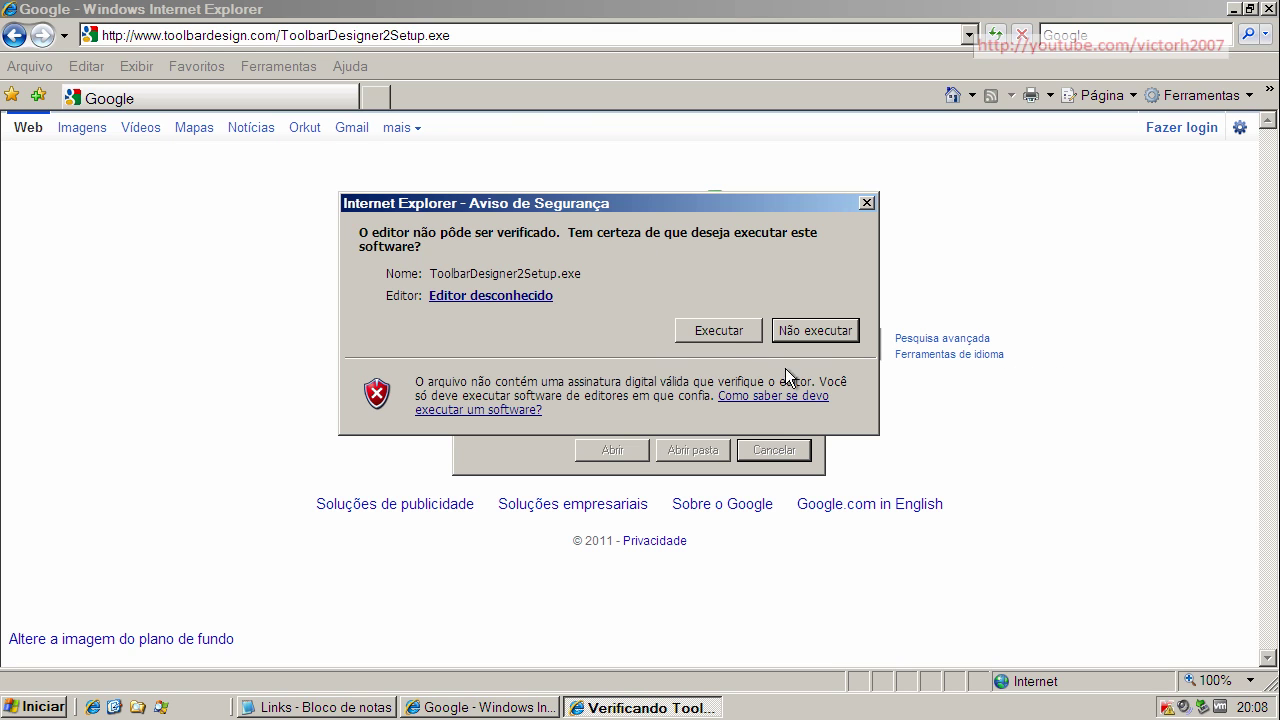
Run ToolbarDesigner2Setup.exe despite the unverified publisher and install Toolbar Designer 2.1 with the default Start menu folder.
{"action": "left_click", "coordinate": [727, 333]}
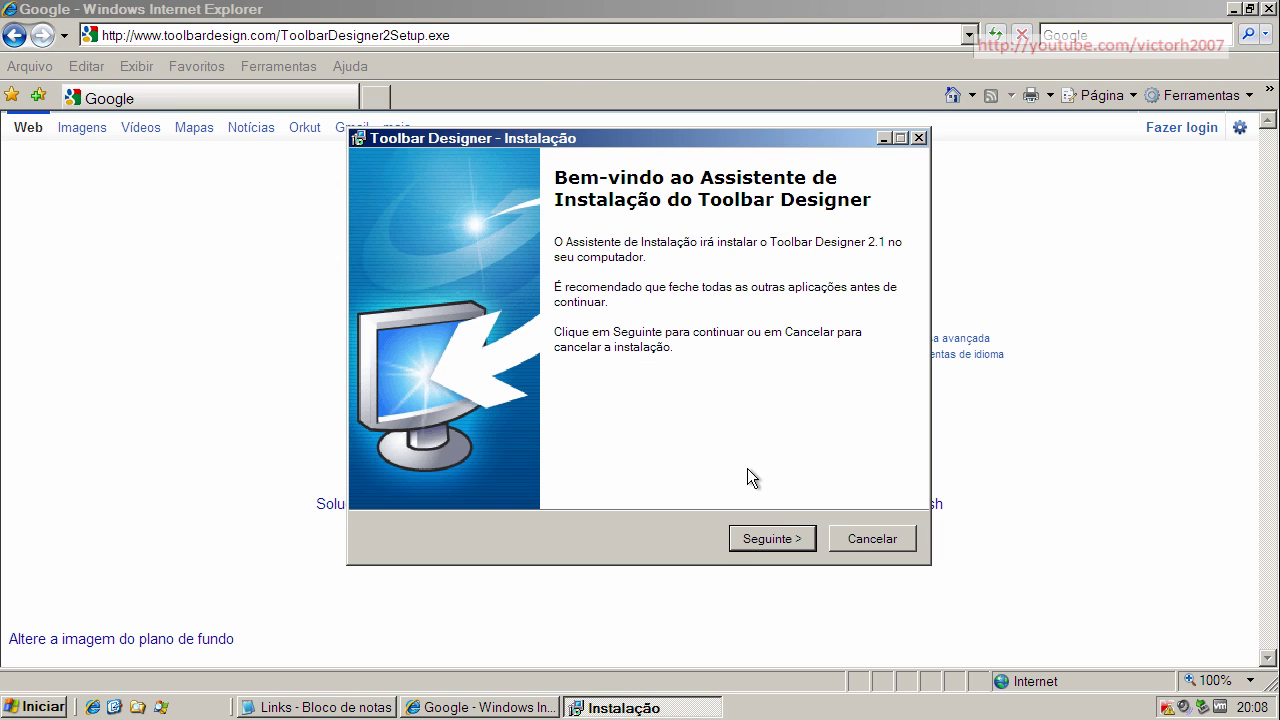
{"action": "left_click", "coordinate": [786, 539]}
{"action": "left_click", "coordinate": [800, 541]}
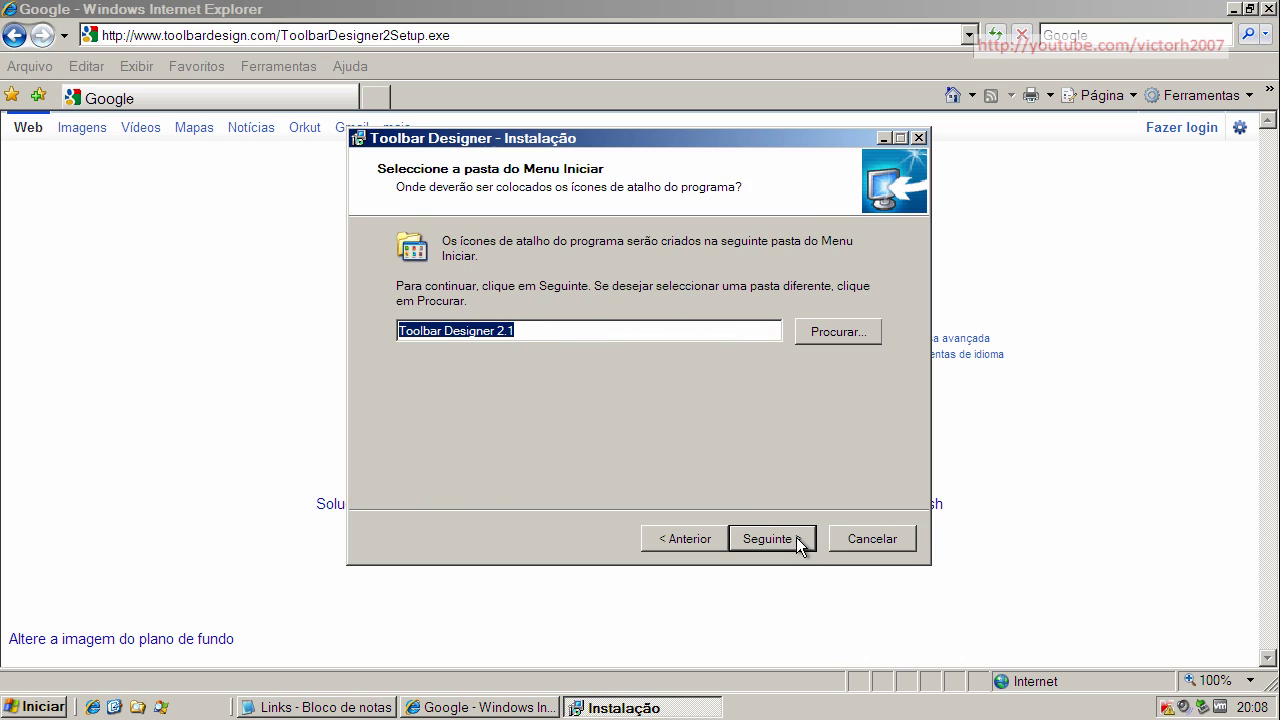
{"action": "left_click", "coordinate": [796, 537]}
{"action": "left_click", "coordinate": [792, 536]}
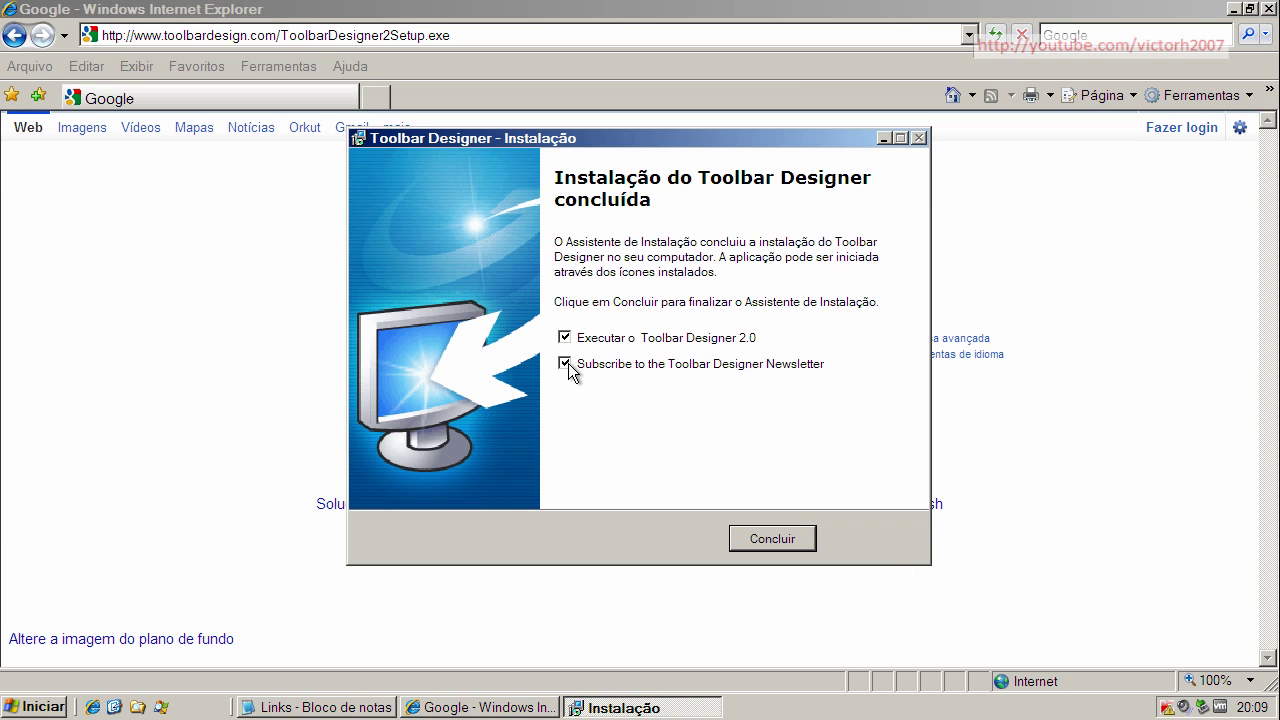
{"action": "left_click", "coordinate": [788, 538]}
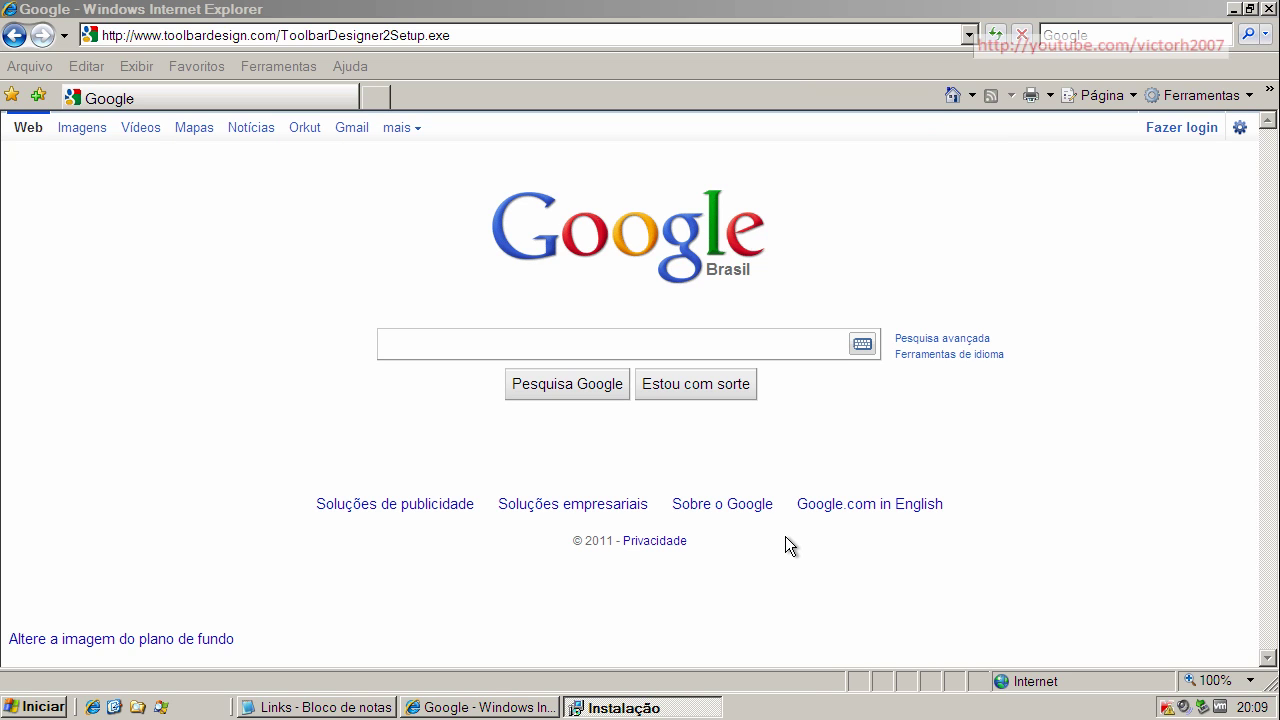
Minimize the browser, try to bring up the installer window, and restore the Links note.
{"action": "left_click", "coordinate": [1234, 9]}
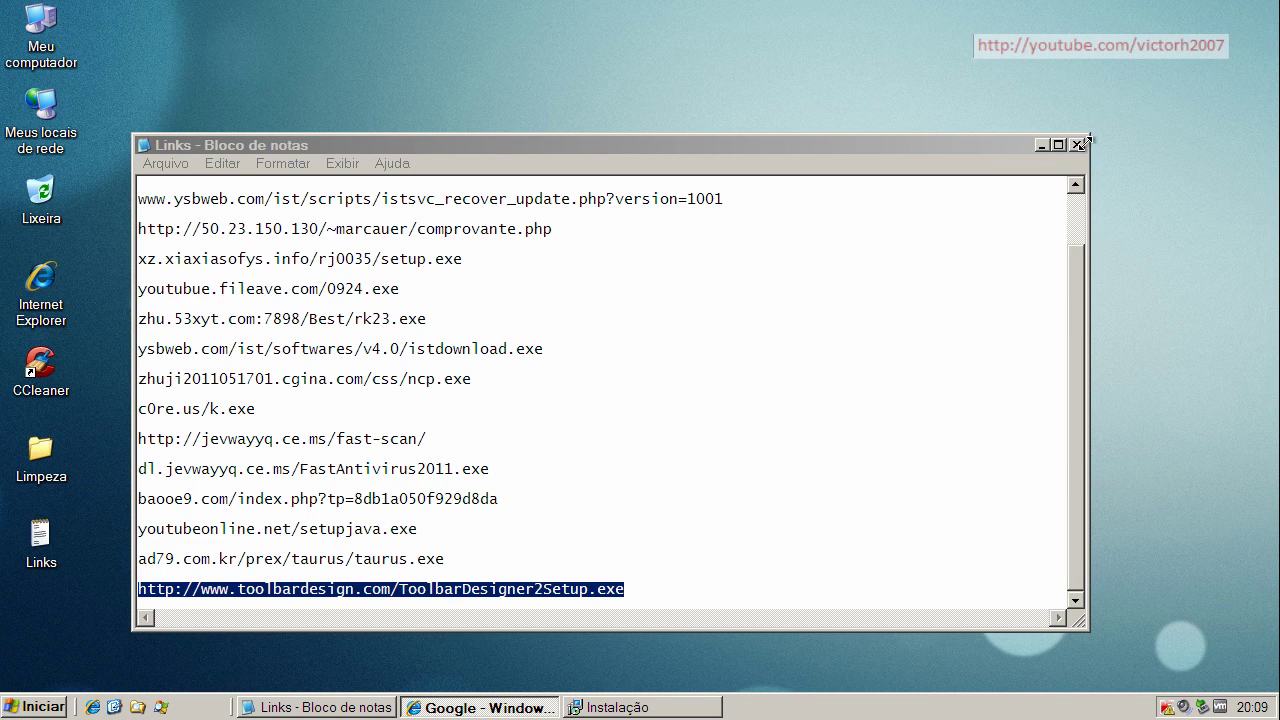
{"action": "left_click", "coordinate": [1041, 146]}
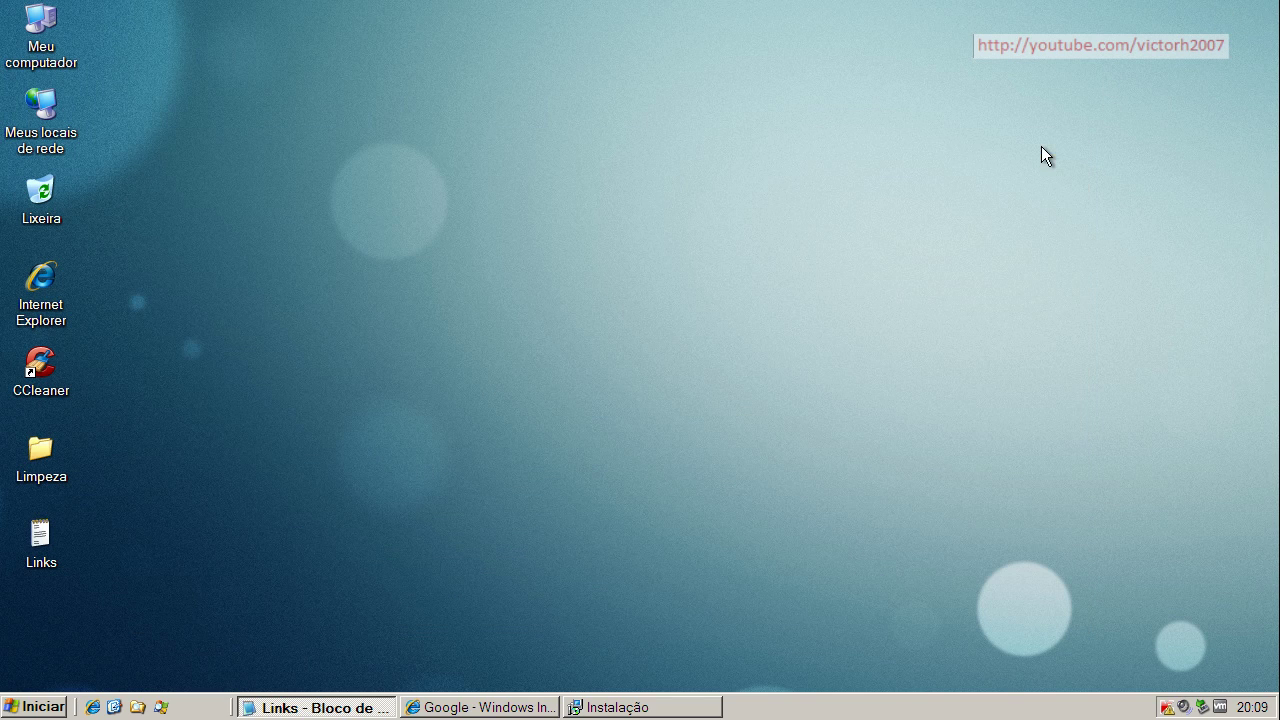
{"action": "left_click", "coordinate": [624, 710]}
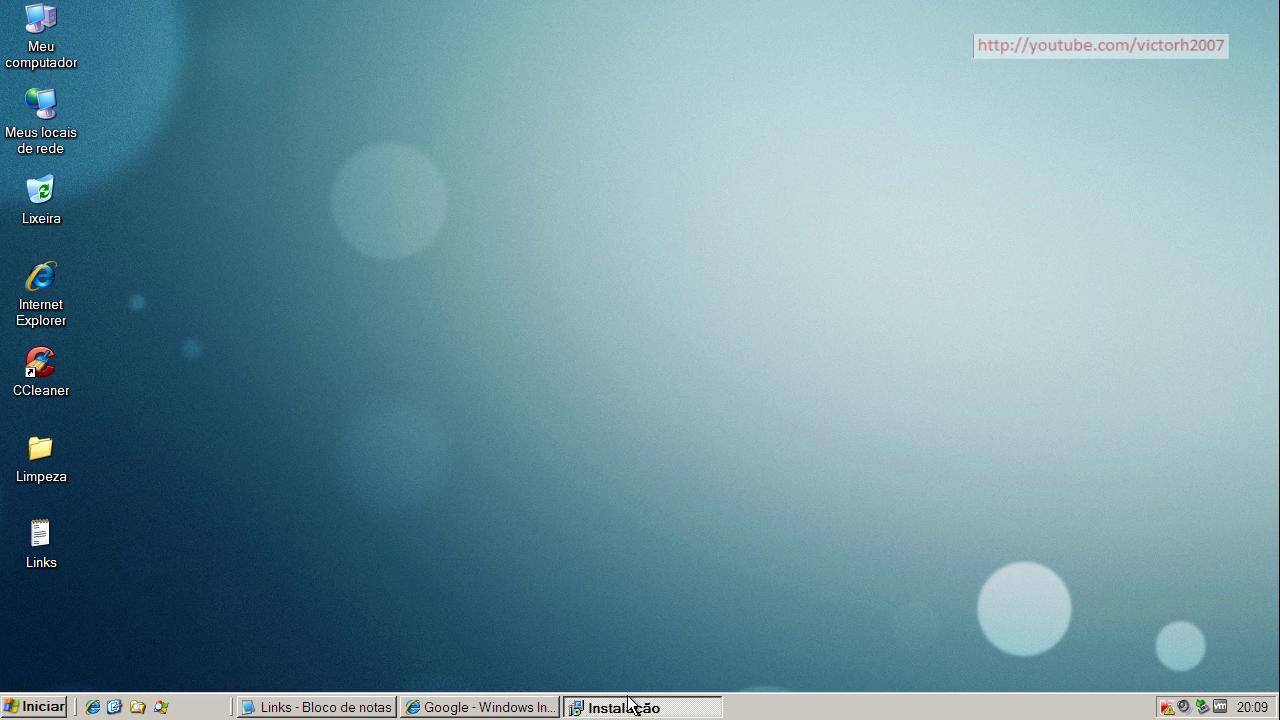
{"action": "left_click", "coordinate": [632, 710]}
{"action": "left_click", "coordinate": [632, 710]}
{"action": "left_click", "coordinate": [360, 707]}
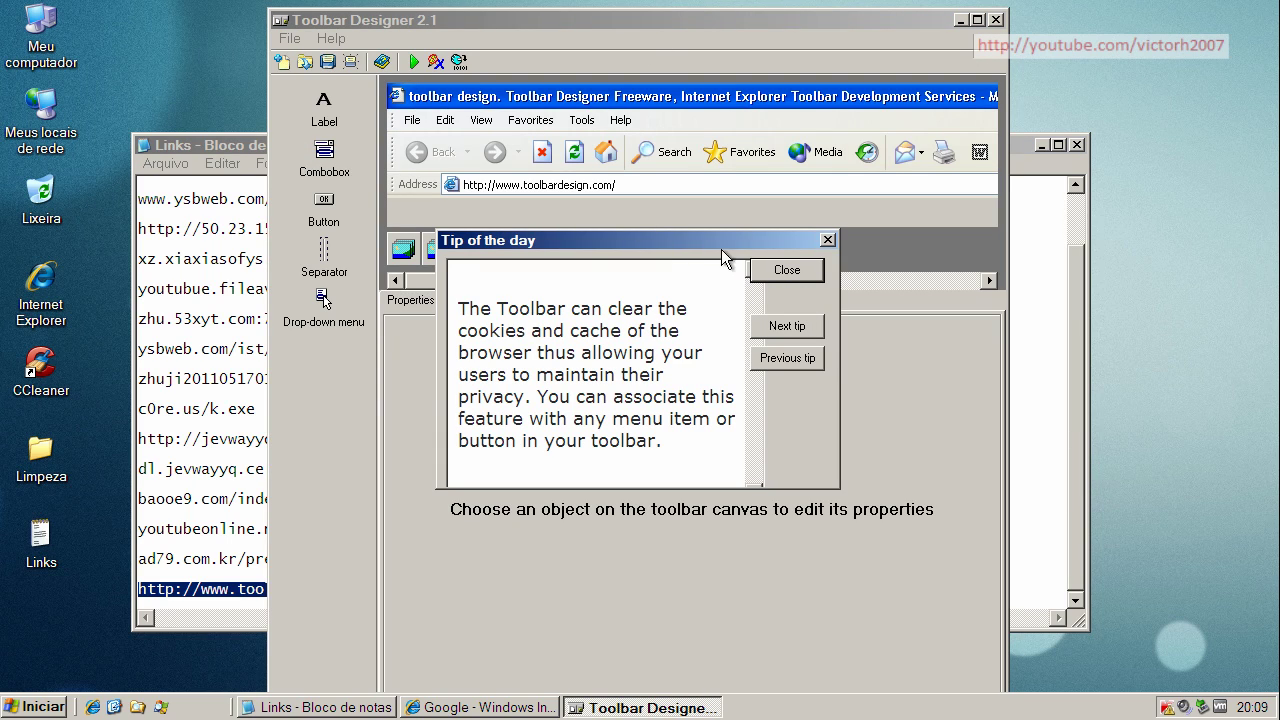
Dismiss the tip of the day, close the toolbardesign news page, and minimize the browser.
{"action": "left_click", "coordinate": [784, 271]}
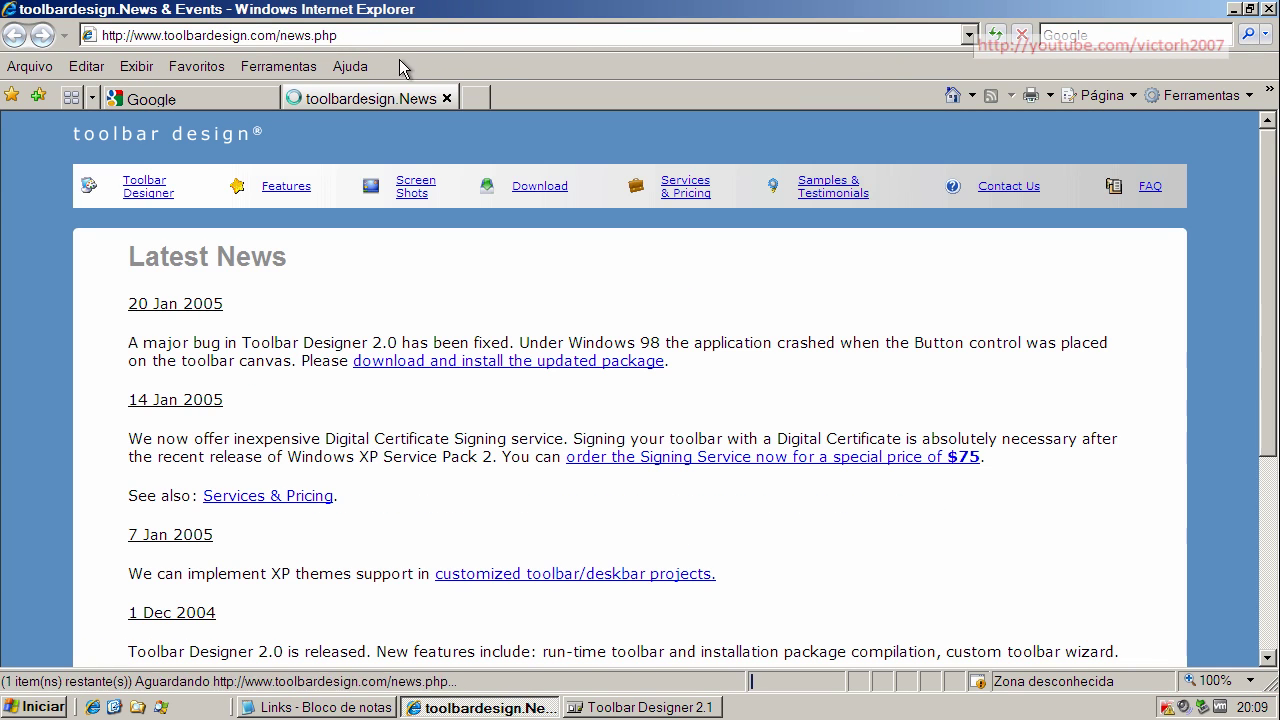
{"action": "left_click", "coordinate": [447, 98]}
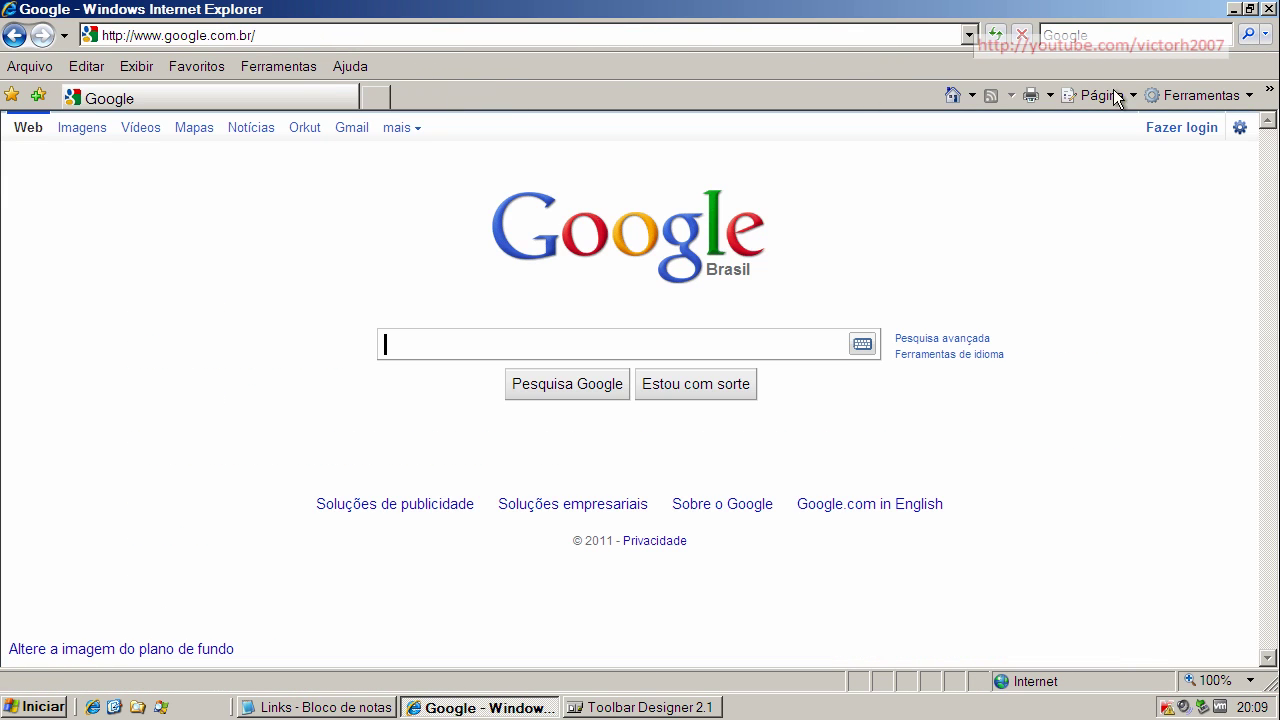
{"action": "left_click", "coordinate": [1234, 9]}
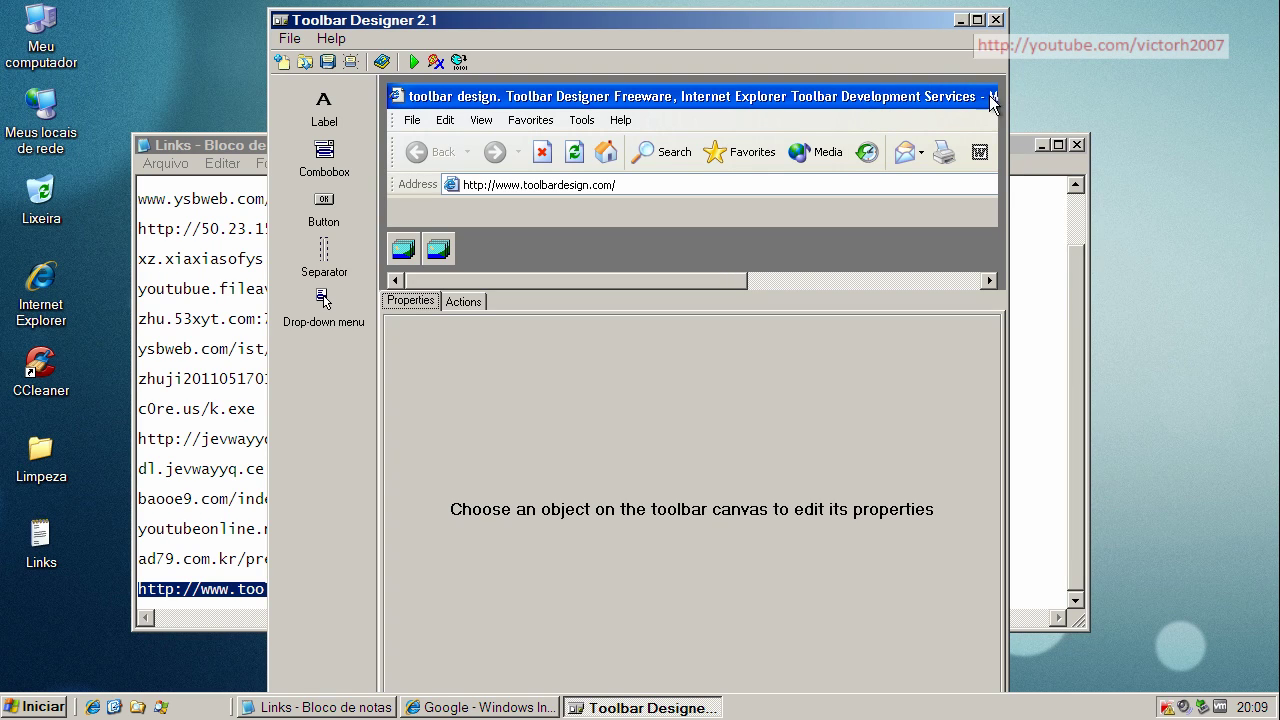
Maximize the Toolbar Designer window and add a combobox and a label to the toolbar canvas.
{"action": "left_click_drag", "start_coordinate": [1005, 103], "coordinate": [1172, 104]}
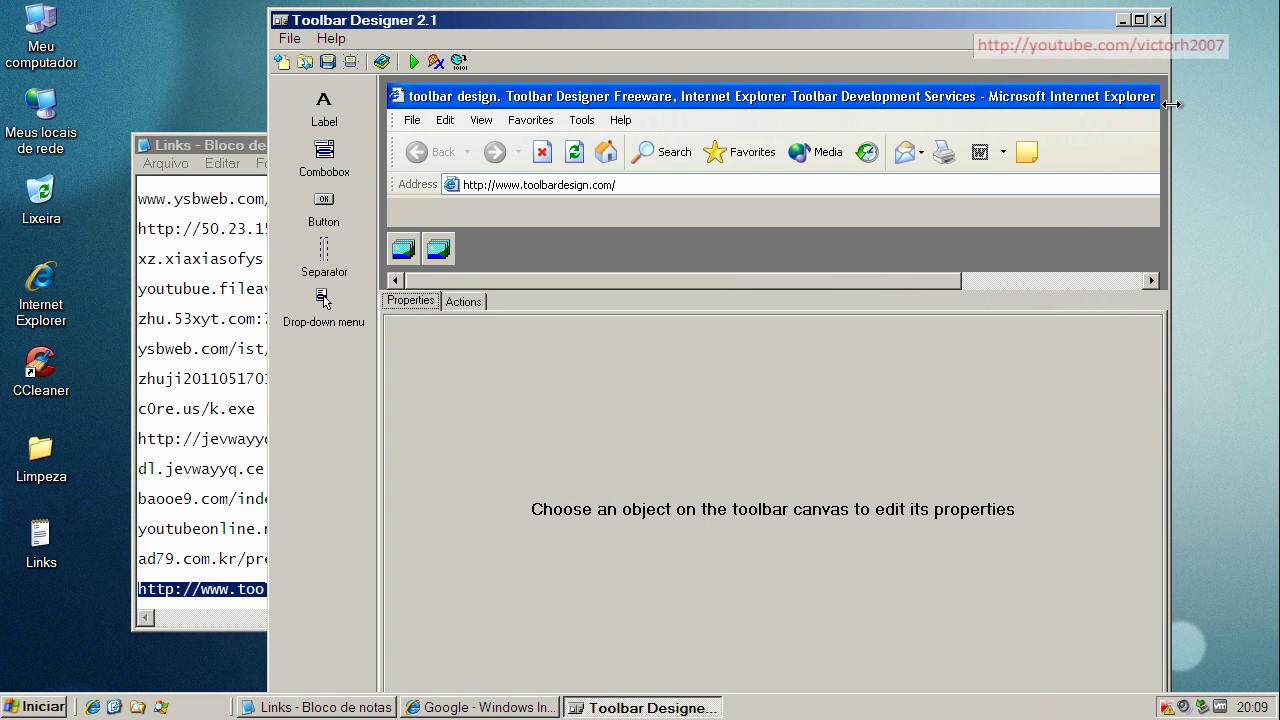
{"action": "left_click_drag", "start_coordinate": [830, 8], "coordinate": [755, 44]}
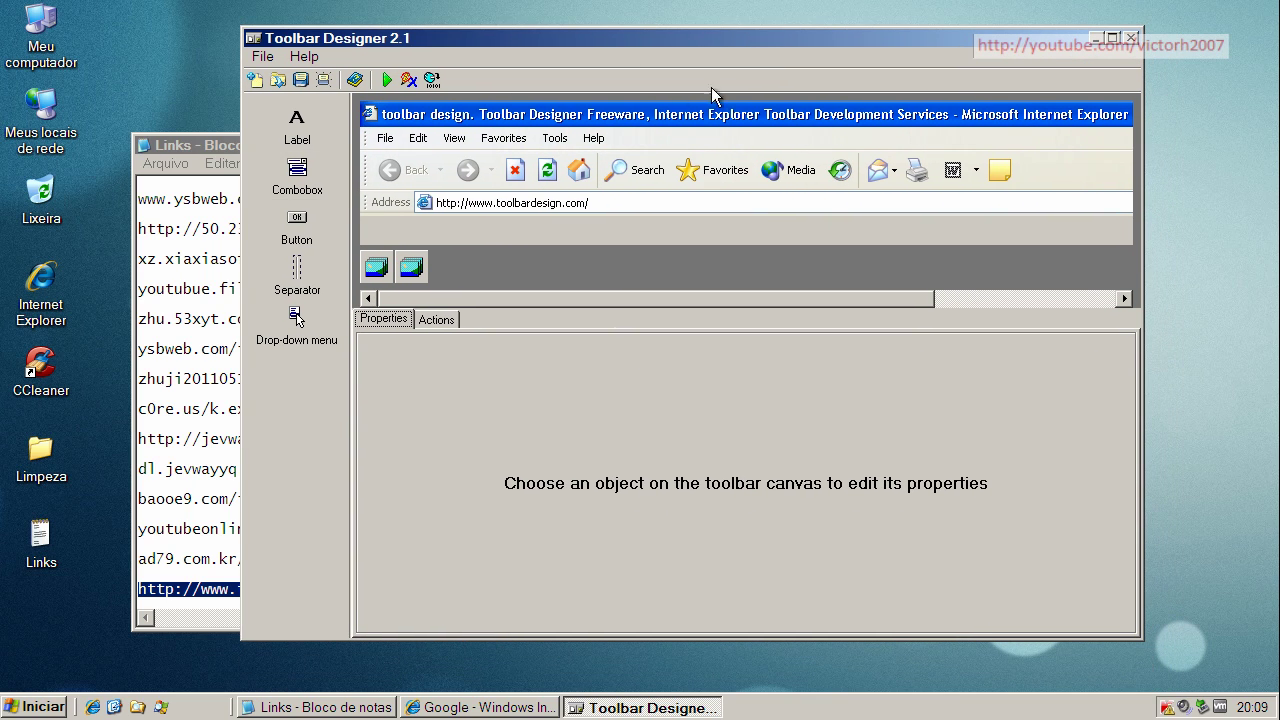
{"action": "left_click", "coordinate": [1111, 38]}
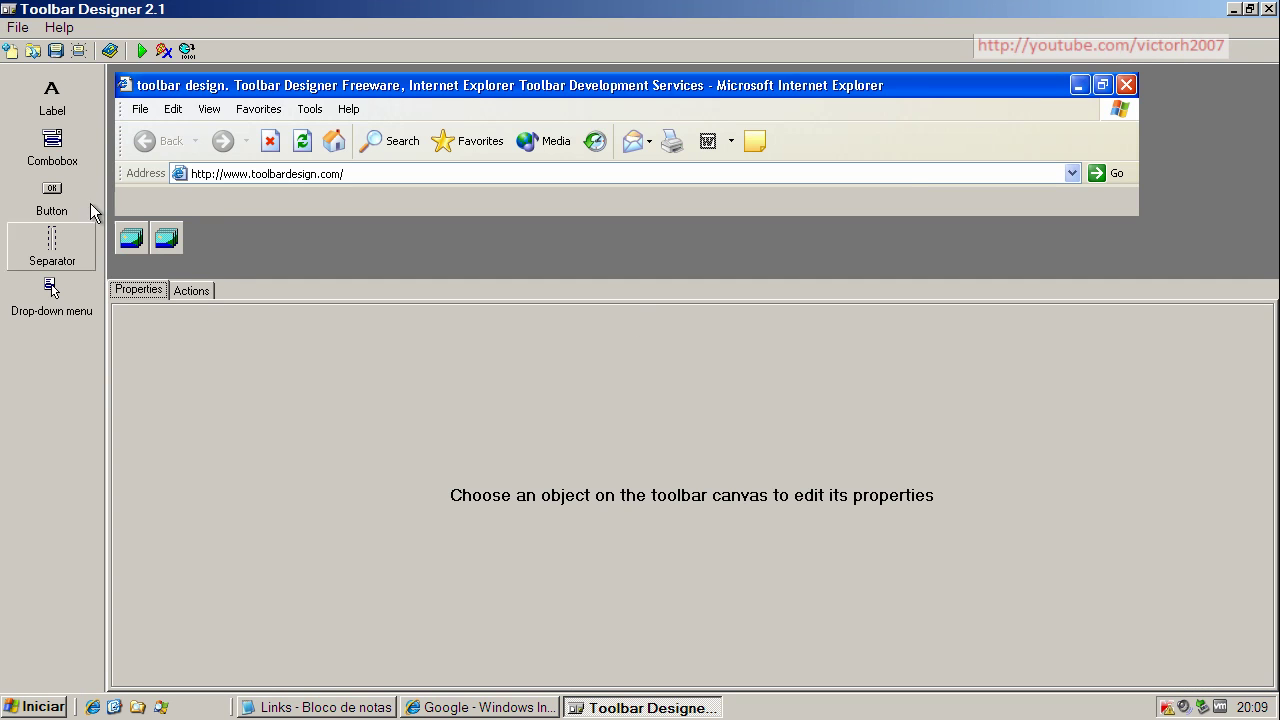
{"action": "left_click", "coordinate": [52, 150]}
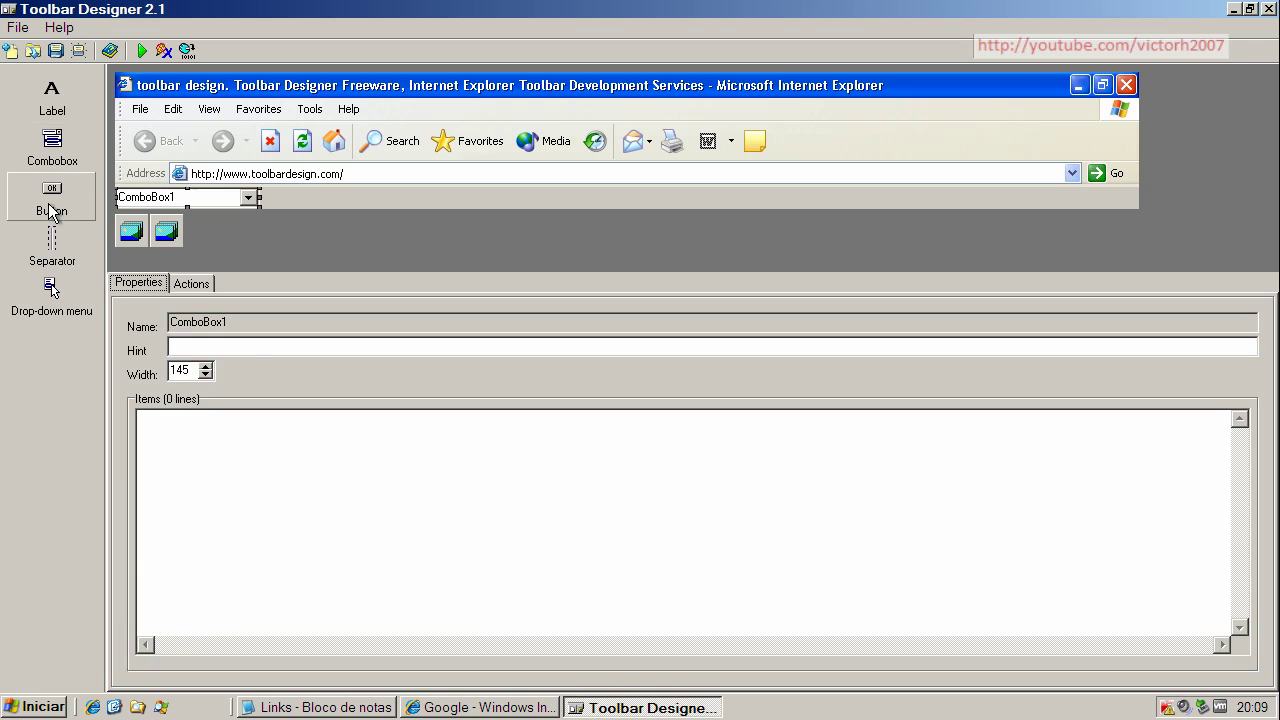
{"action": "left_click", "coordinate": [62, 100]}
Check the version information of Toolbar Designer, then exit the program without saving changes.
{"action": "left_click", "coordinate": [59, 27]}
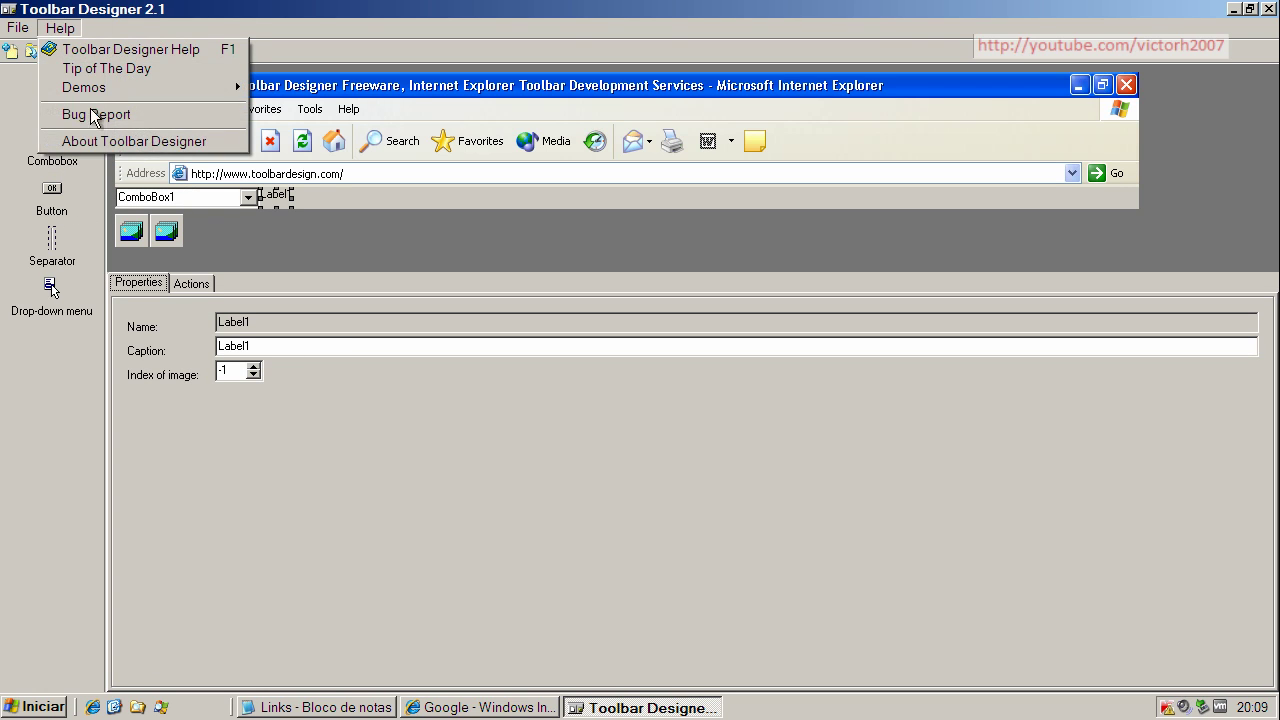
{"action": "left_click", "coordinate": [100, 139]}
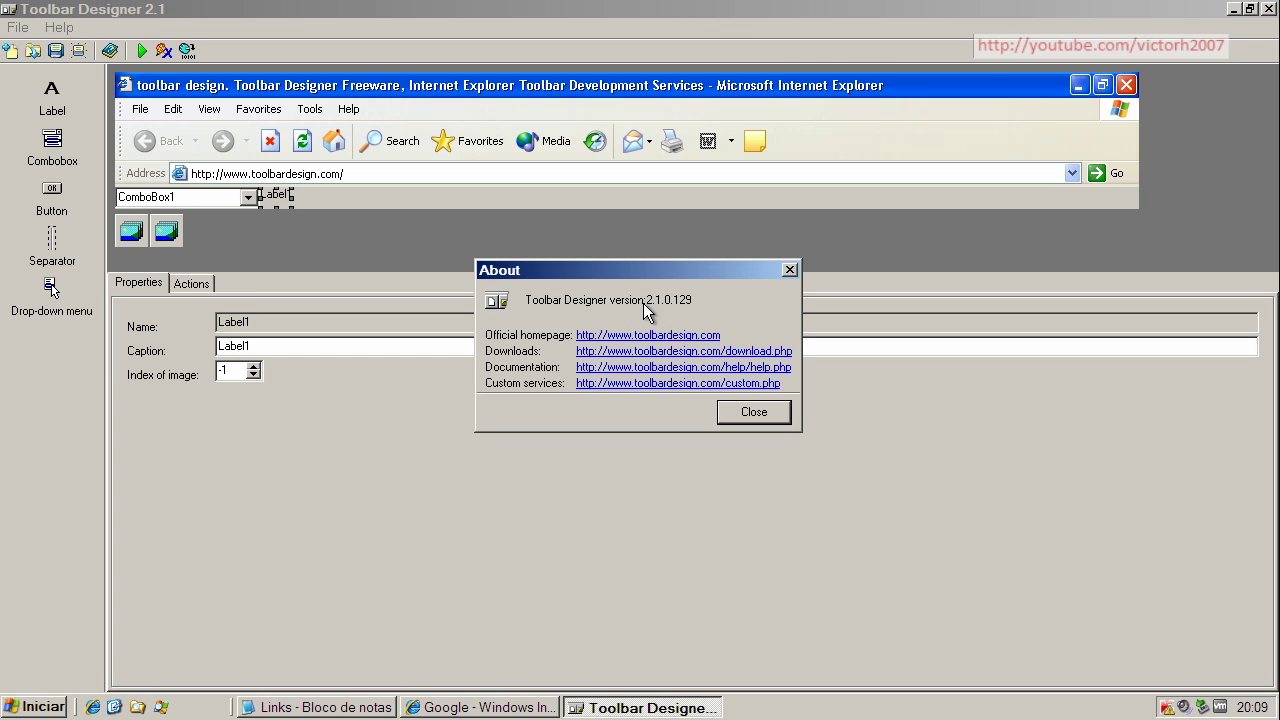
{"action": "left_click", "coordinate": [770, 414]}
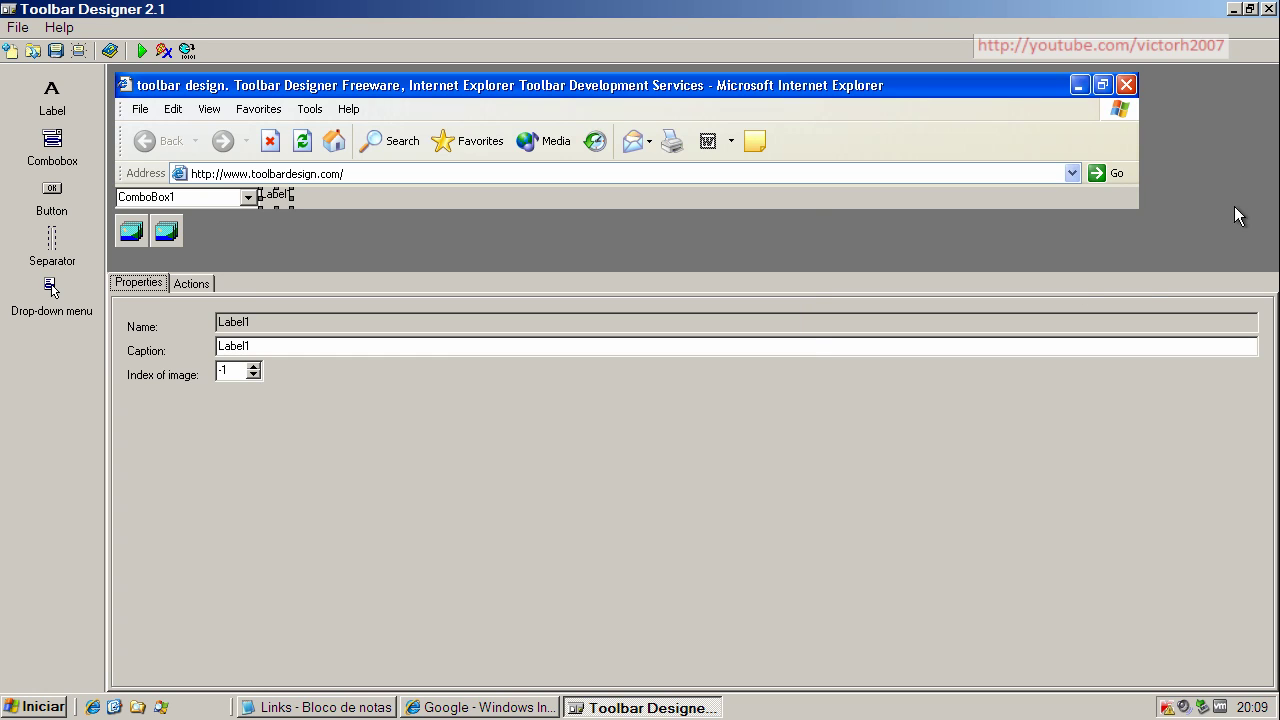
{"action": "left_click", "coordinate": [1268, 9]}
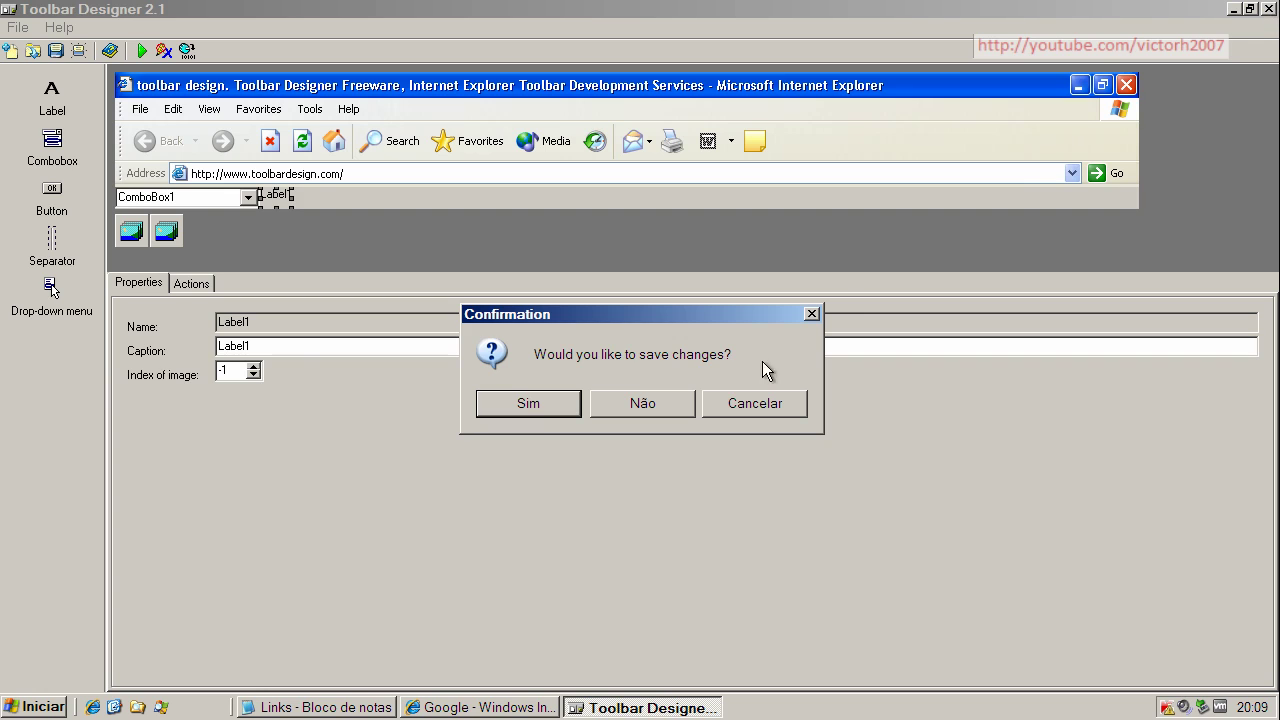
{"action": "left_click", "coordinate": [645, 404]}
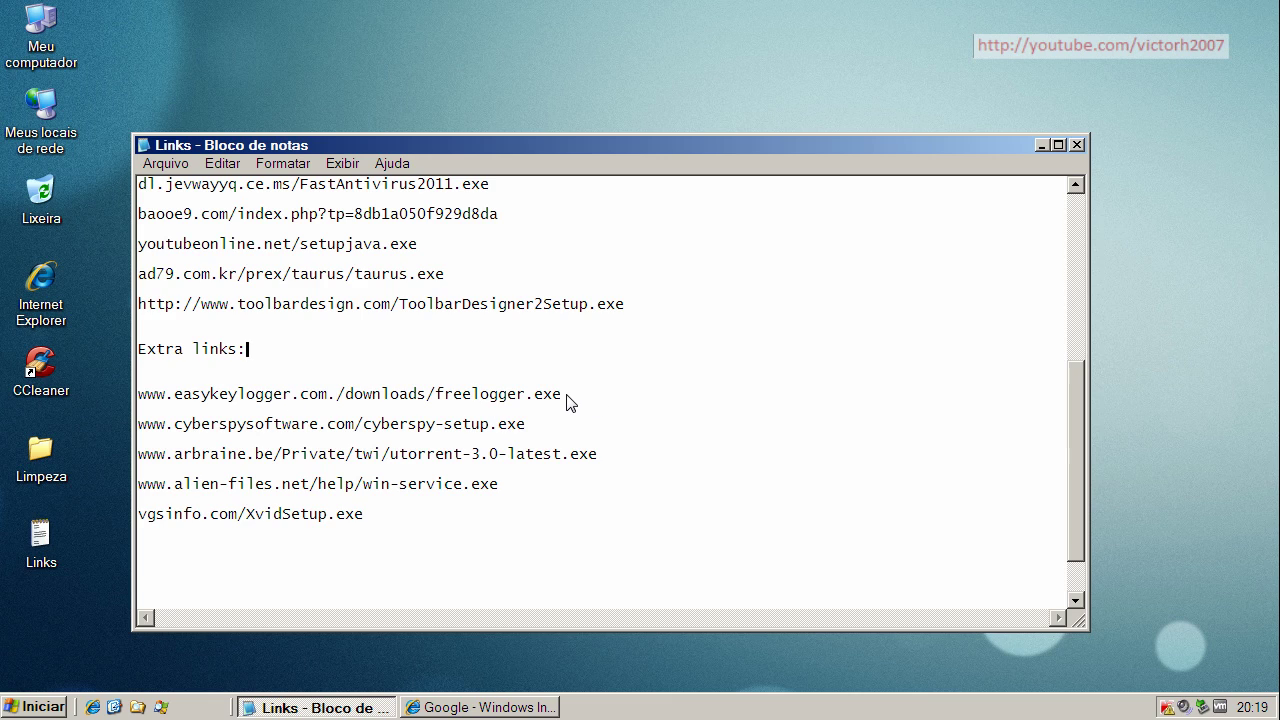
{"action": "left_click_drag", "start_coordinate": [565, 394], "coordinate": [128, 395]}
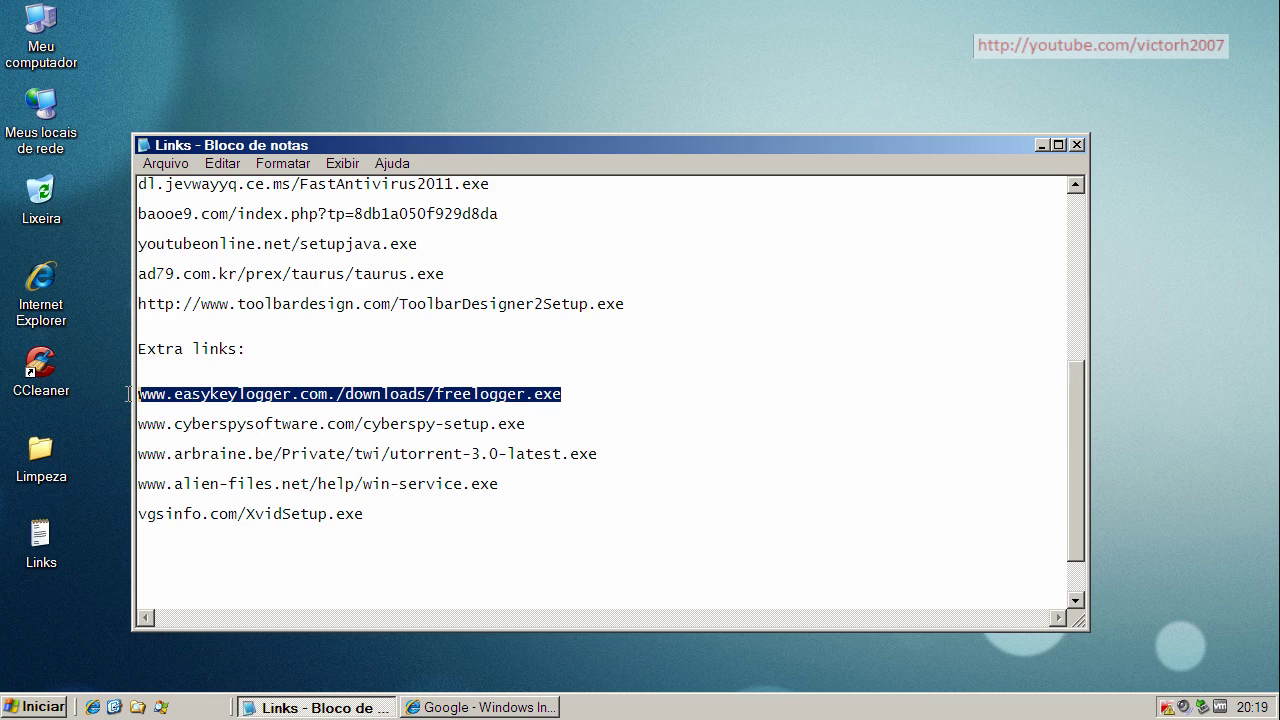
{"action": "right_click", "coordinate": [169, 391]}
{"action": "left_click", "coordinate": [249, 450]}
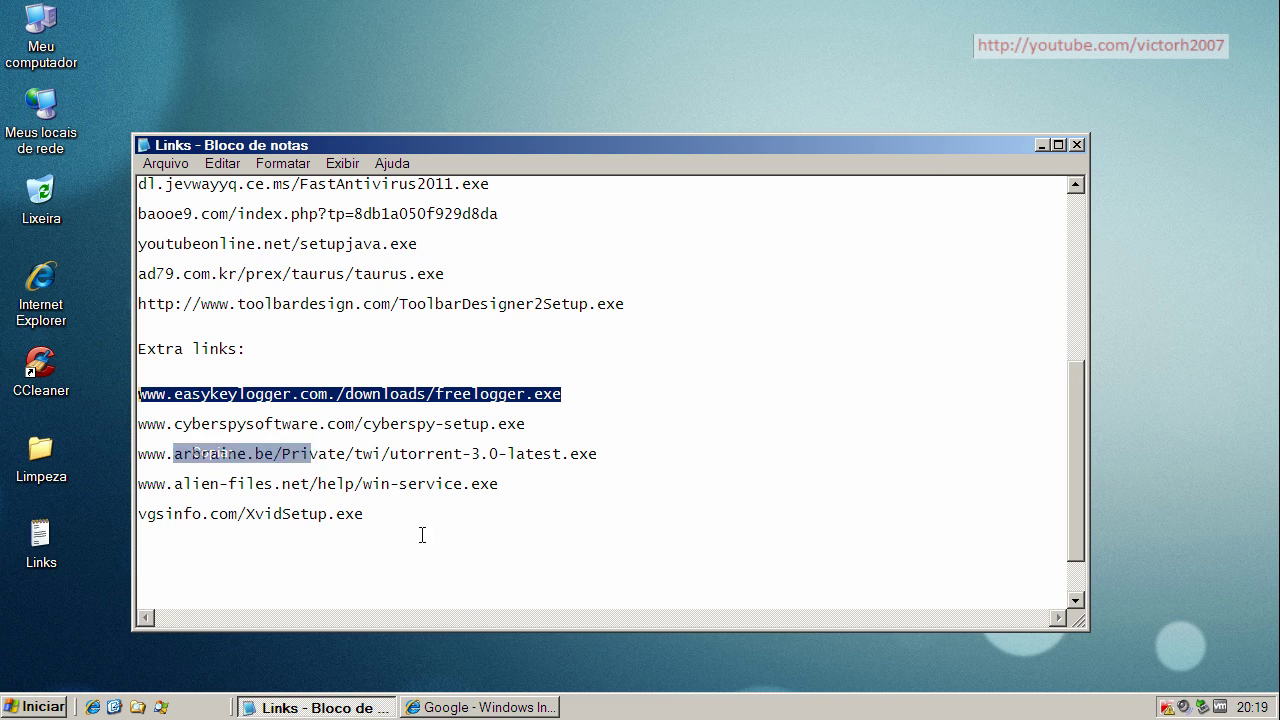
{"action": "left_click", "coordinate": [490, 706]}
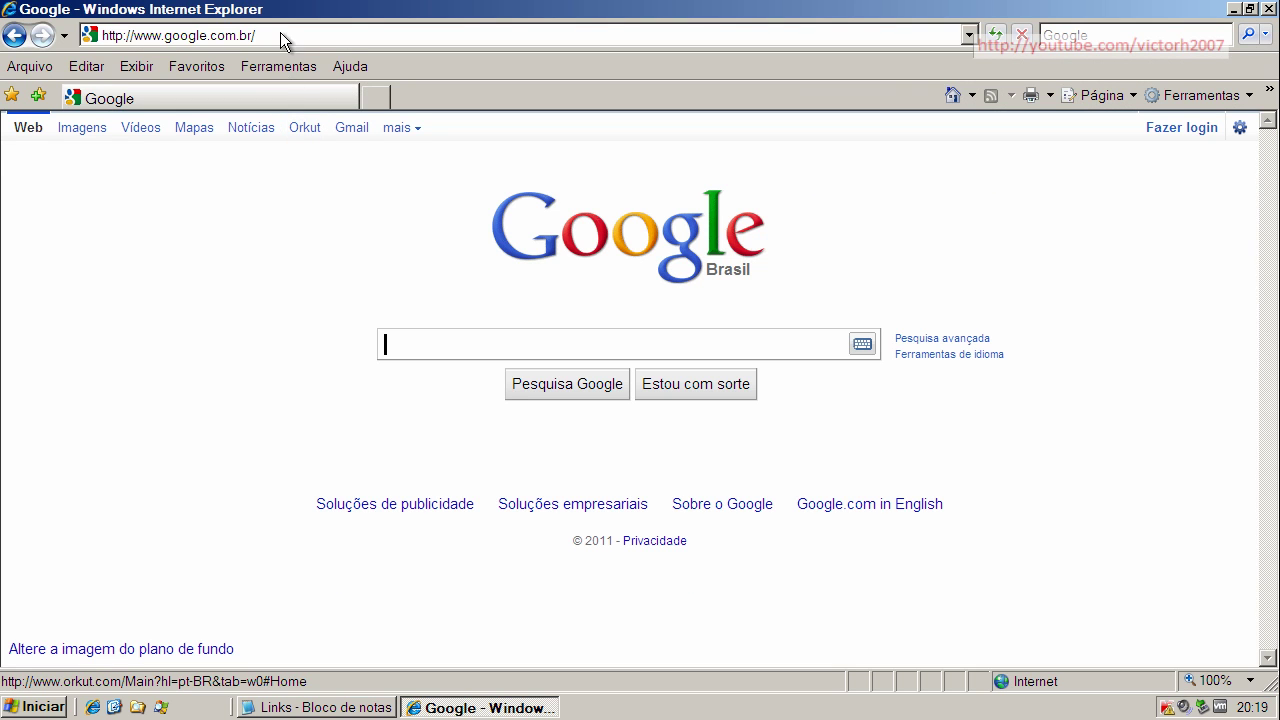
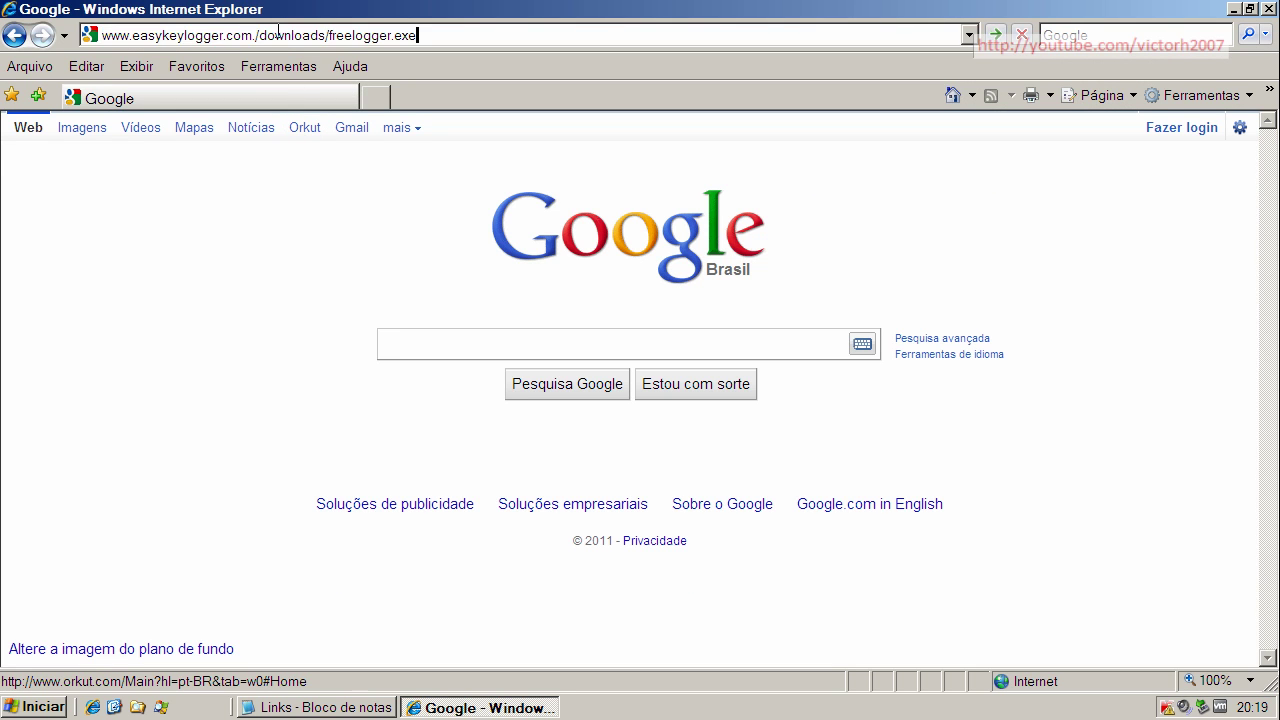
{"action": "key", "text": "Return"}
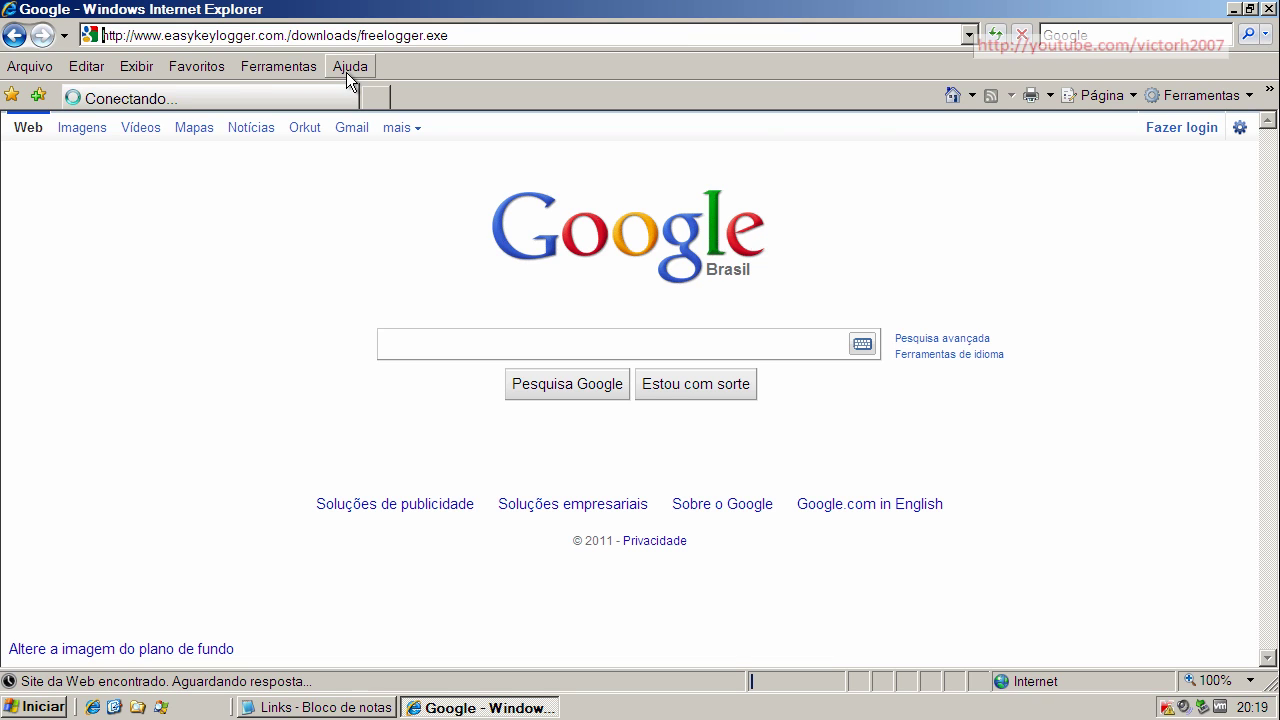
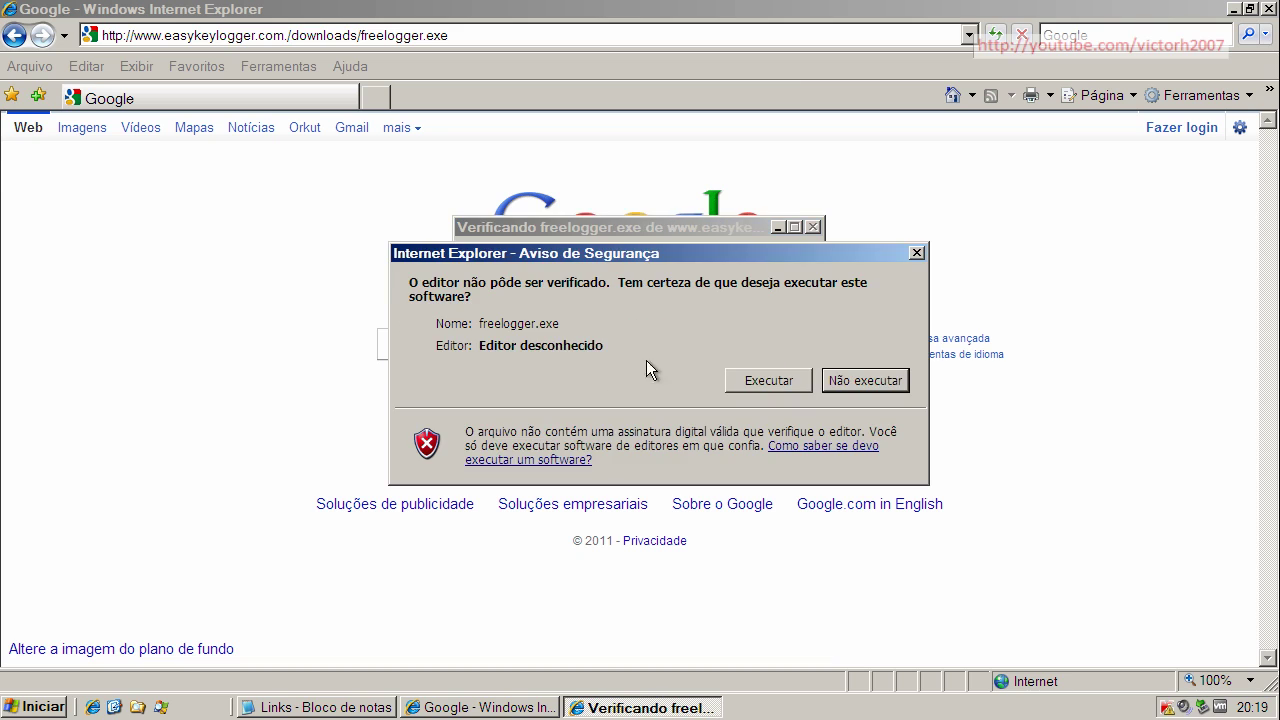
Run freelogger.exe despite the unverified publisher and advance the Free Key Logger setup with the license accepted and the default easykeylogger folder.
{"action": "left_click", "coordinate": [775, 380]}
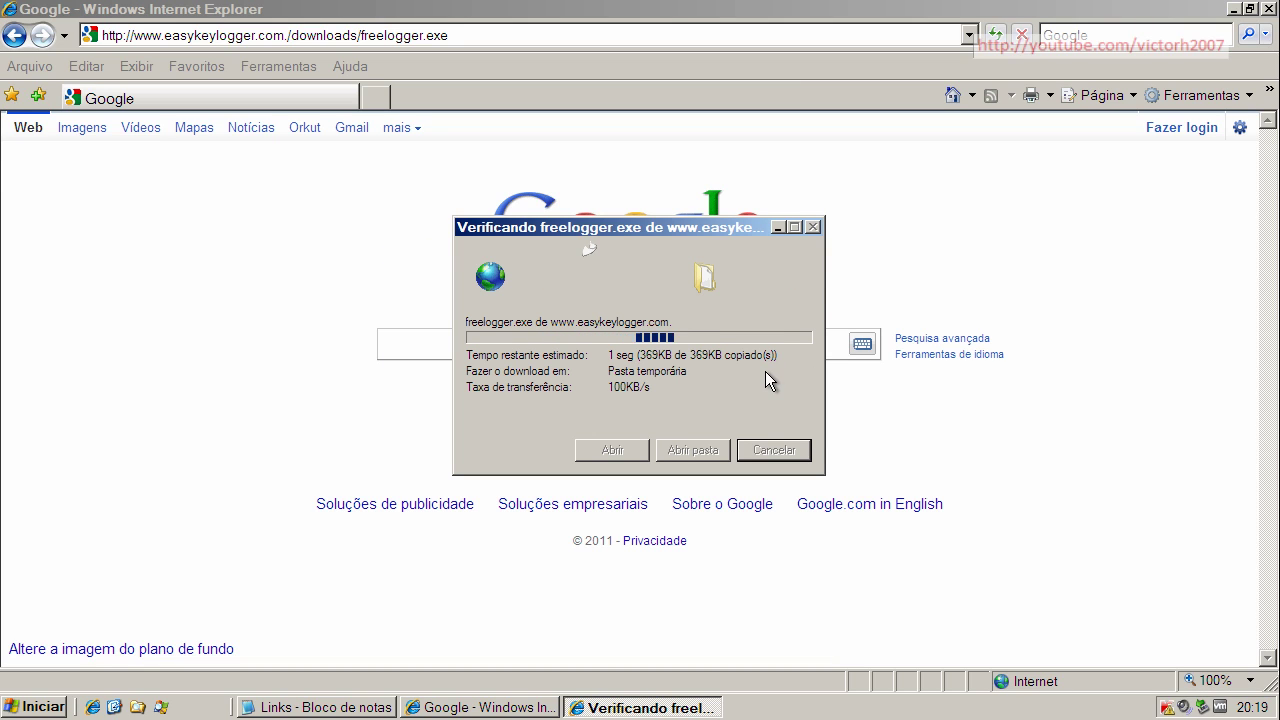
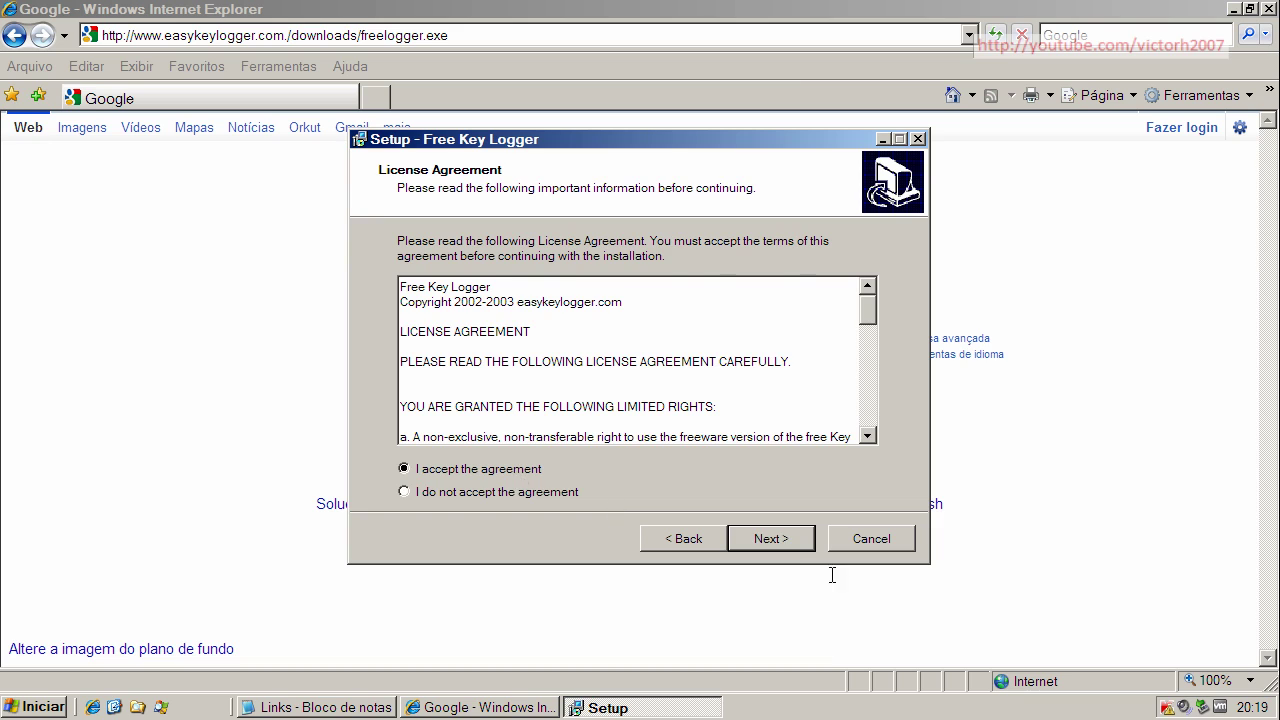
{"action": "left_click", "coordinate": [787, 549]}
{"action": "left_click", "coordinate": [780, 534]}
{"action": "left_click", "coordinate": [780, 534]}
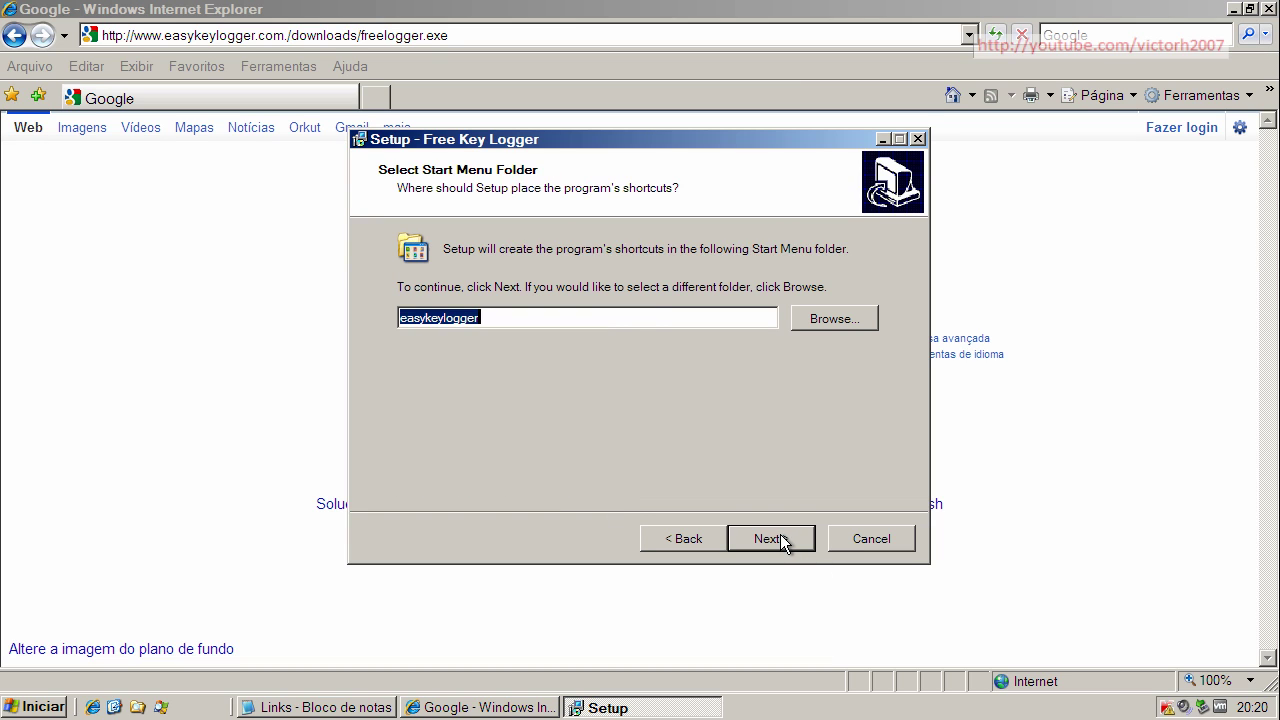
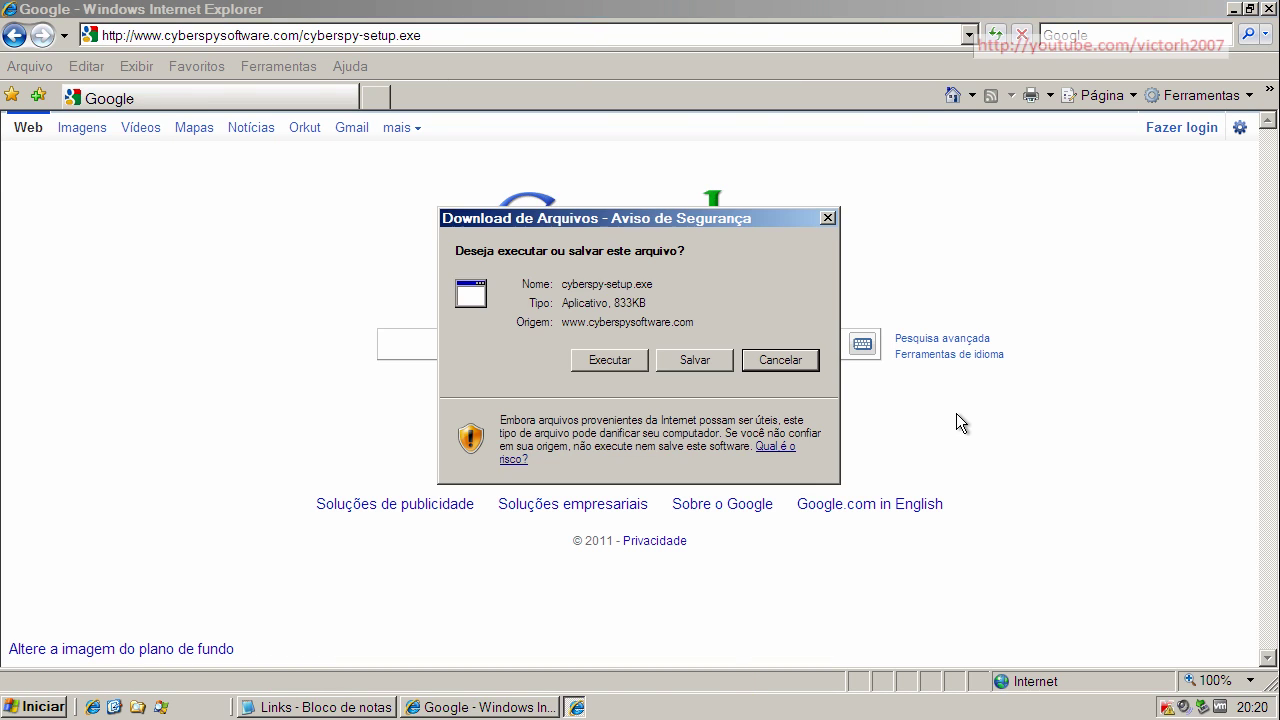
{"action": "left_click", "coordinate": [643, 362]}
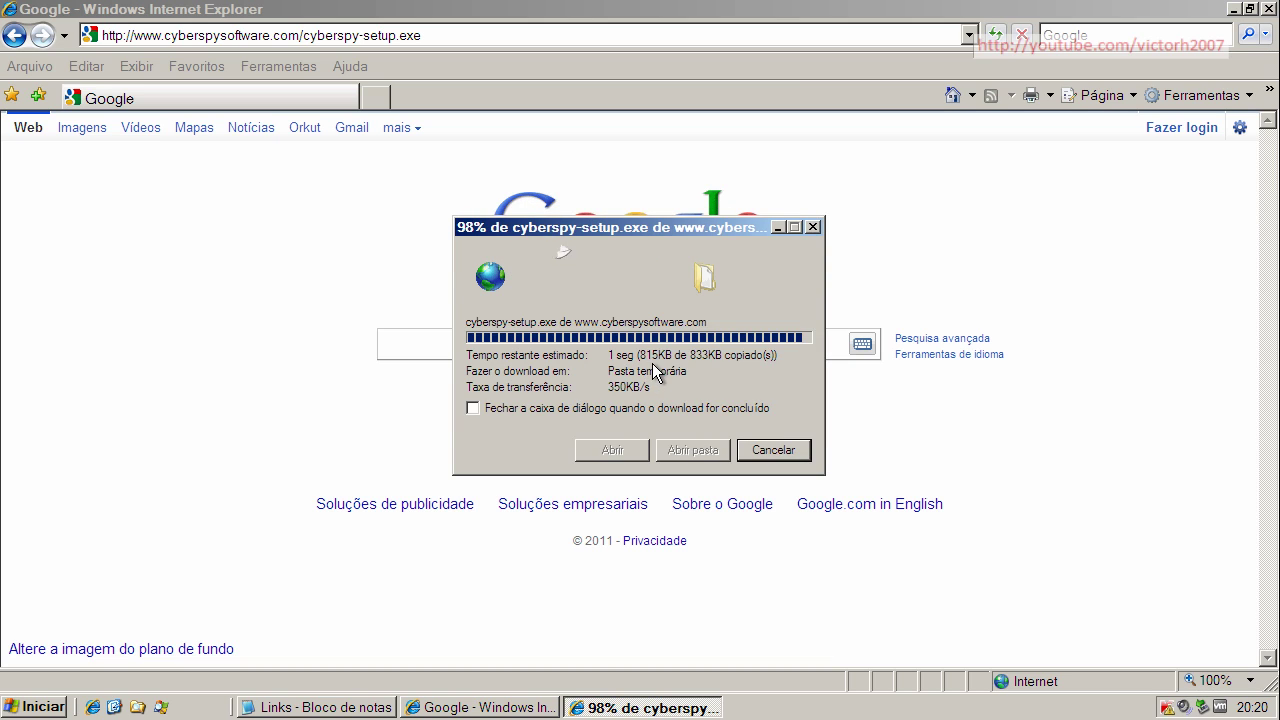
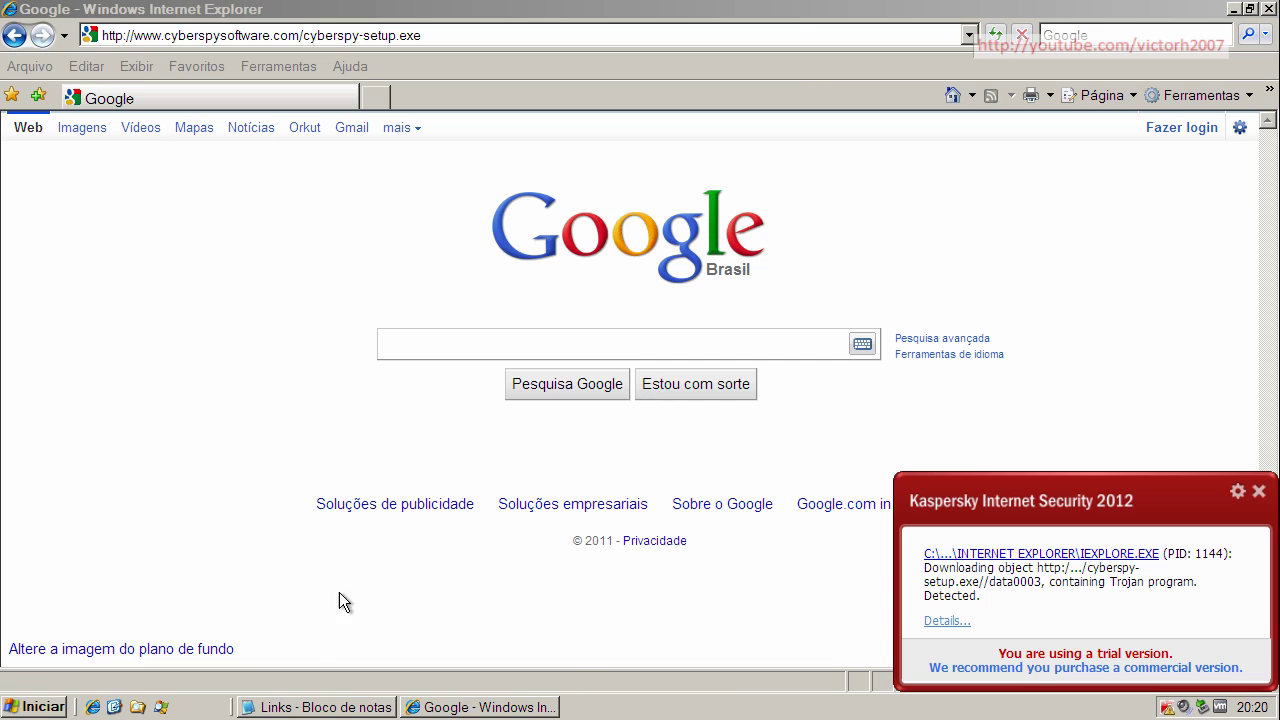
{"action": "left_click", "coordinate": [323, 706]}
{"action": "left_click_drag", "start_coordinate": [140, 454], "coordinate": [598, 454]}
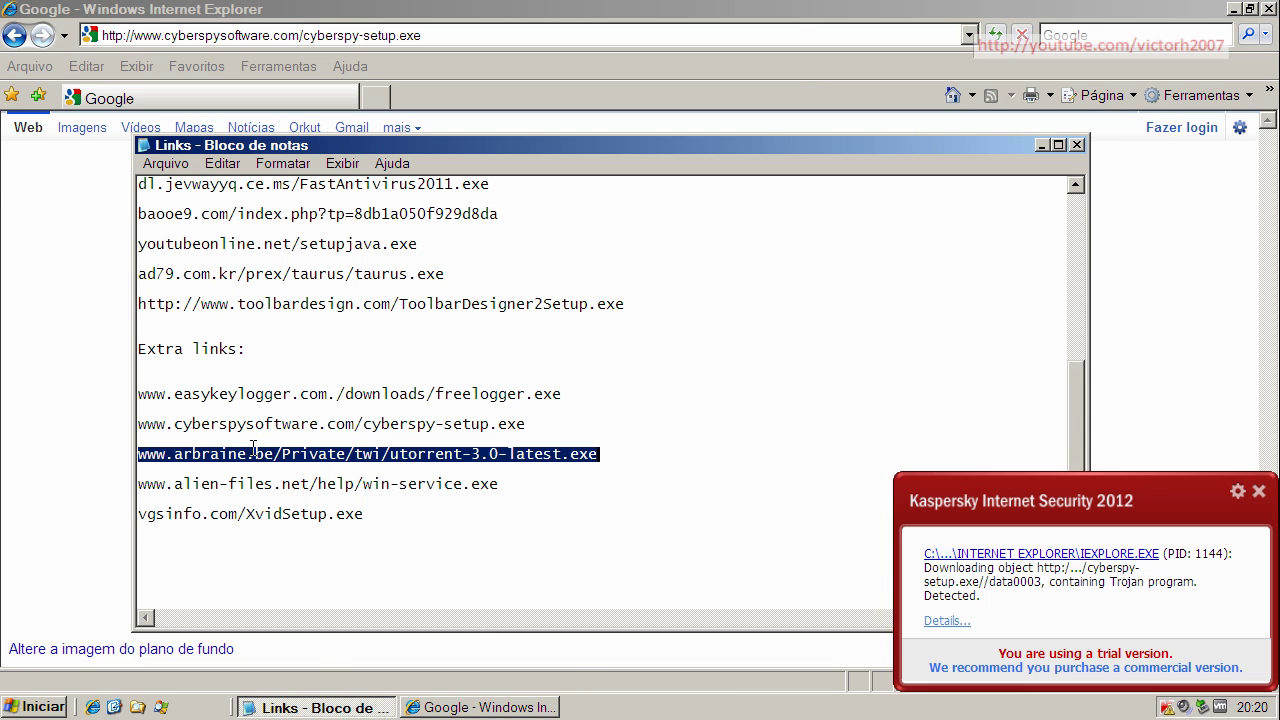
{"action": "right_click", "coordinate": [256, 450]}
{"action": "left_click", "coordinate": [285, 503]}
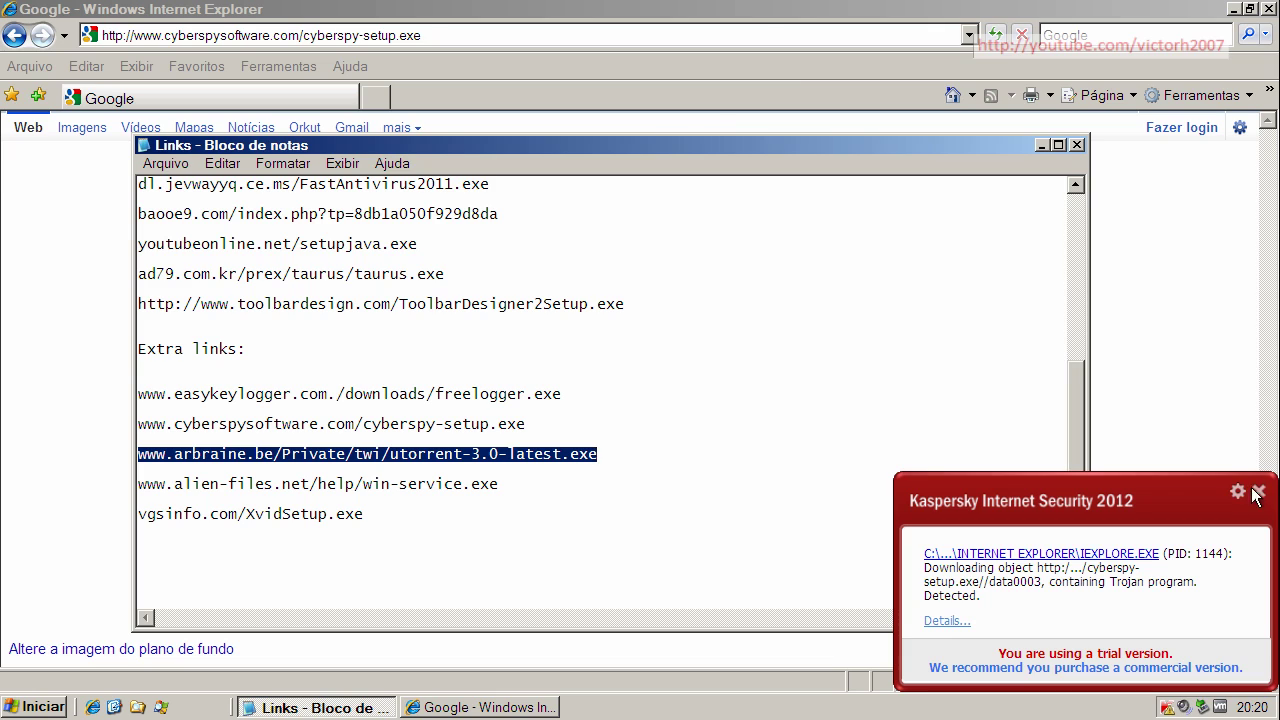
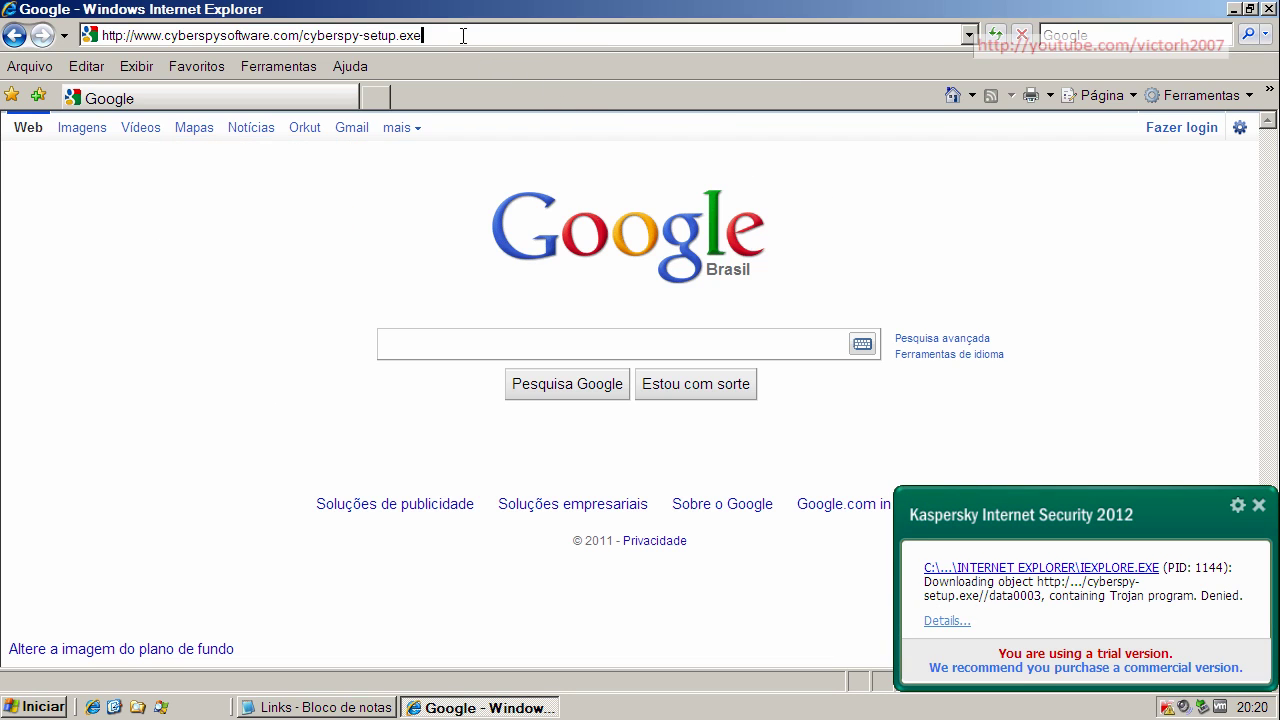
{"action": "left_click", "coordinate": [1258, 505]}
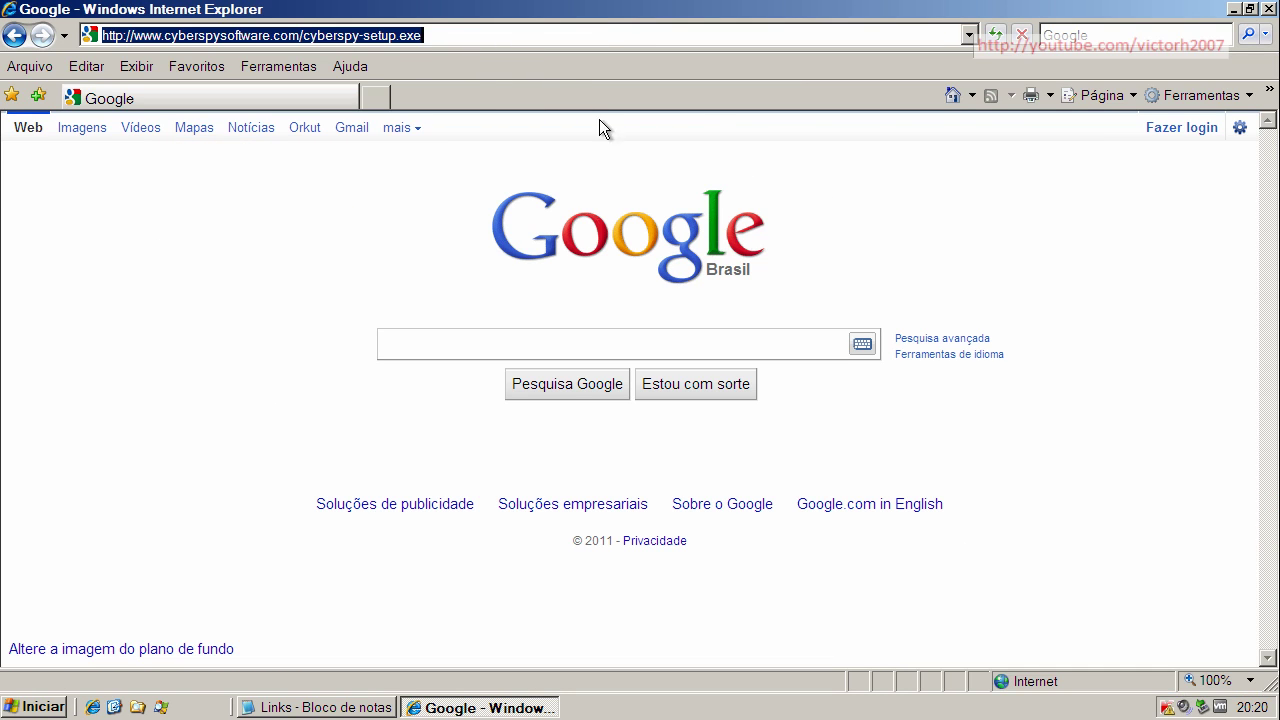
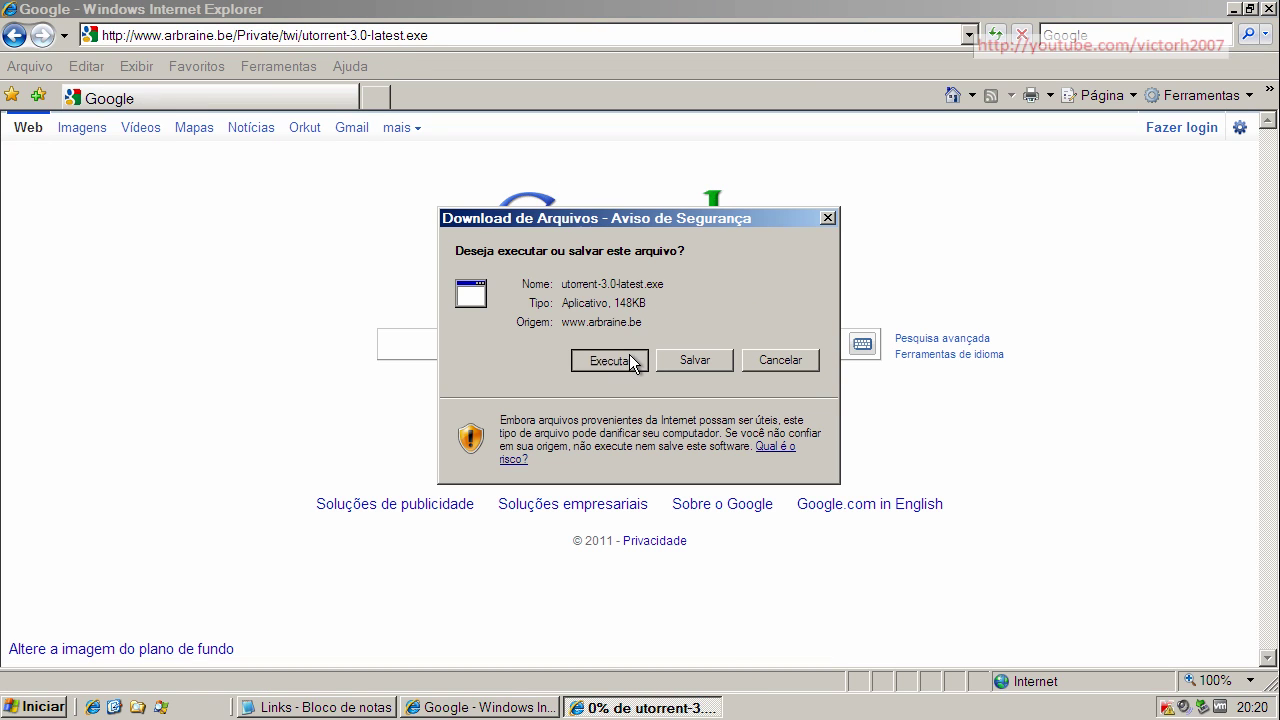
{"action": "left_click", "coordinate": [628, 357]}
{"action": "left_click", "coordinate": [714, 333]}
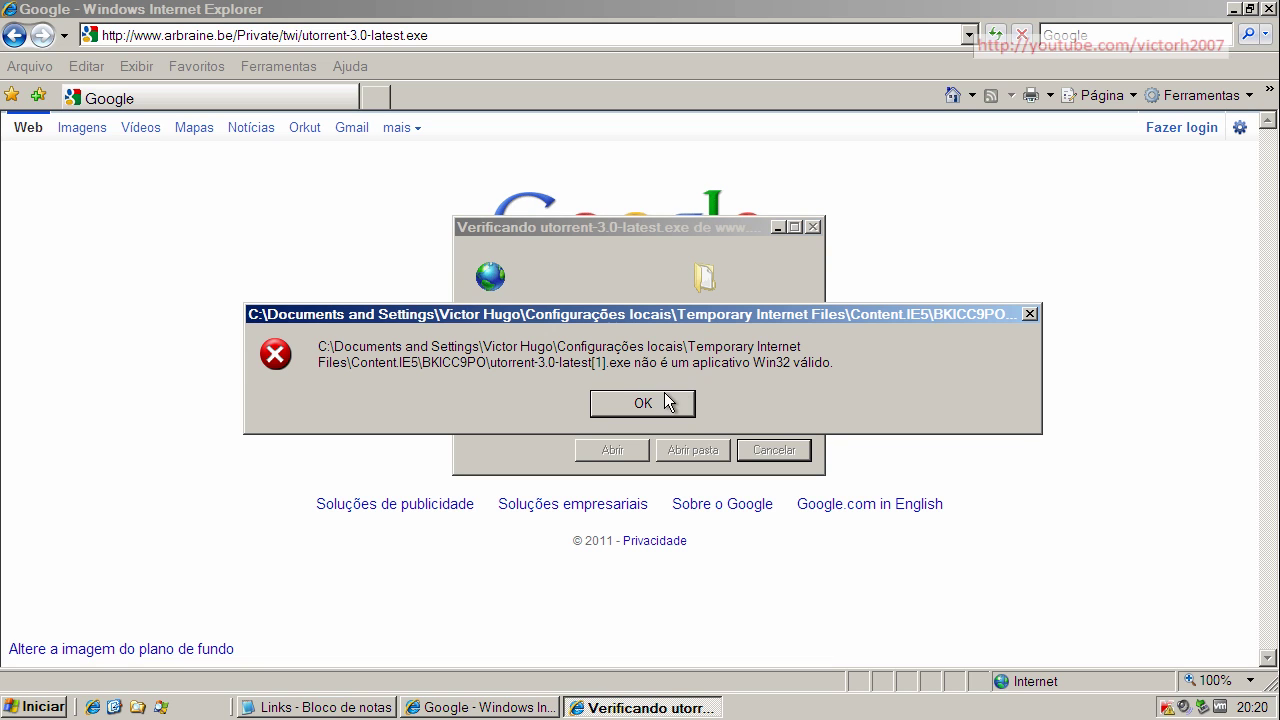
{"action": "left_click", "coordinate": [666, 399]}
{"action": "left_click", "coordinate": [350, 706]}
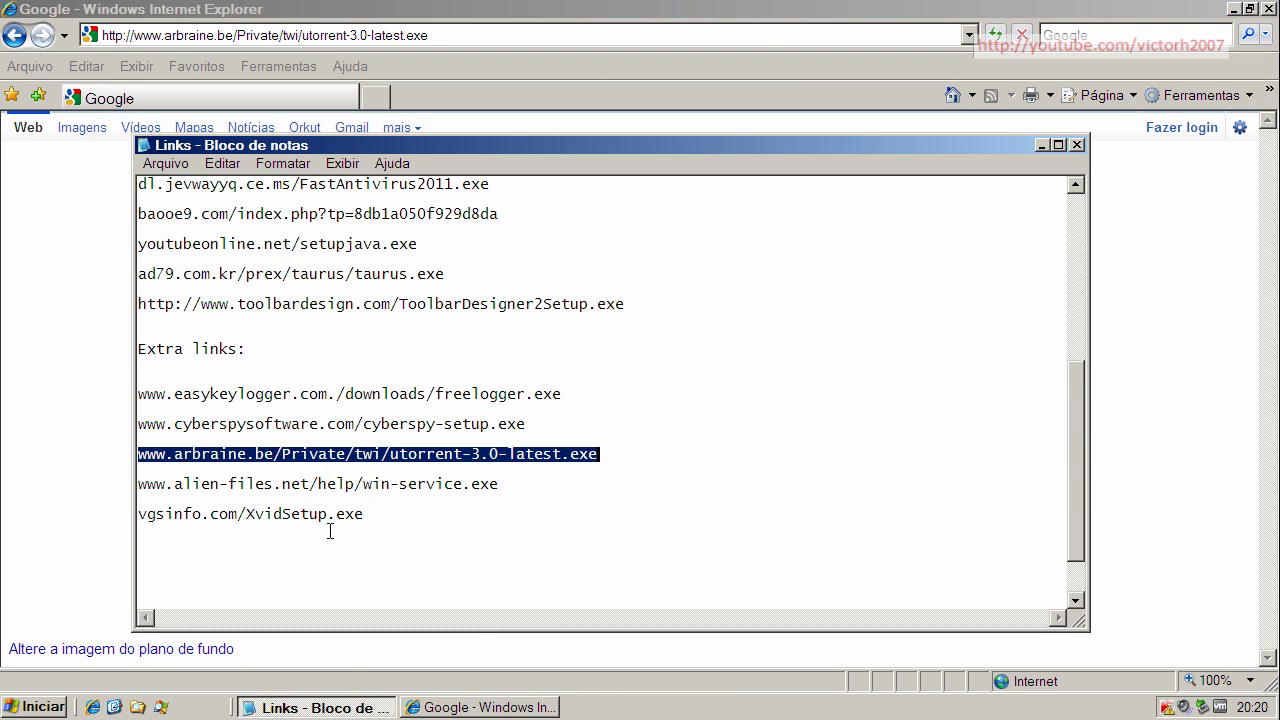
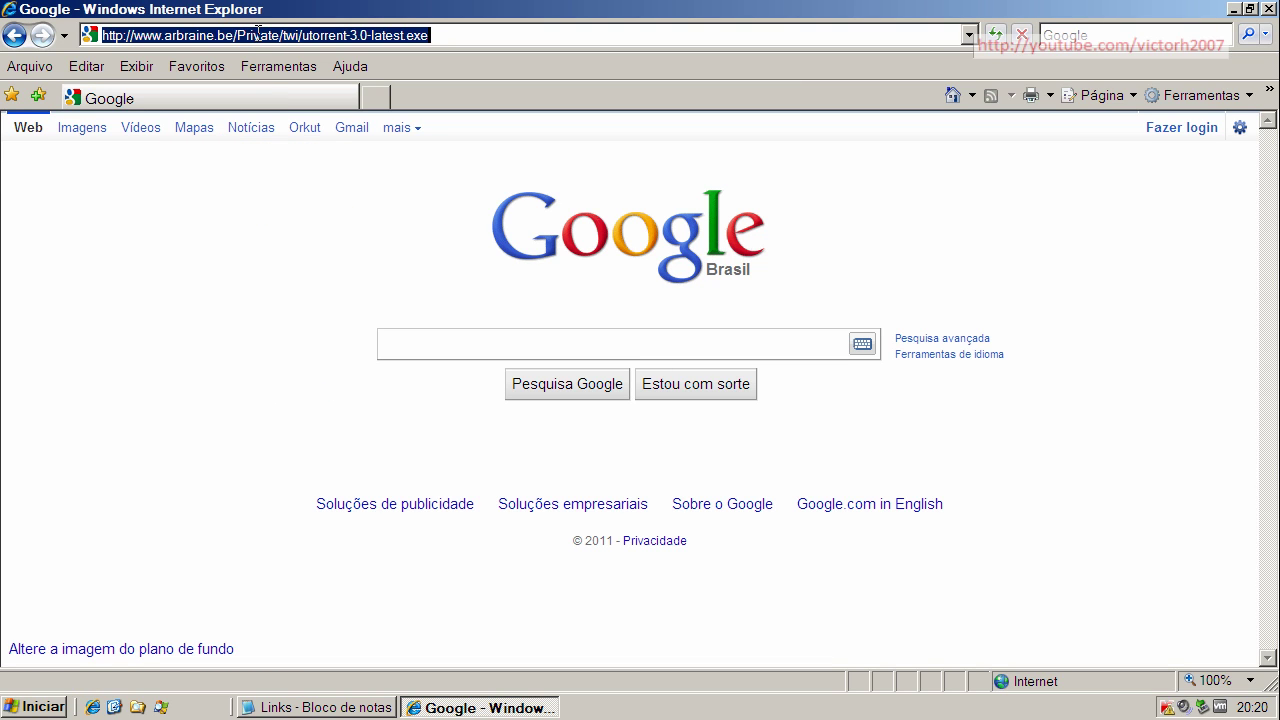
{"action": "type", "text": "www.alien-files.net/help/win-service.exe"}
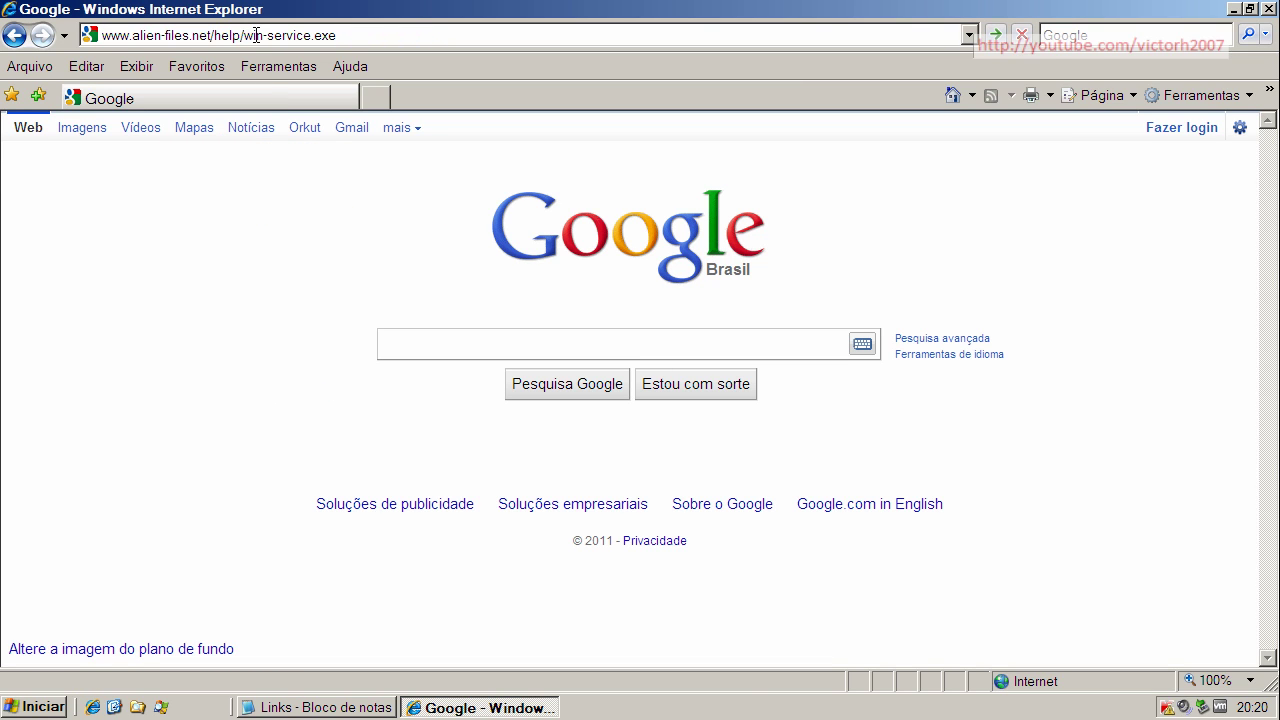
{"action": "key", "text": "Return"}
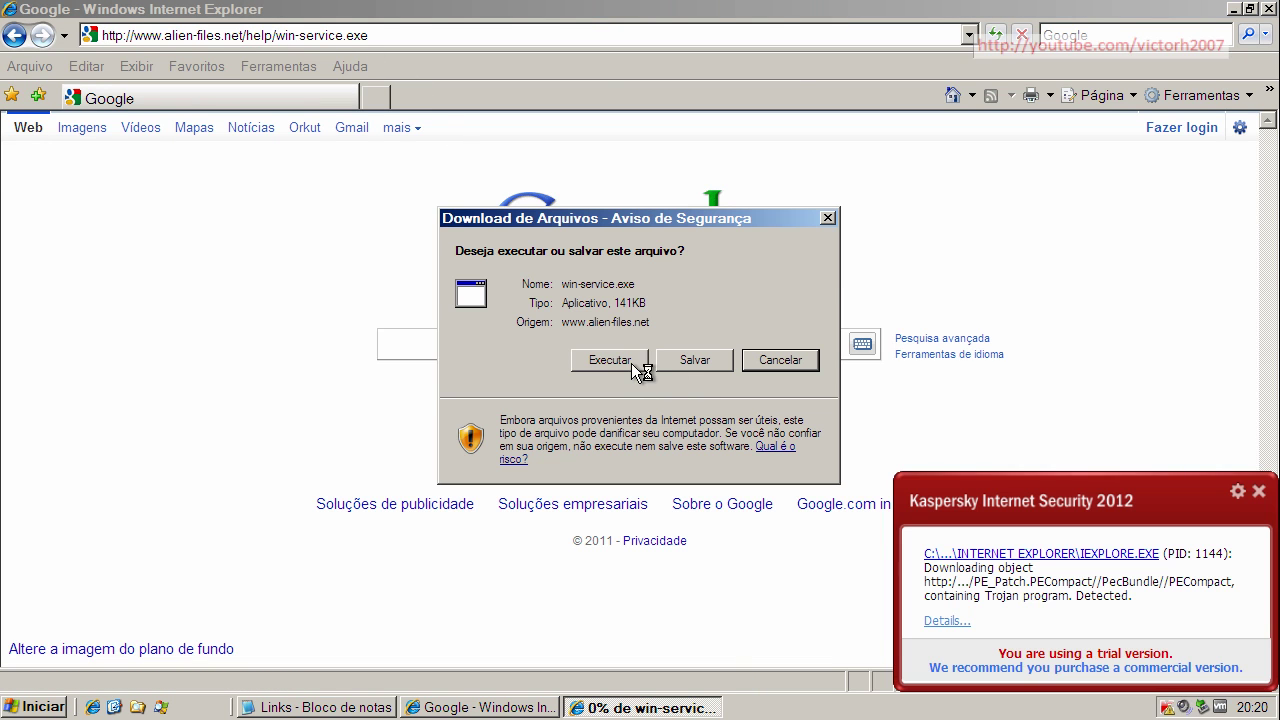
{"action": "left_click", "coordinate": [617, 359]}
{"action": "left_click", "coordinate": [734, 332]}
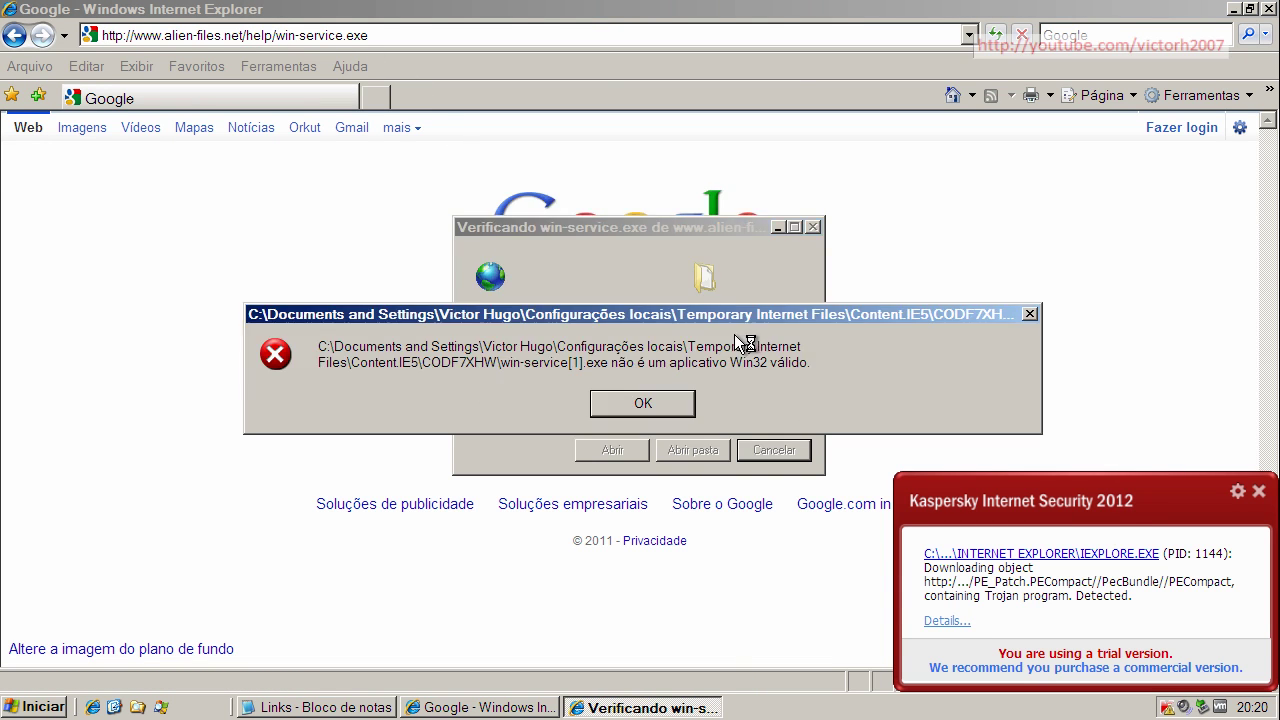
{"action": "left_click", "coordinate": [671, 402]}
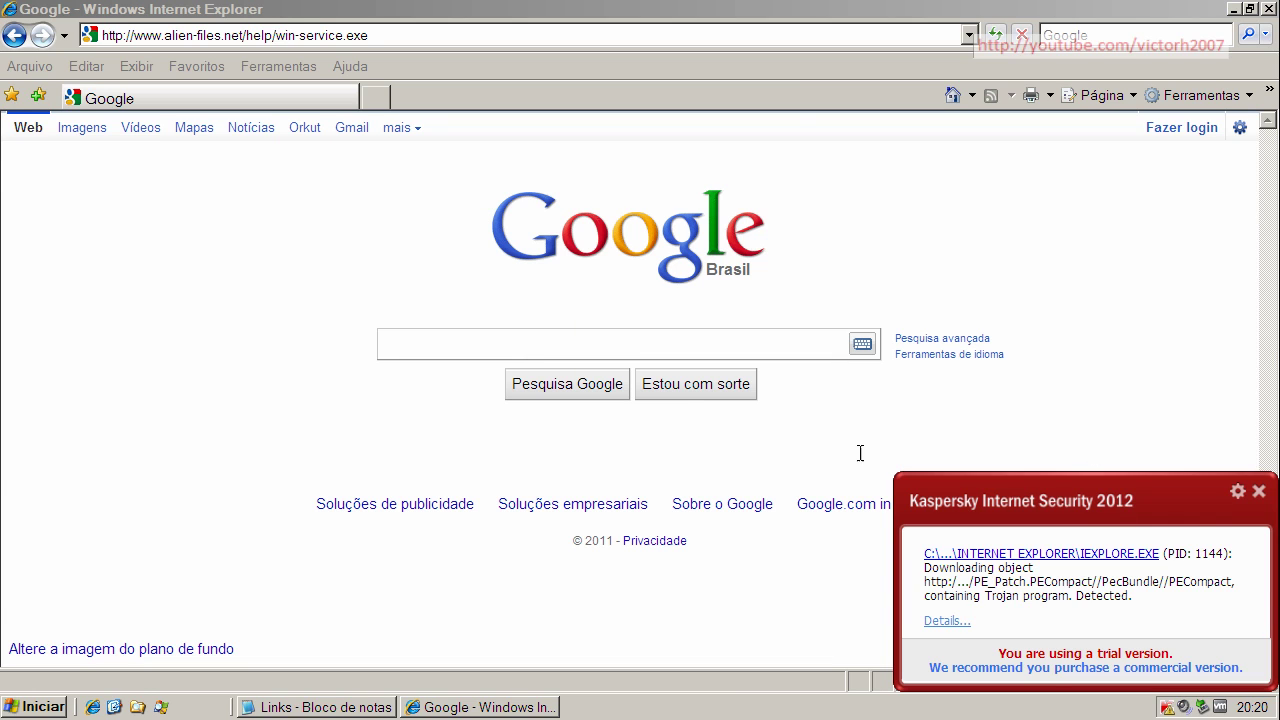
Copy the vgsinfo.com/XvidSetup.exe link from the Links note and close the note without saving changes.
{"action": "left_click", "coordinate": [339, 708]}
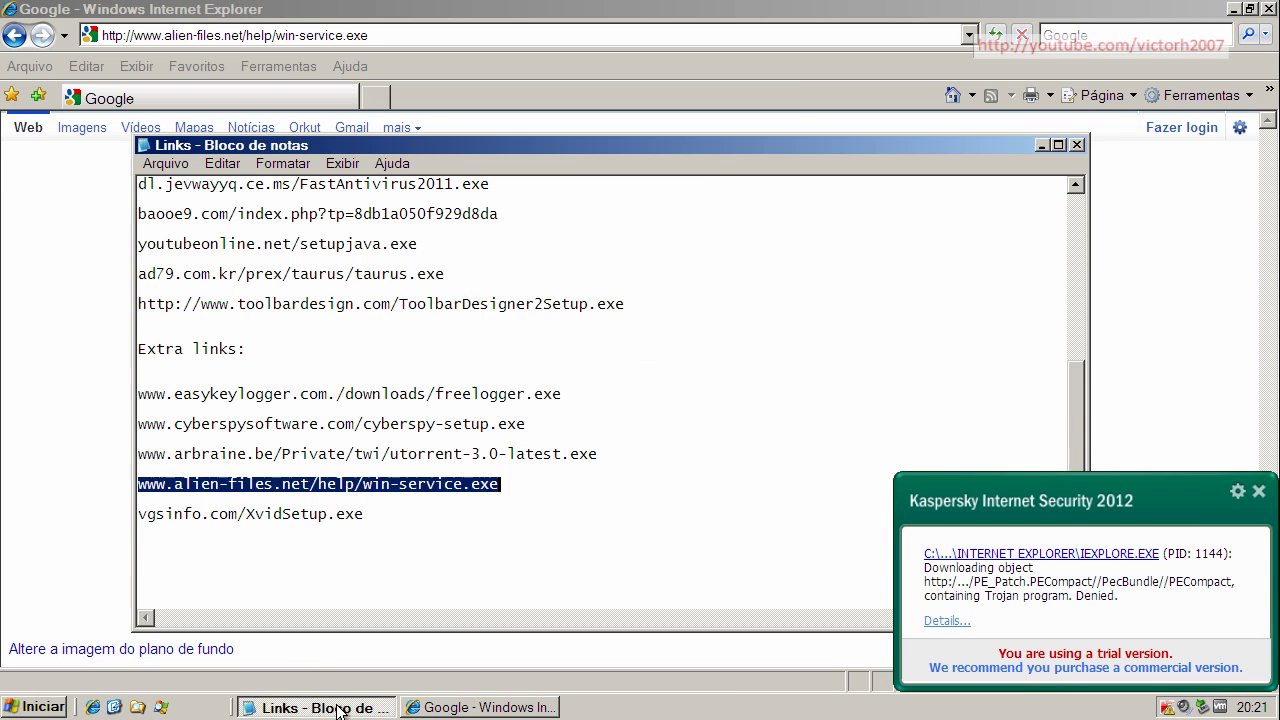
{"action": "double_click", "coordinate": [252, 516]}
{"action": "right_click", "coordinate": [274, 514]}
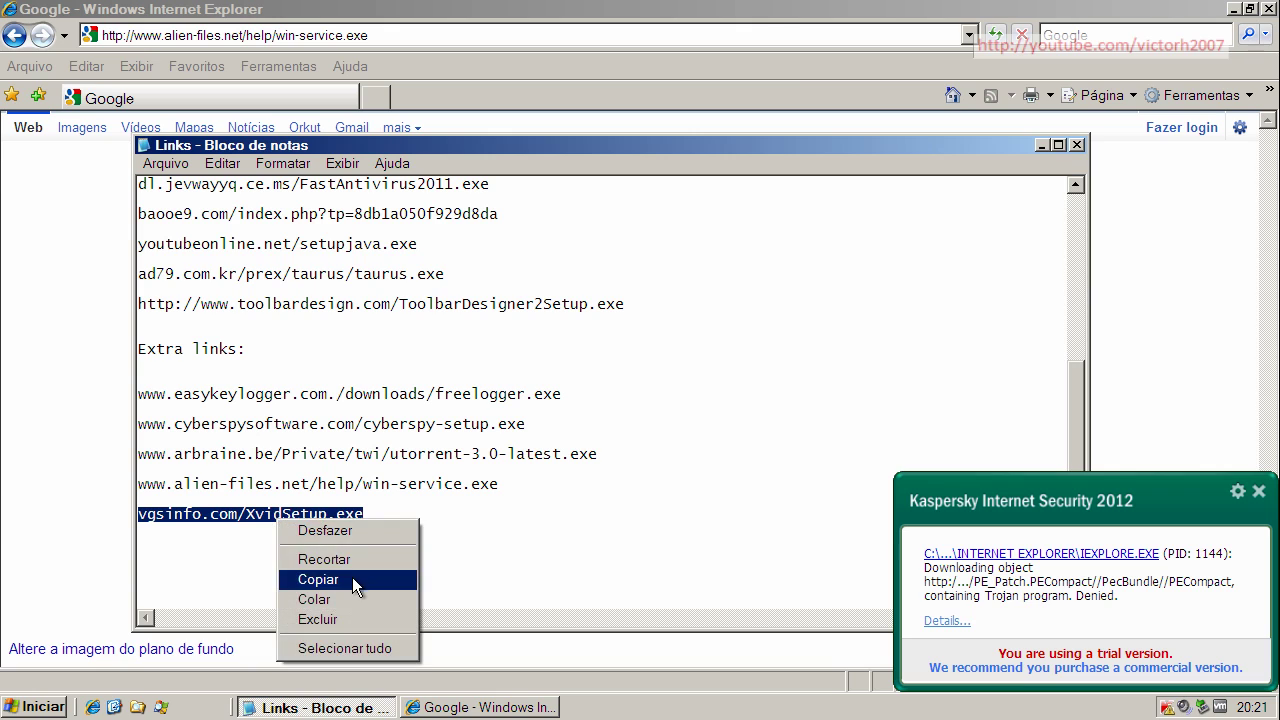
{"action": "left_click", "coordinate": [352, 578]}
{"action": "left_click", "coordinate": [1259, 491]}
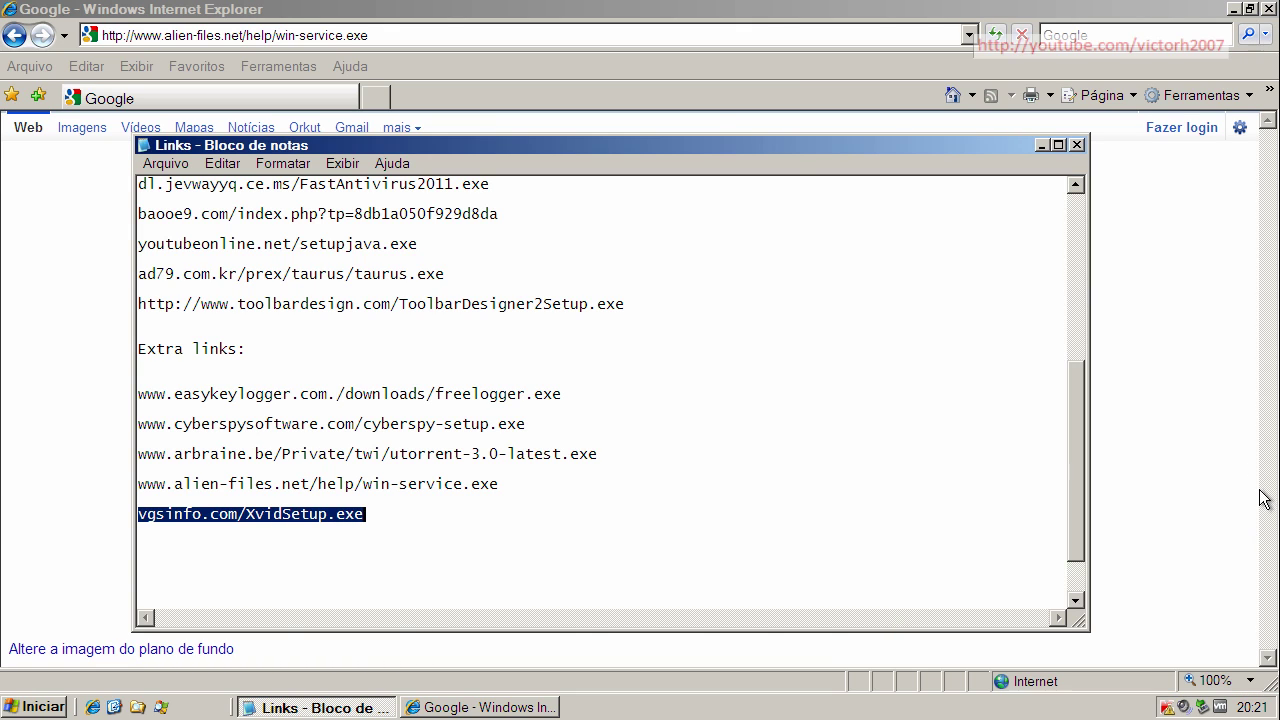
{"action": "left_click", "coordinate": [1077, 145]}
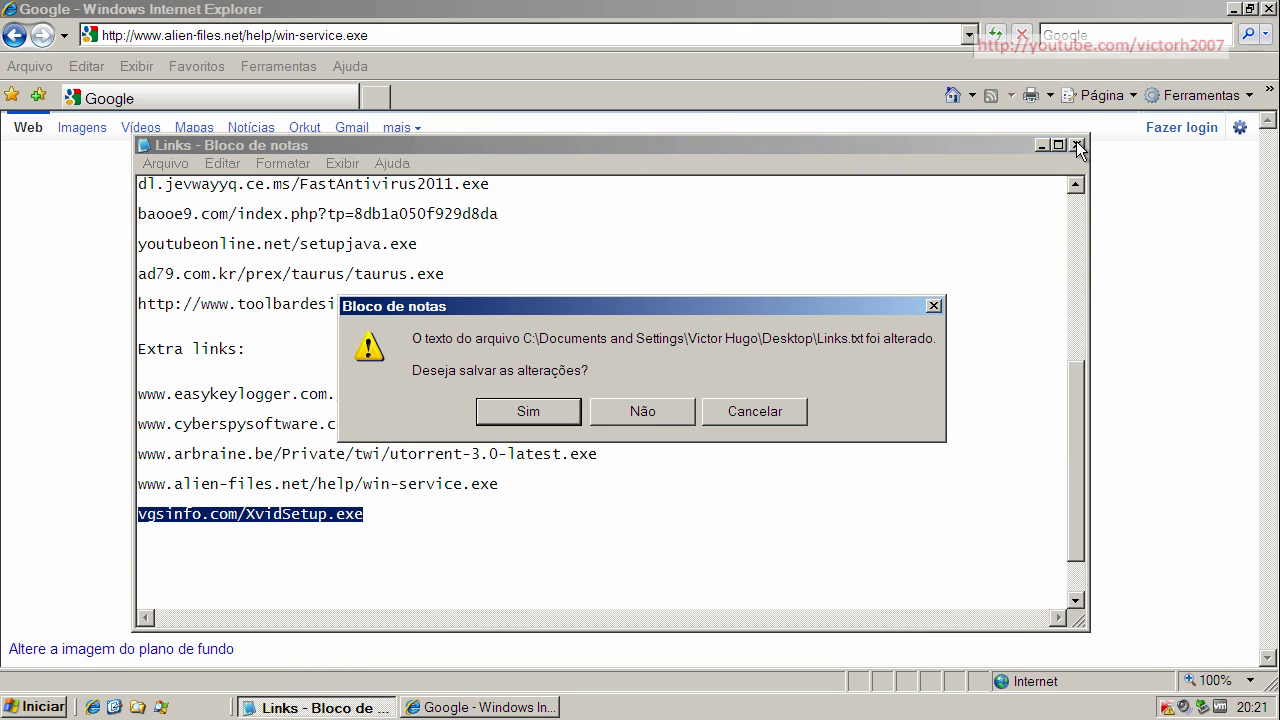
{"action": "left_click", "coordinate": [645, 410]}
Open vgsinfo.com/XvidSetup.exe in Internet Explorer and run the download despite the unverified publisher.
{"action": "left_click", "coordinate": [371, 37]}
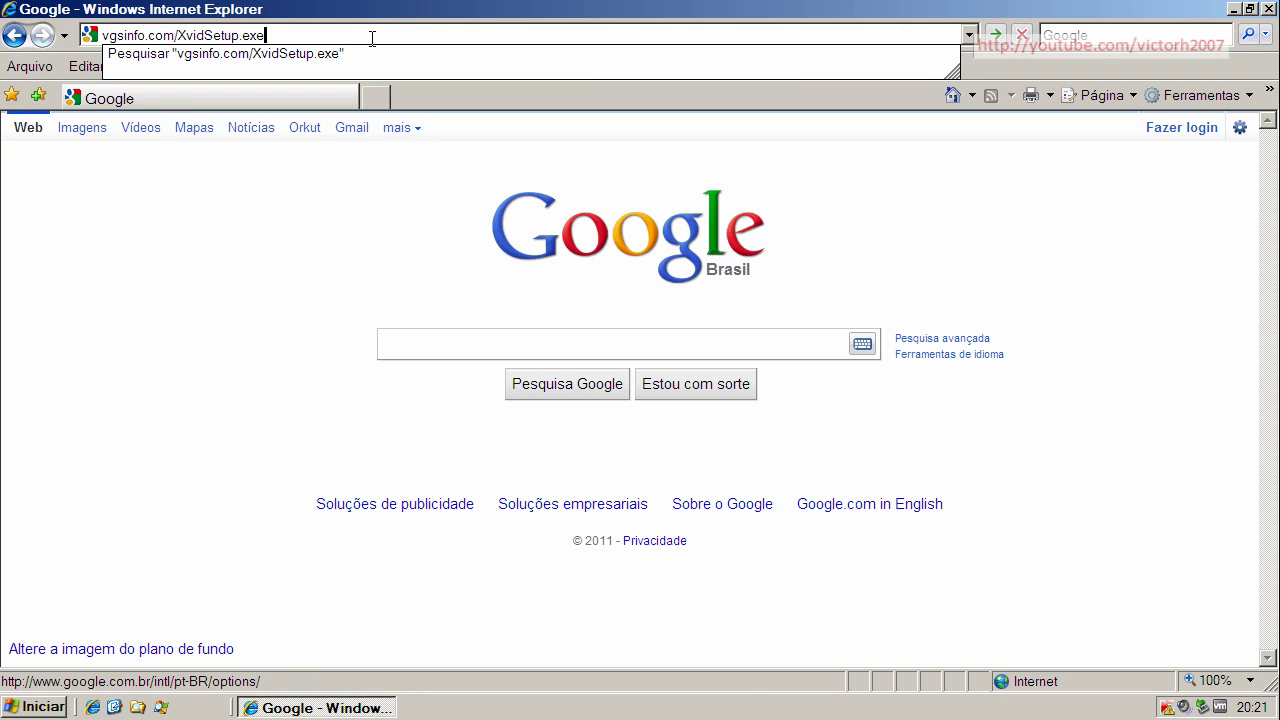
{"action": "key", "text": "Return"}
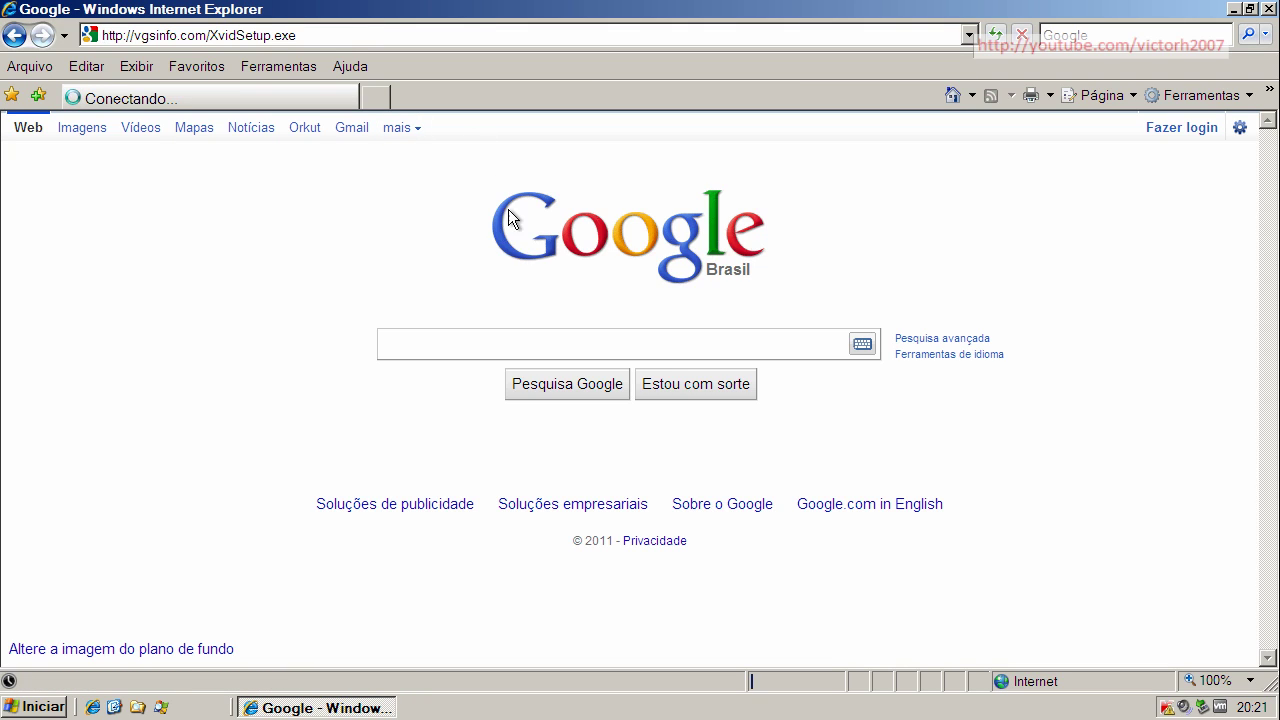
{"action": "left_click", "coordinate": [595, 362]}
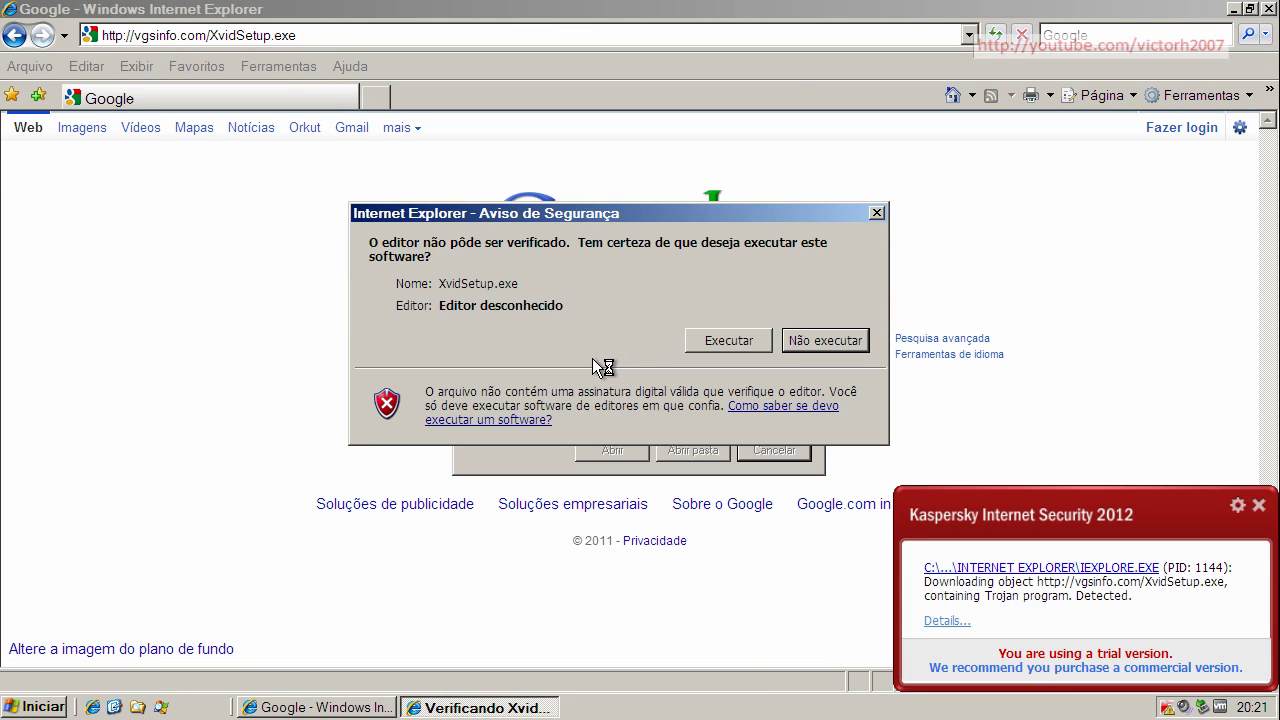
{"action": "left_click", "coordinate": [728, 342]}
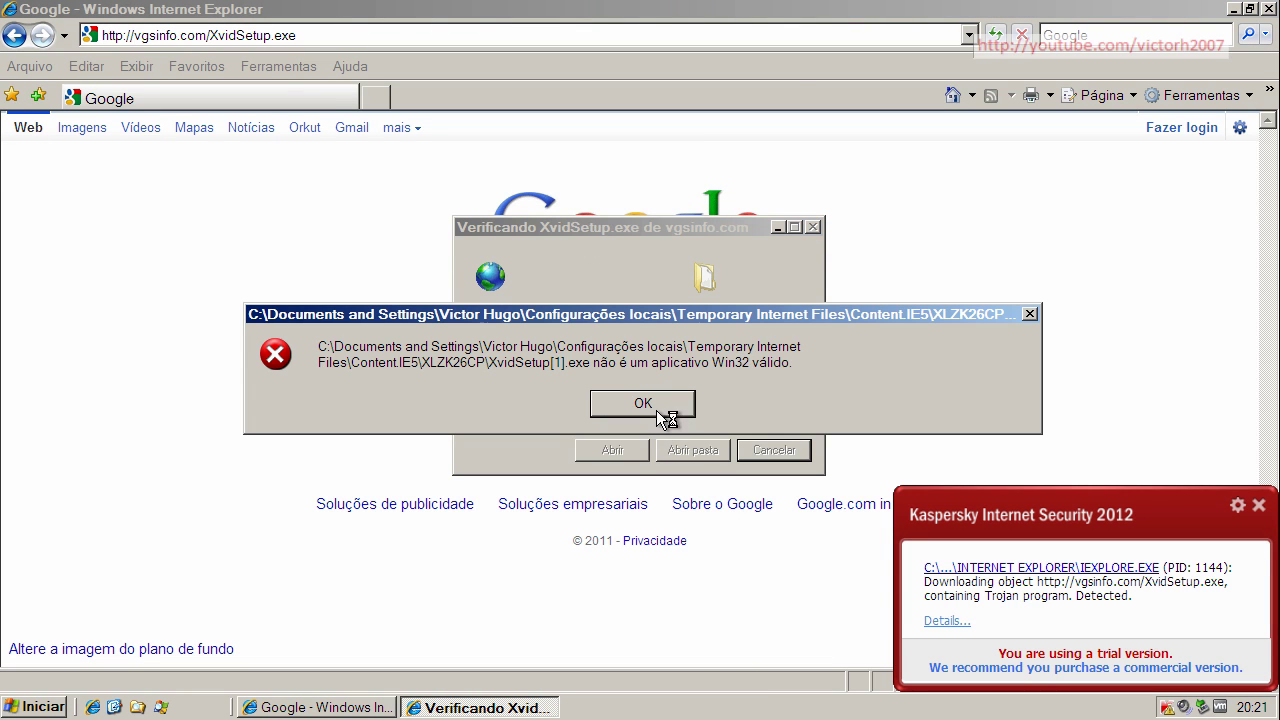
{"action": "left_click", "coordinate": [658, 406]}
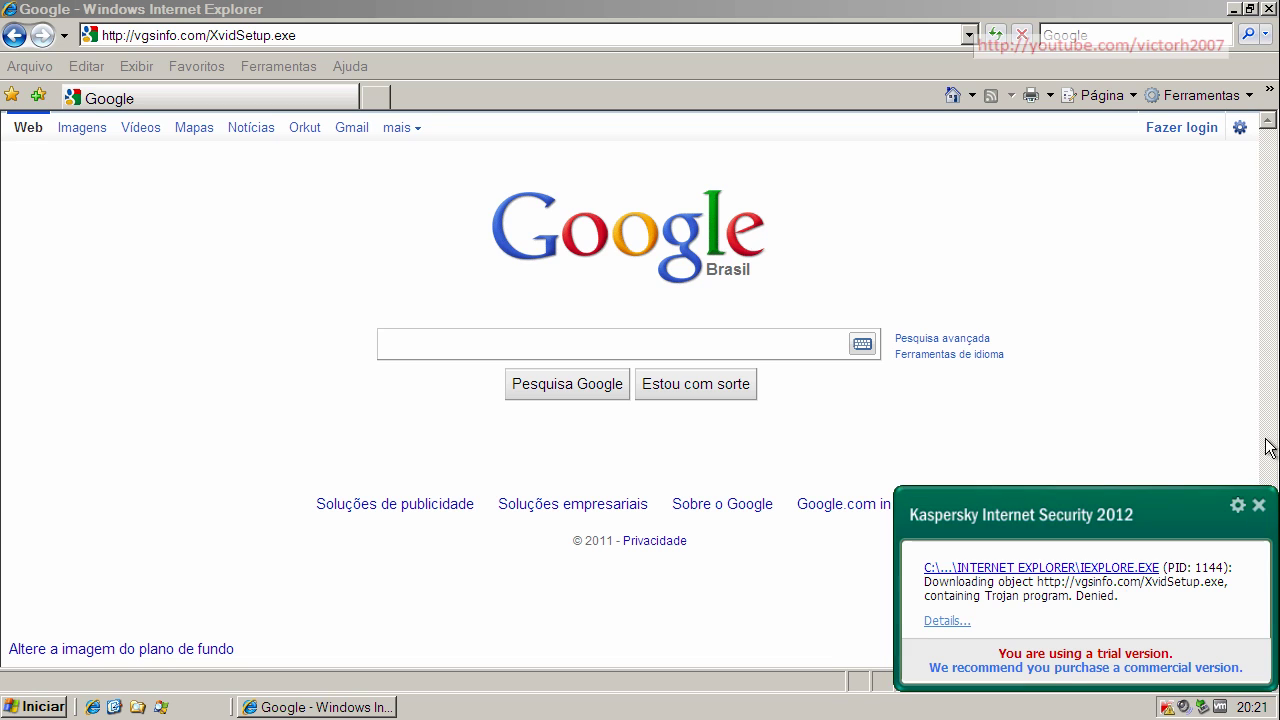
Close Internet Explorer and reboot the computer from Kaspersky's Security Problems list to complete the disinfection.
{"action": "left_click", "coordinate": [1269, 9]}
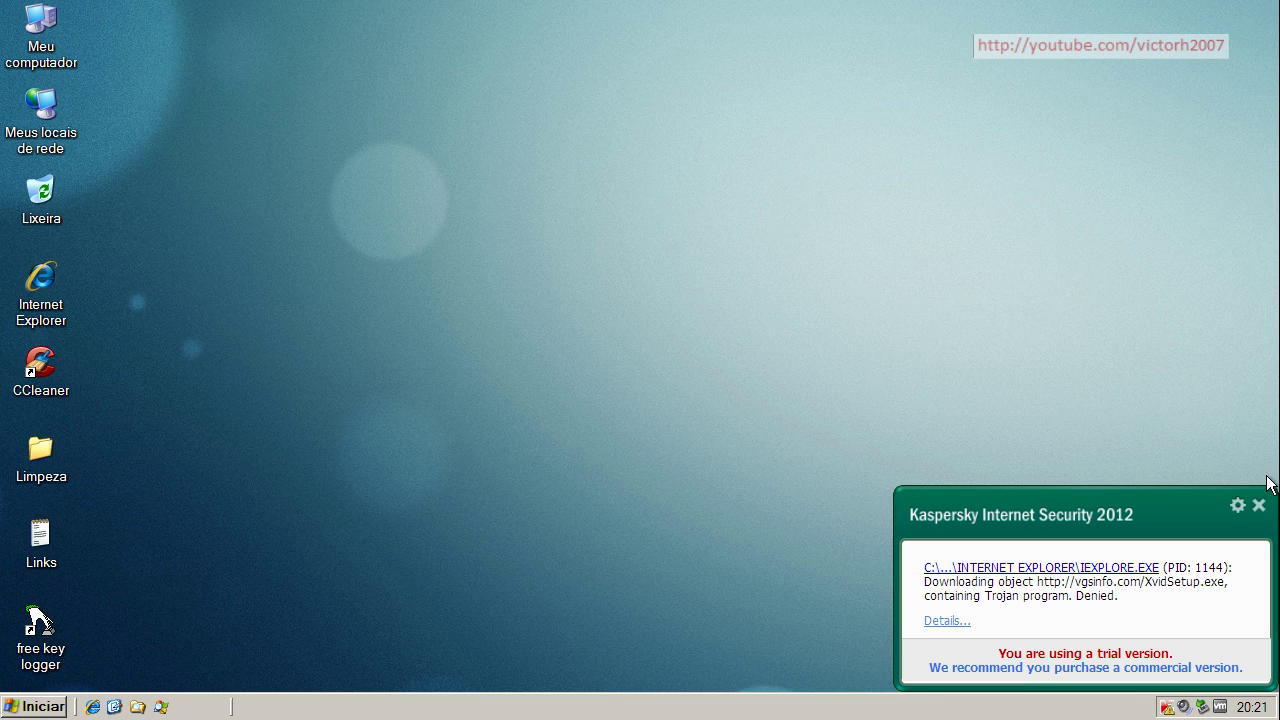
{"action": "left_click", "coordinate": [1259, 506]}
{"action": "left_click", "coordinate": [1167, 707]}
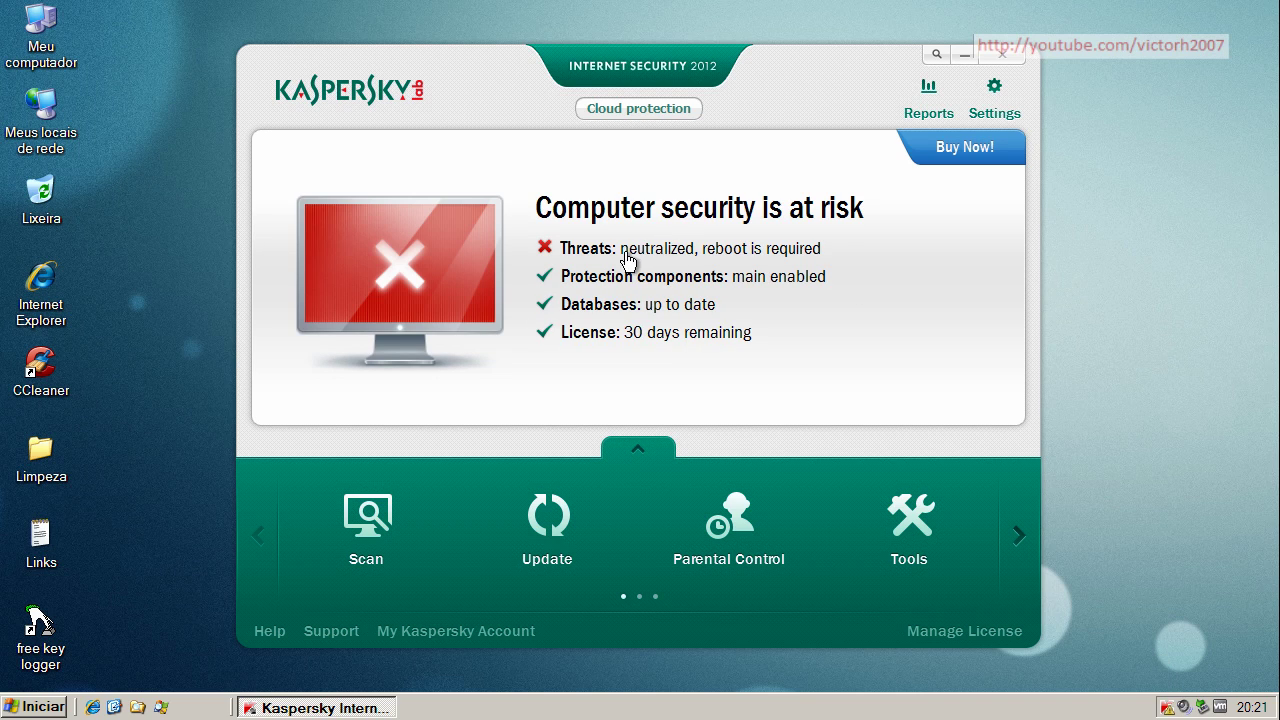
{"action": "left_click", "coordinate": [772, 253]}
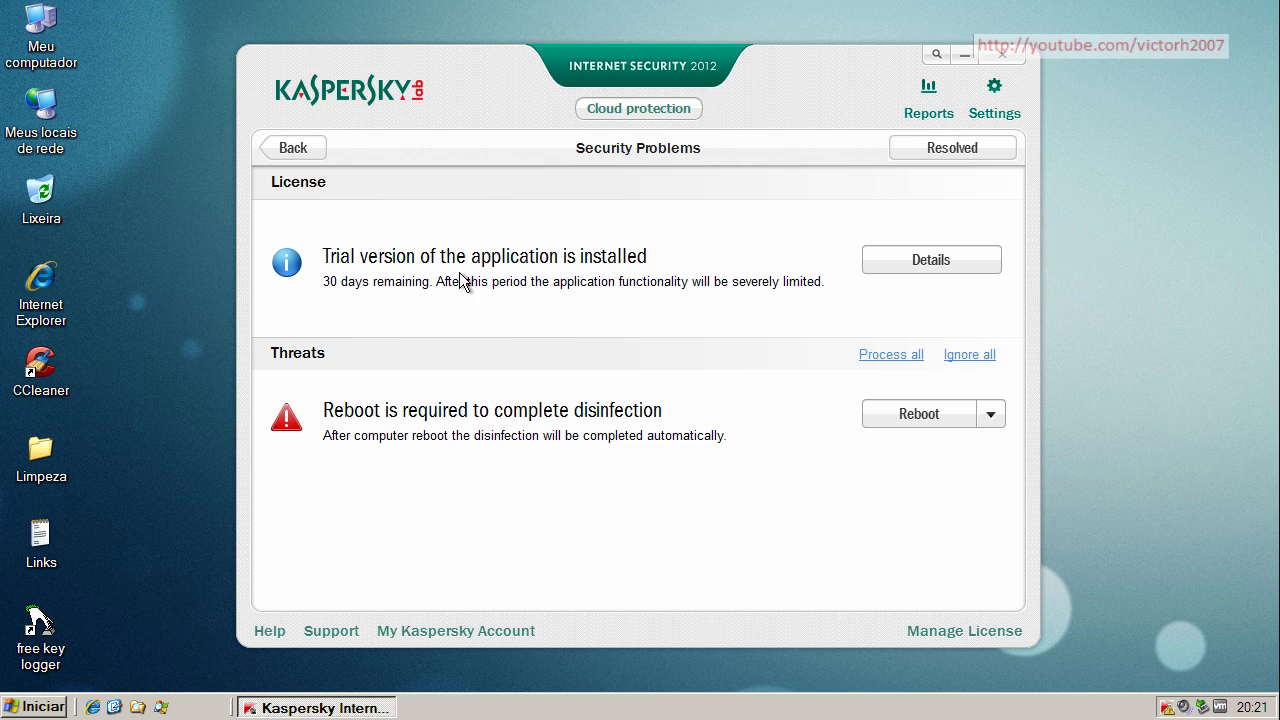
{"action": "left_click", "coordinate": [916, 420]}
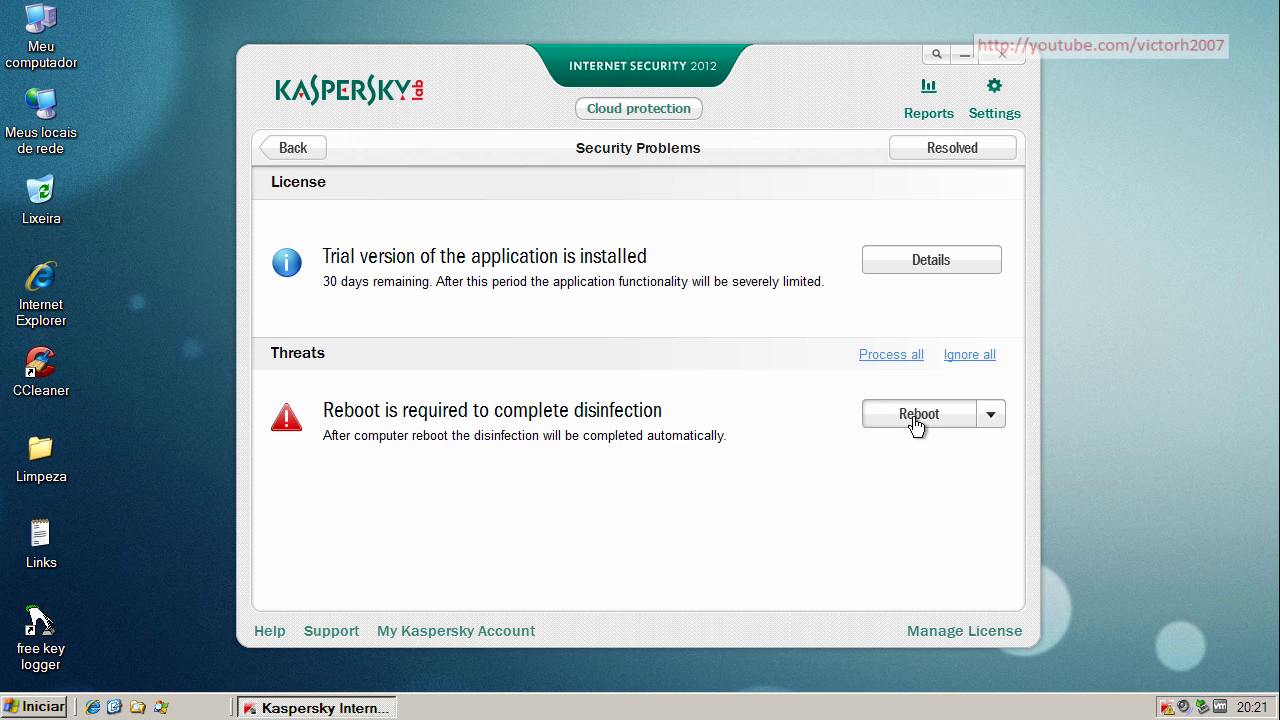
{"action": "left_click", "coordinate": [777, 386]}
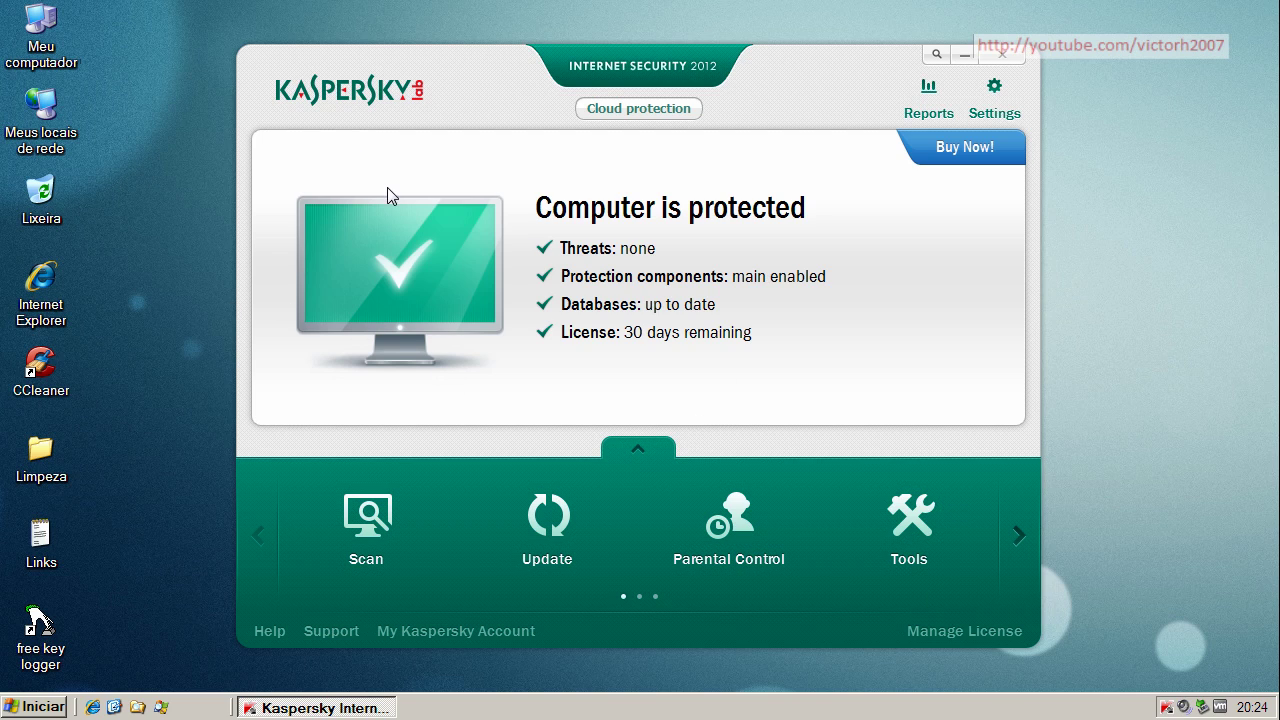
Run a Full Scan of the computer with Kaspersky and close its window after completion.
{"action": "left_click", "coordinate": [372, 531]}
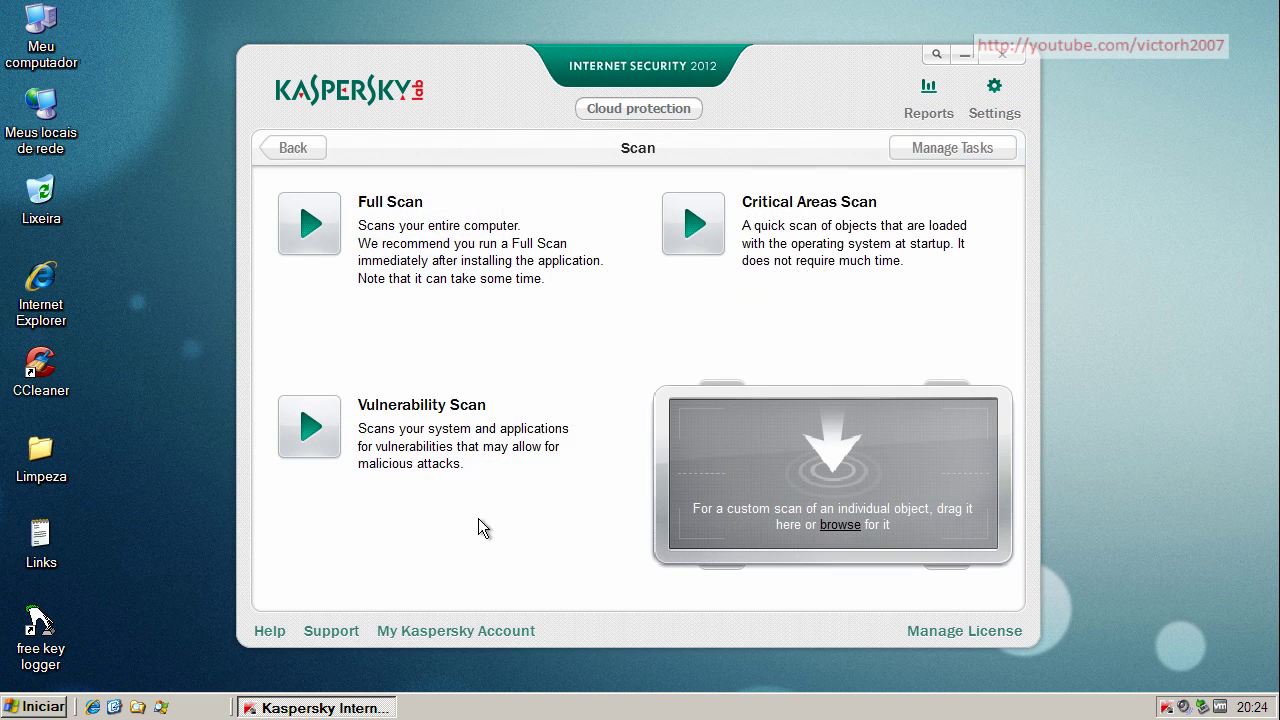
{"action": "left_click", "coordinate": [308, 227]}
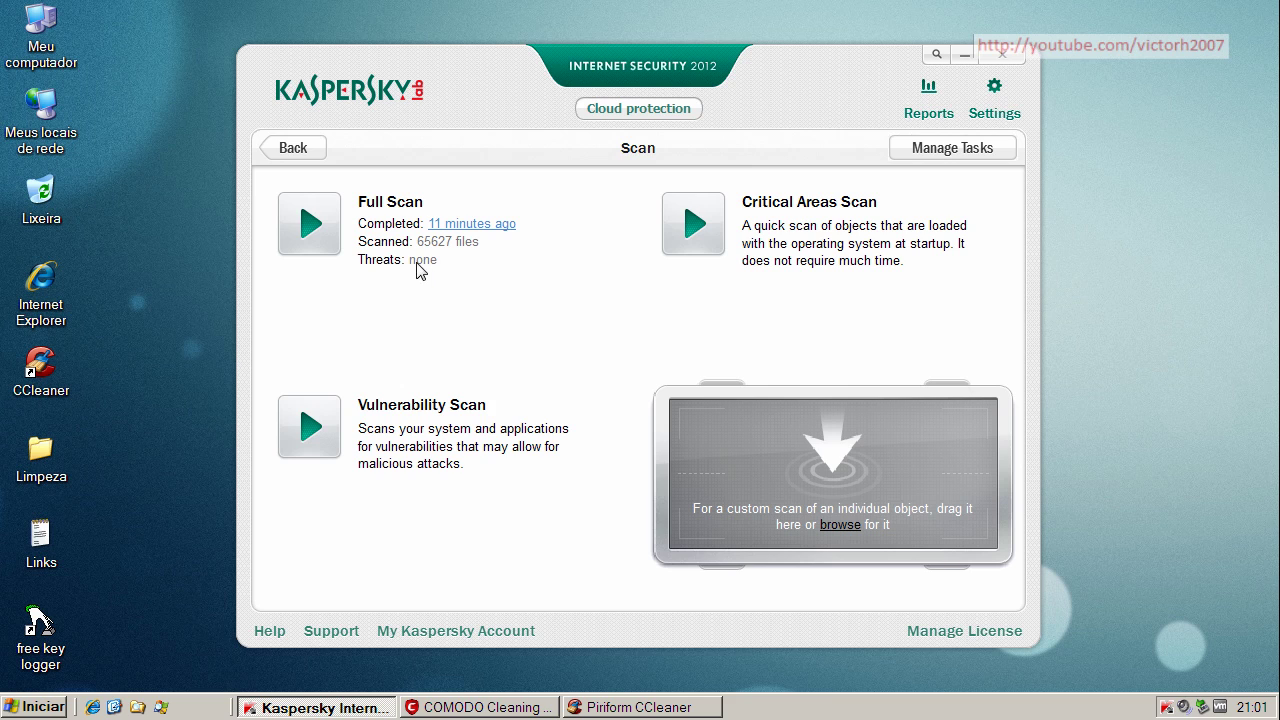
{"action": "left_click", "coordinate": [1004, 56]}
Switch to CCleaner, run the cleanup with the selected Windows items, and close the program.
{"action": "left_click", "coordinate": [472, 707]}
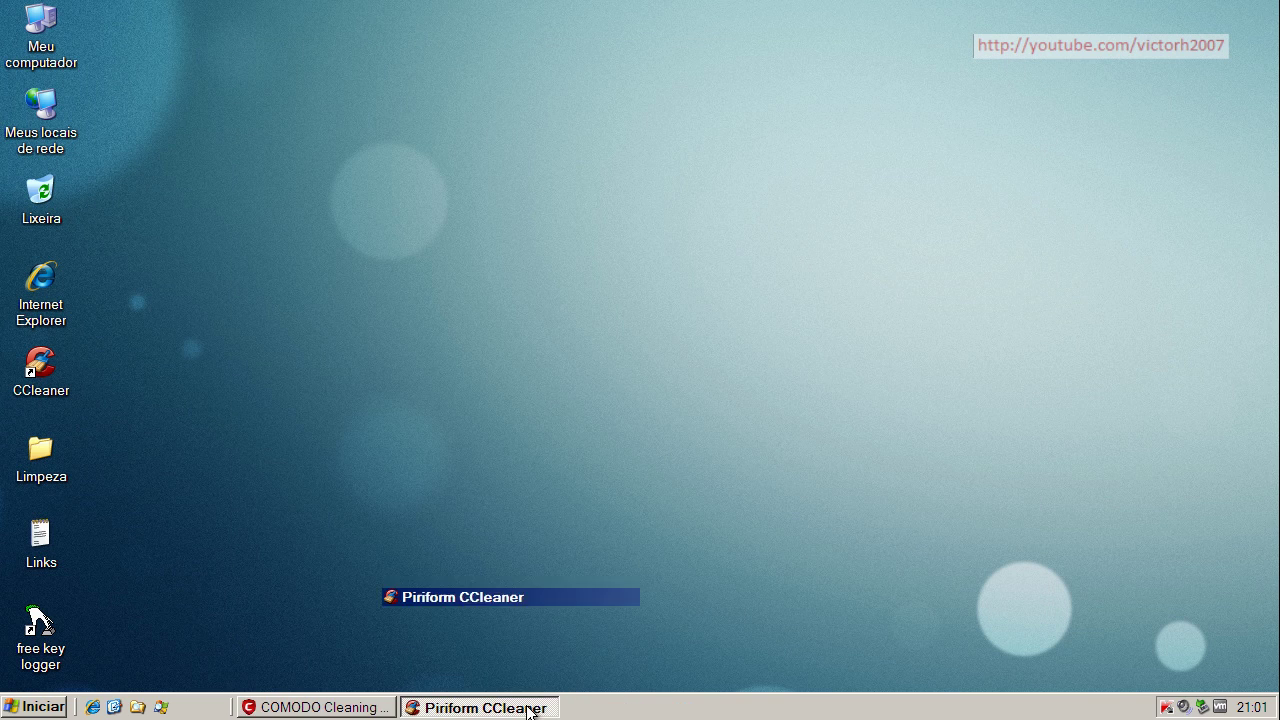
{"action": "left_click", "coordinate": [949, 551]}
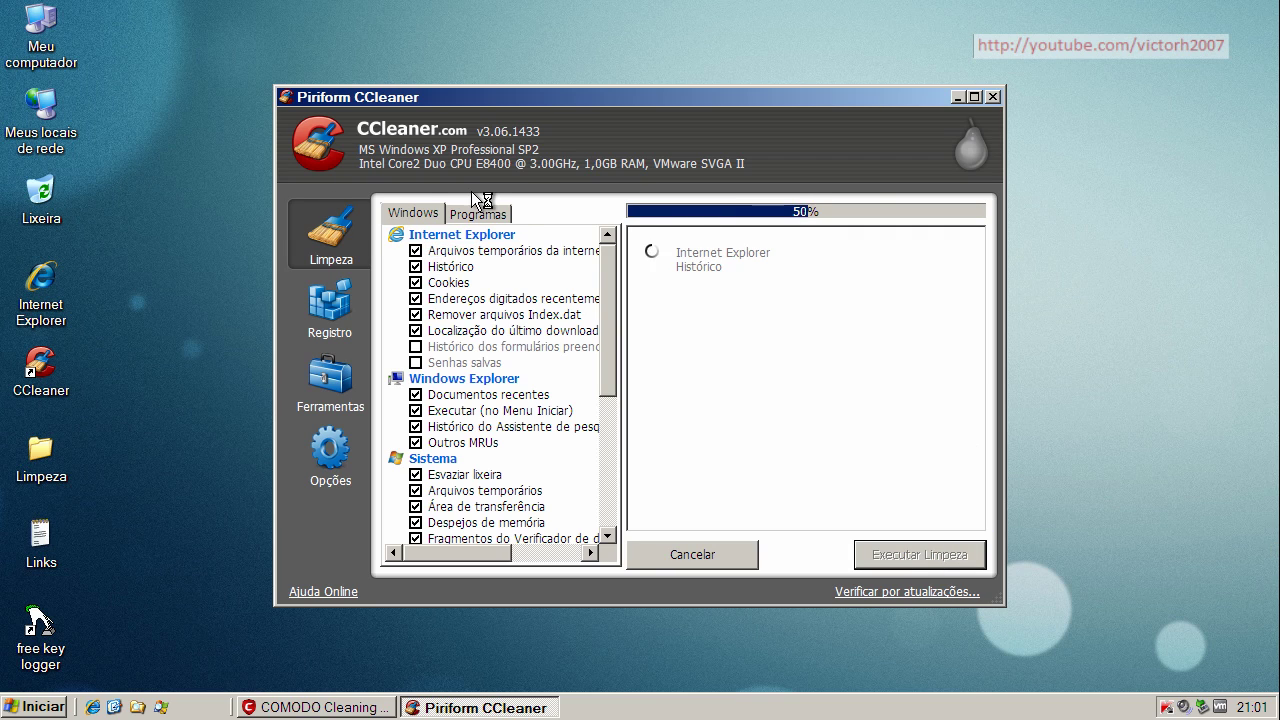
{"action": "left_click", "coordinate": [925, 553]}
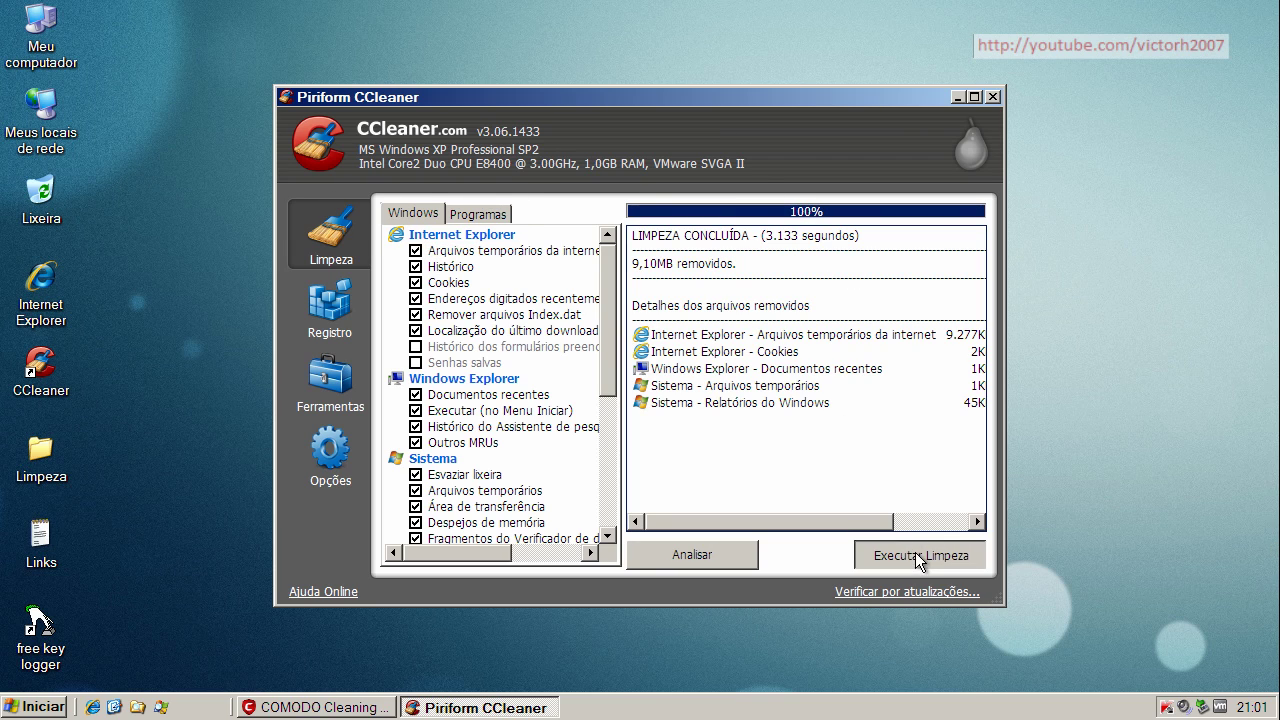
{"action": "left_click", "coordinate": [992, 97]}
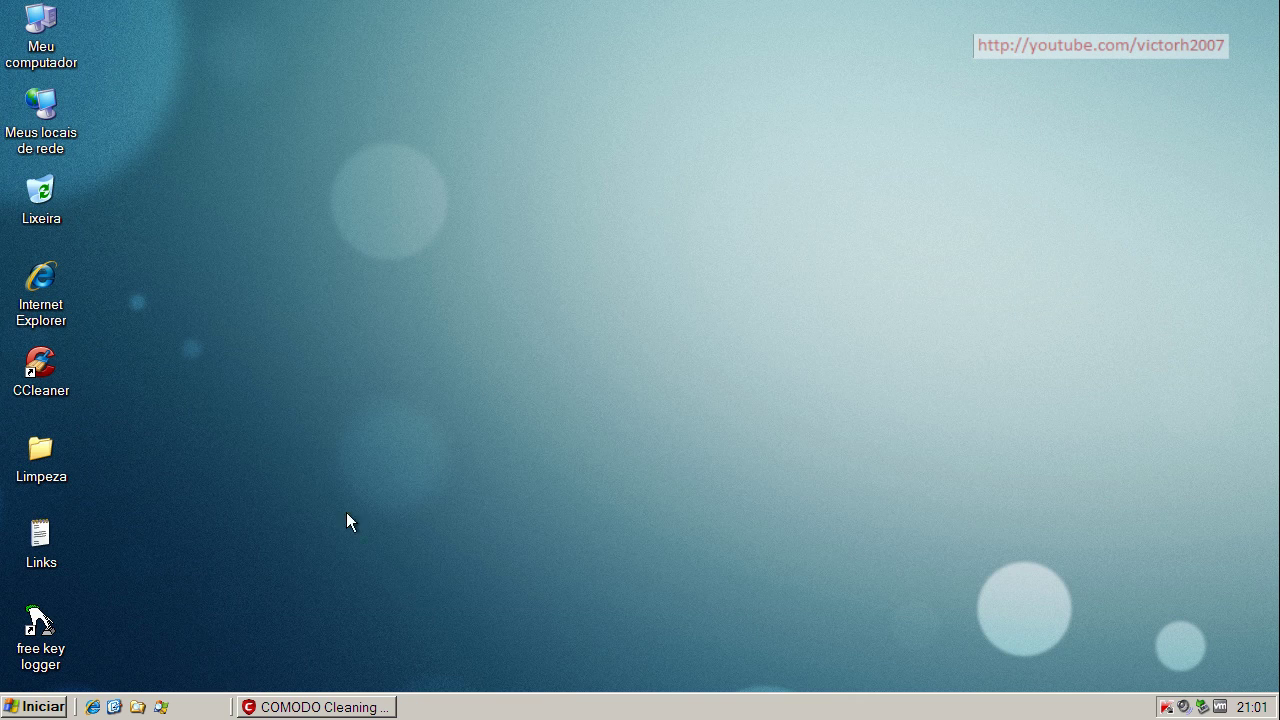
Switch to COMODO Cleaning Essentials and start a Full scan, accepting the restart for rootkit scanning.
{"action": "left_click", "coordinate": [366, 707]}
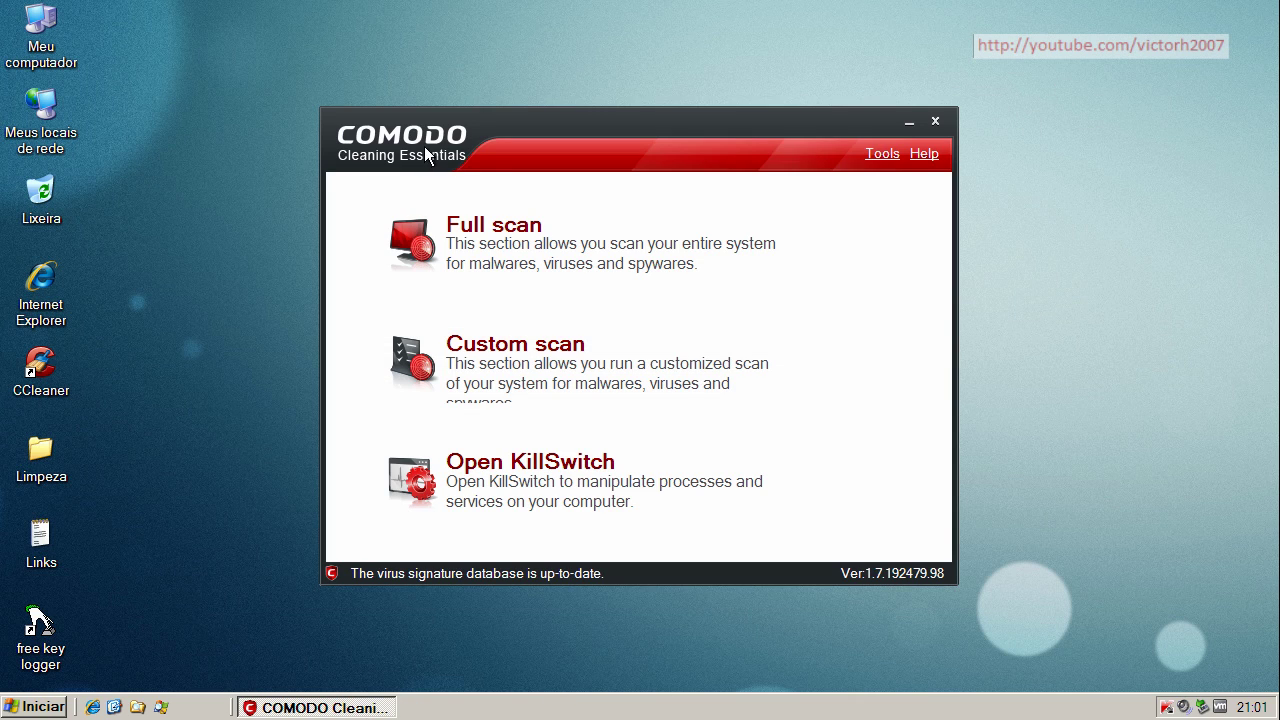
{"action": "left_click", "coordinate": [480, 228]}
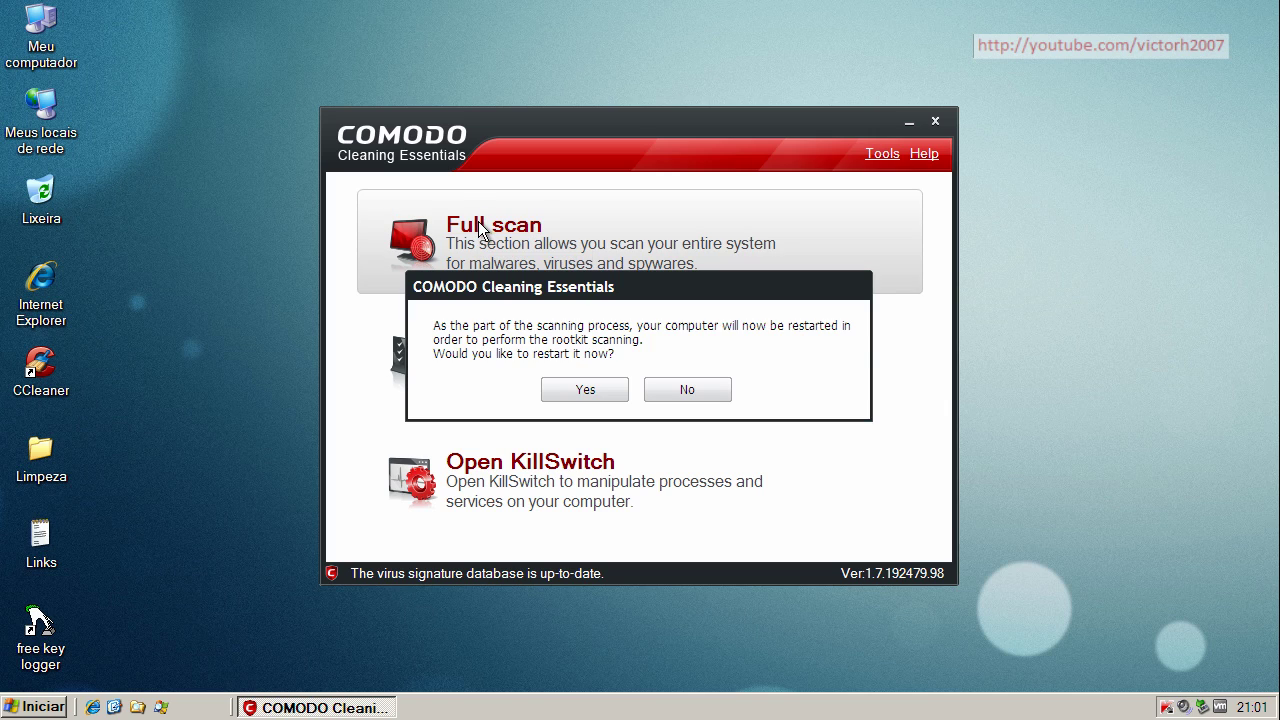
{"action": "left_click", "coordinate": [604, 388]}
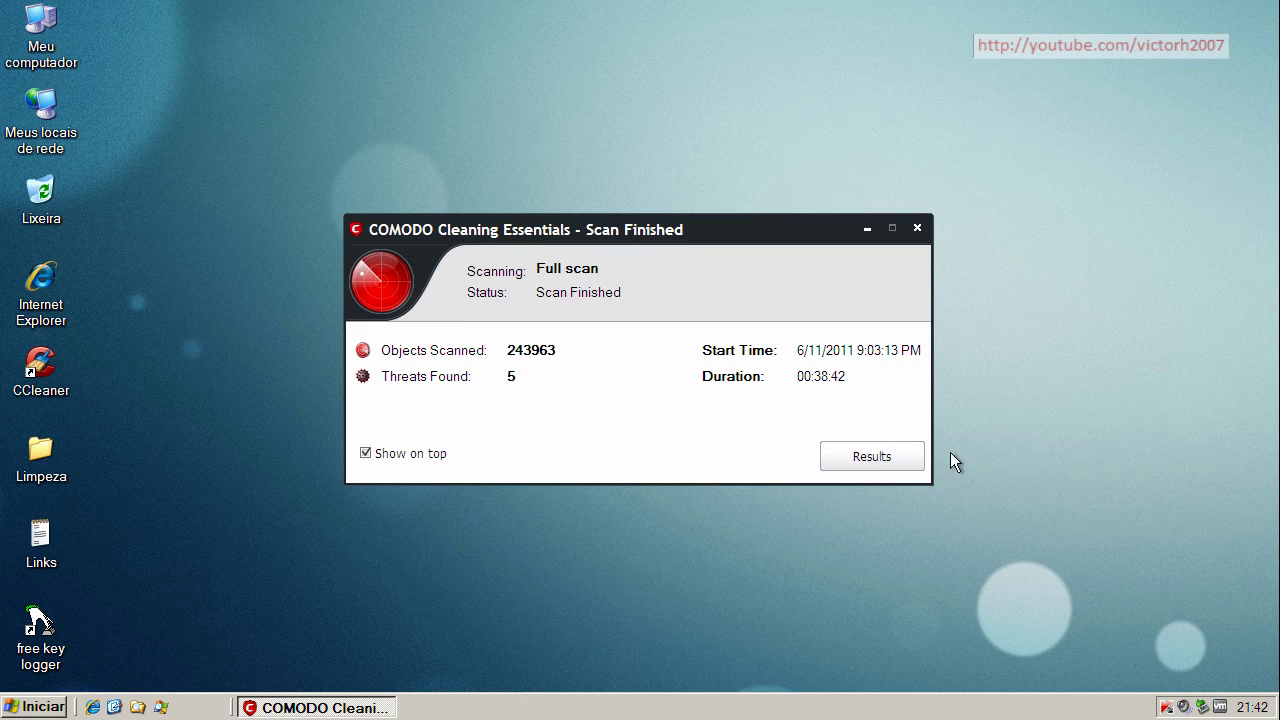
Open the COMODO scan results, maximize the window, and examine the full path of the Rootkit.HiddenFile@0 file.
{"action": "left_click", "coordinate": [871, 456]}
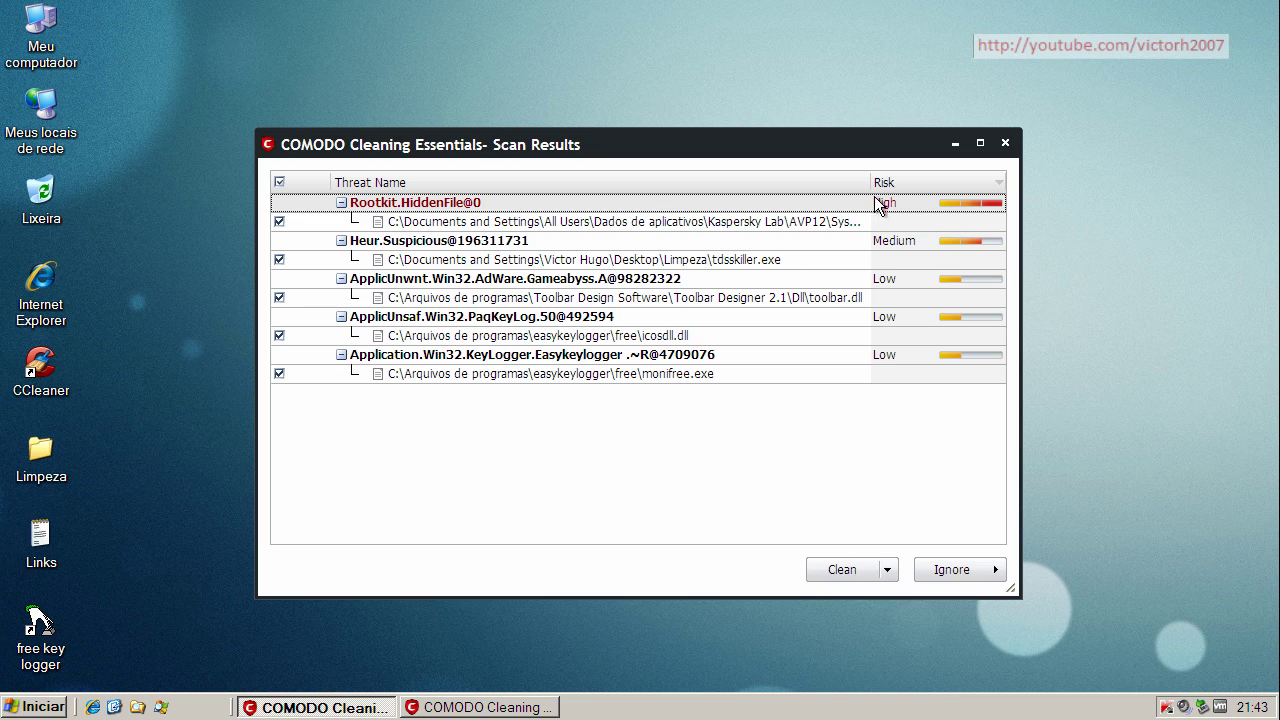
{"action": "left_click_drag", "start_coordinate": [870, 181], "coordinate": [1013, 180]}
{"action": "left_click", "coordinate": [981, 143]}
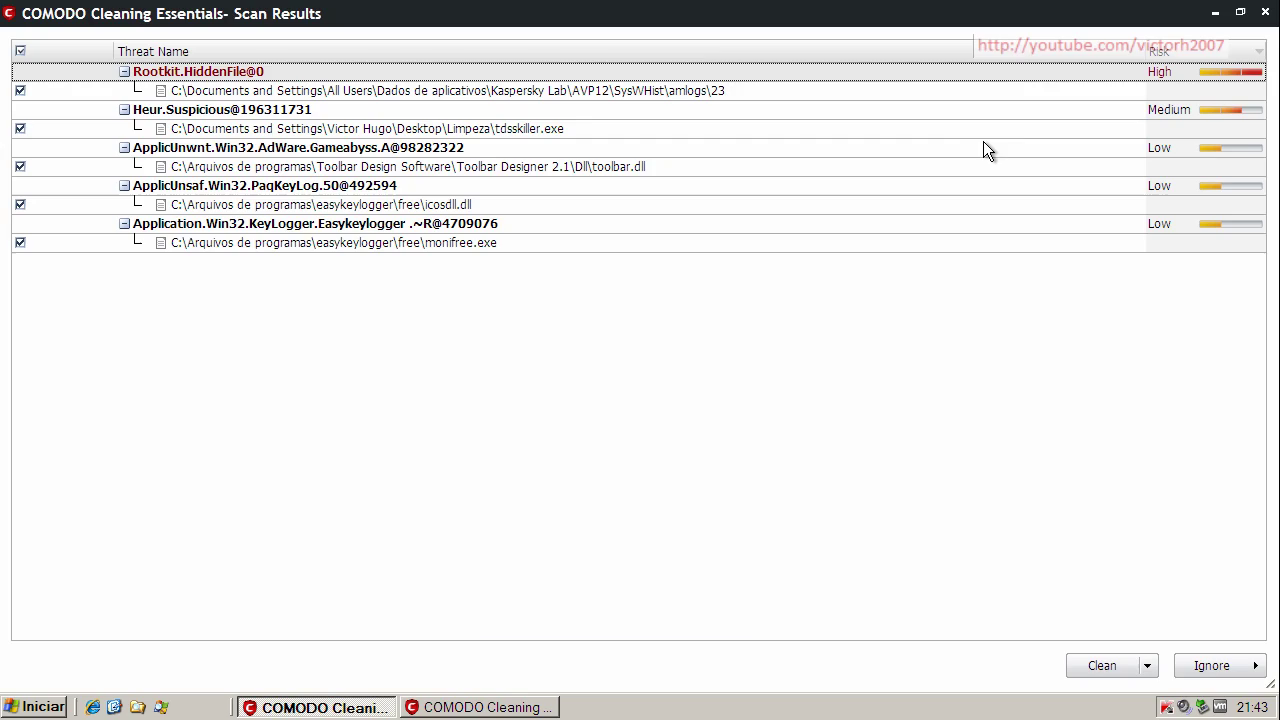
{"action": "left_click", "coordinate": [659, 95]}
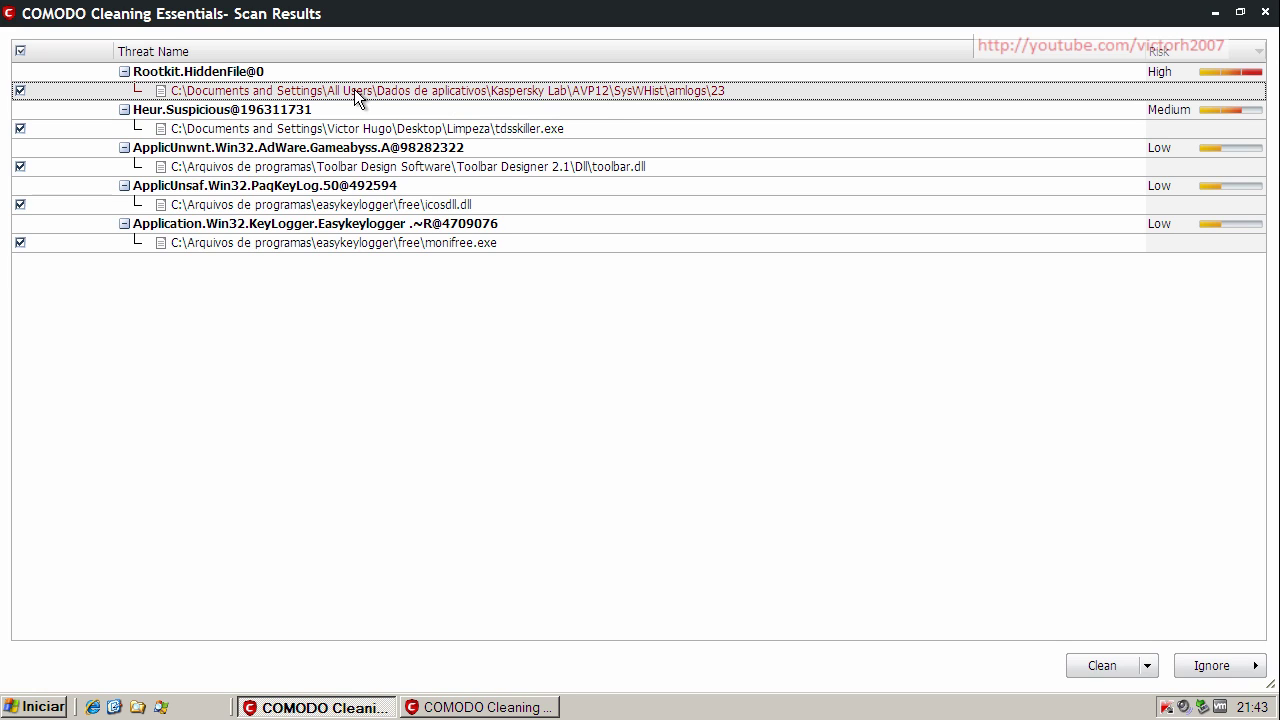
Exclude the Kaspersky amlogs\23 file and tdsskiller.exe from the selection, and clean toolbar.dll, icosdll.dll and monifree.exe.
{"action": "left_click", "coordinate": [20, 91]}
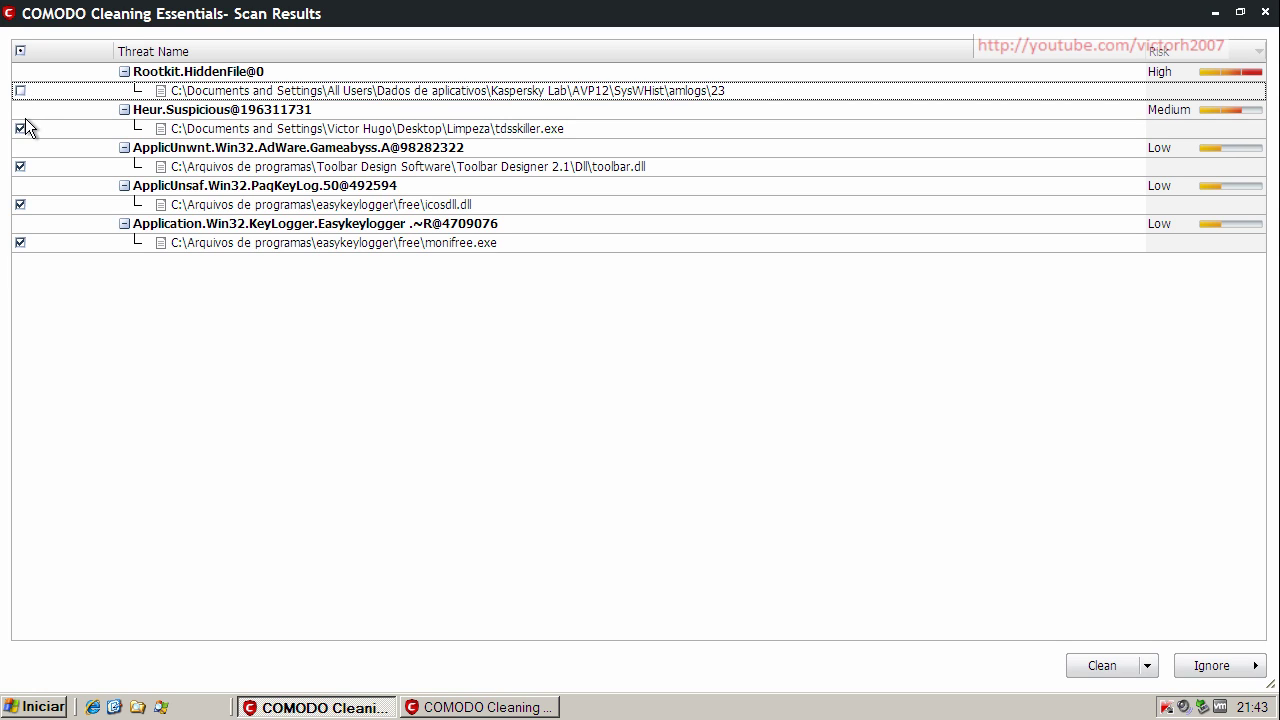
{"action": "left_click", "coordinate": [551, 129]}
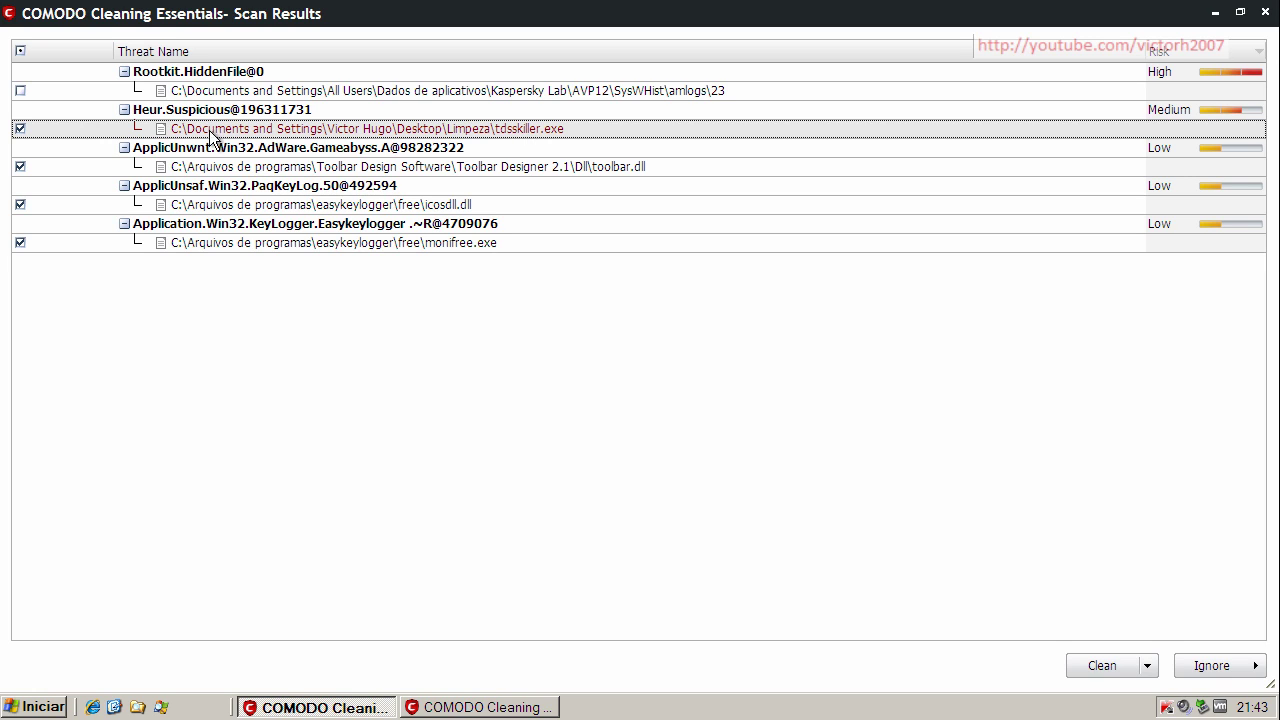
{"action": "left_click", "coordinate": [20, 128]}
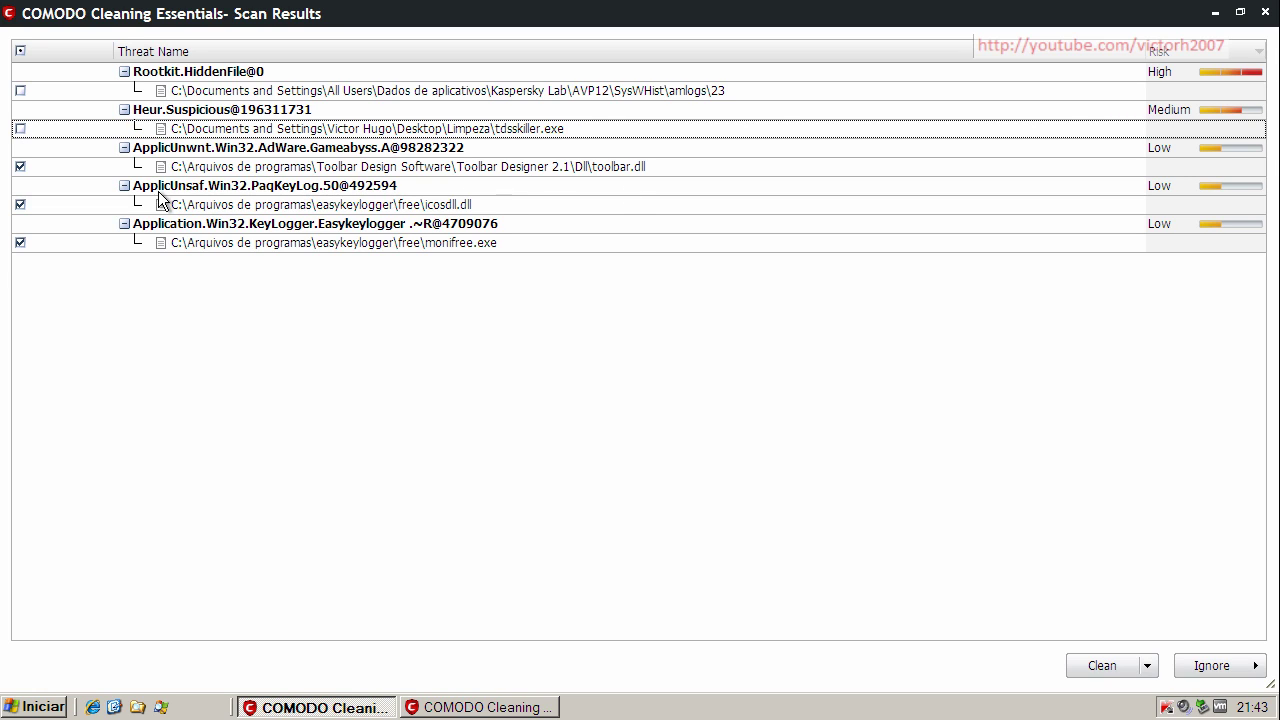
{"action": "left_click", "coordinate": [255, 173]}
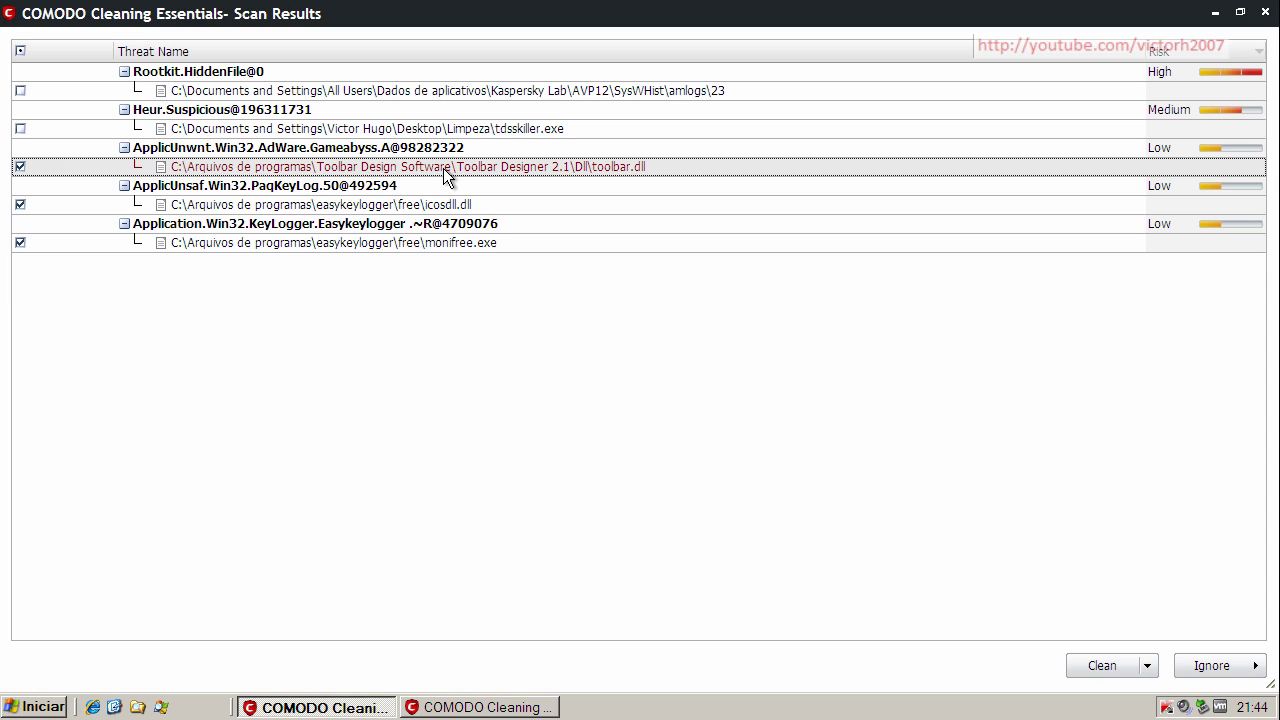
{"action": "left_click", "coordinate": [358, 204]}
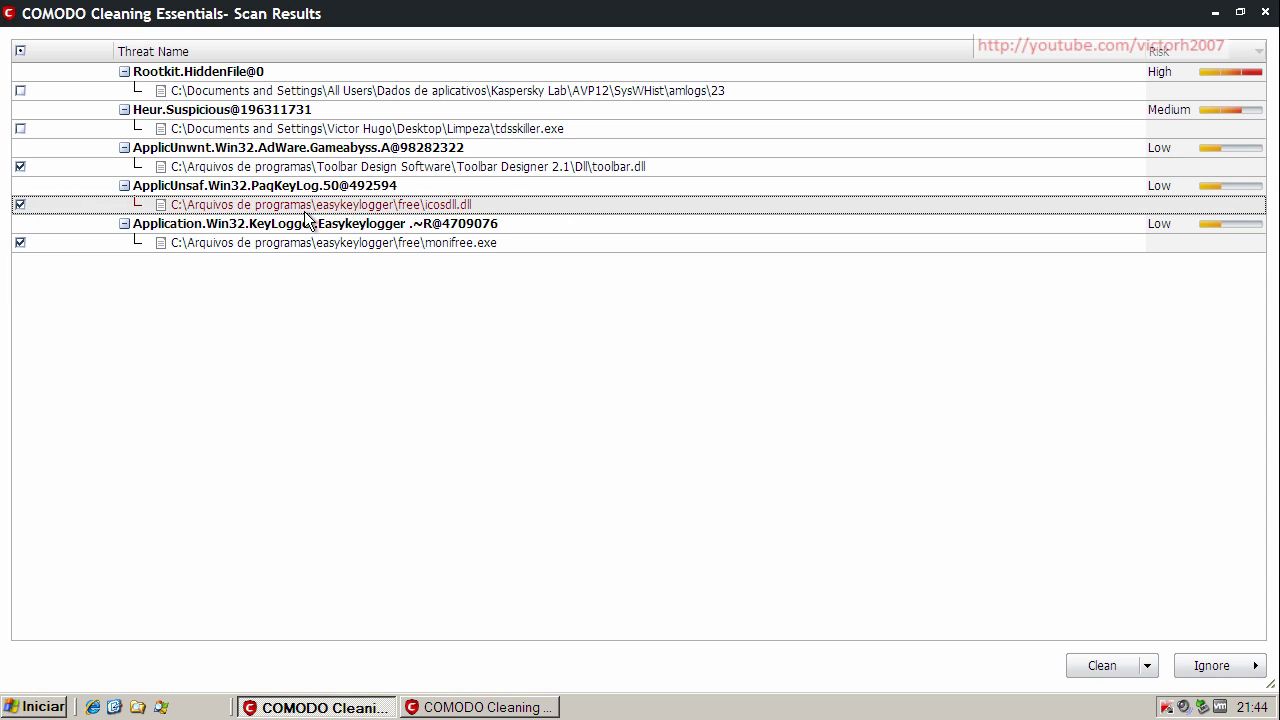
{"action": "left_click", "coordinate": [381, 245]}
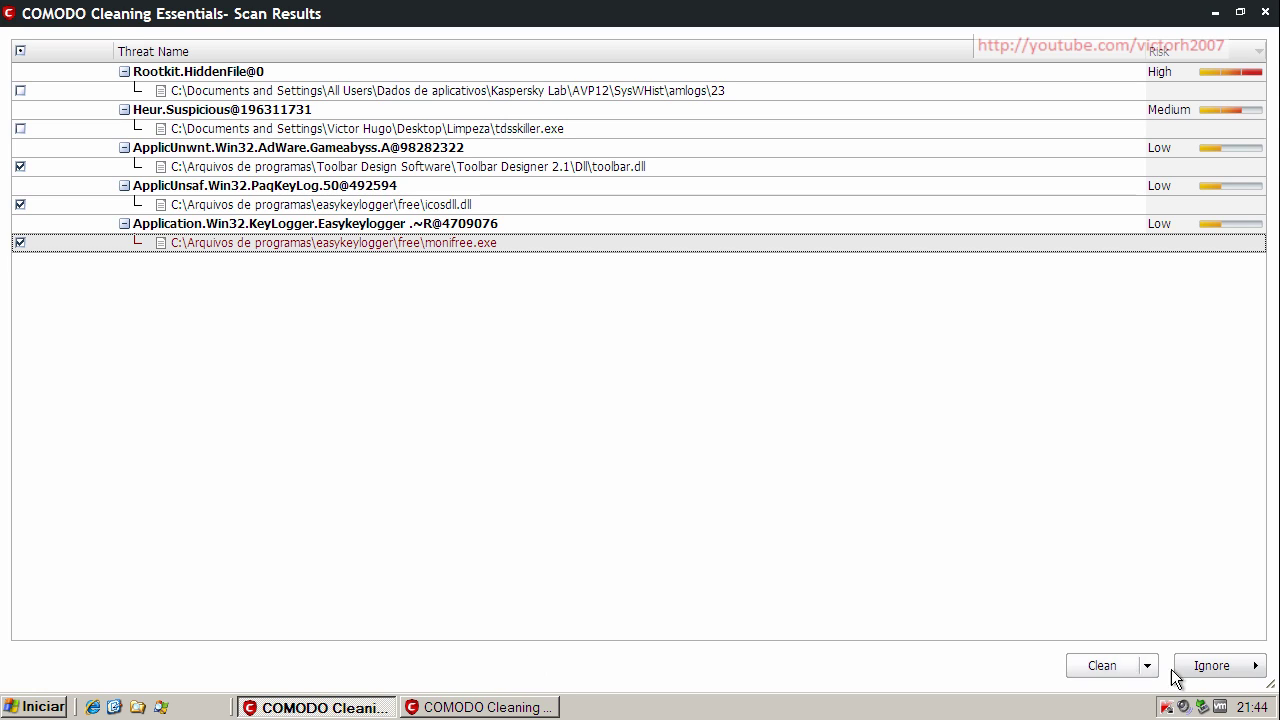
{"action": "left_click", "coordinate": [1104, 666]}
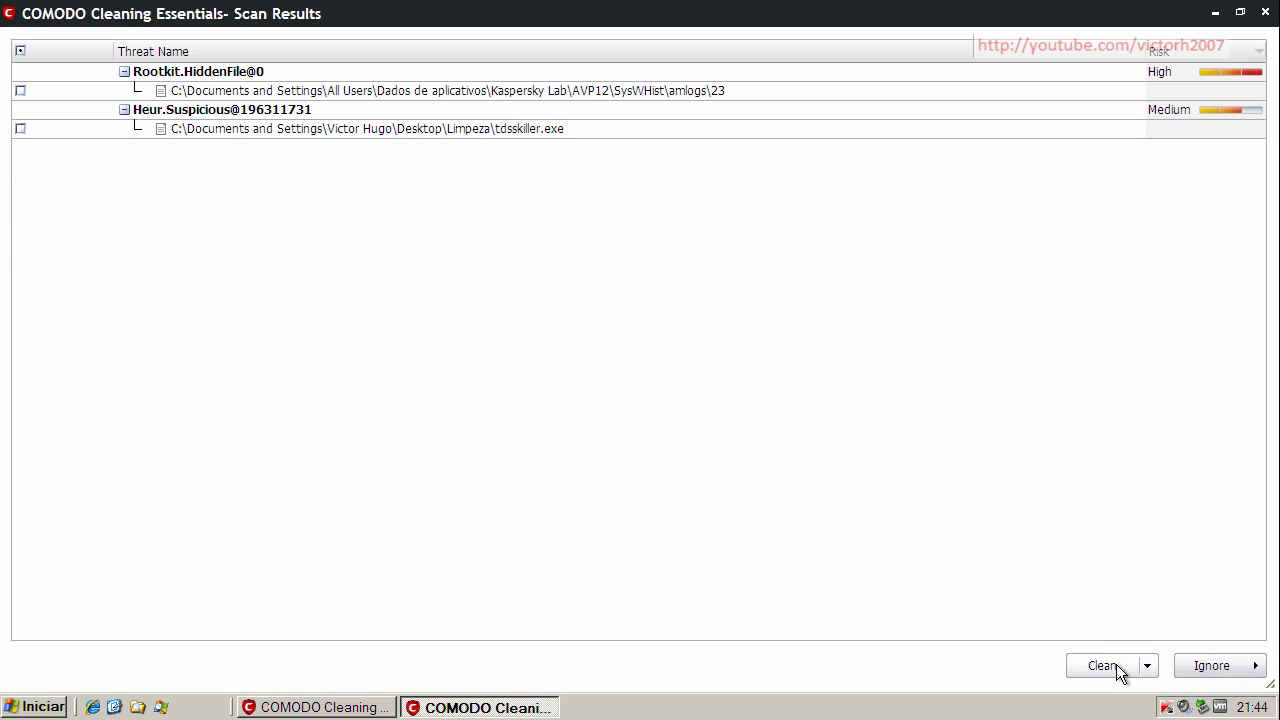
Ignore the Kaspersky amlogs\23 and tdsskiller.exe detections once, and close COMODO Cleaning Essentials.
{"action": "left_click", "coordinate": [21, 90]}
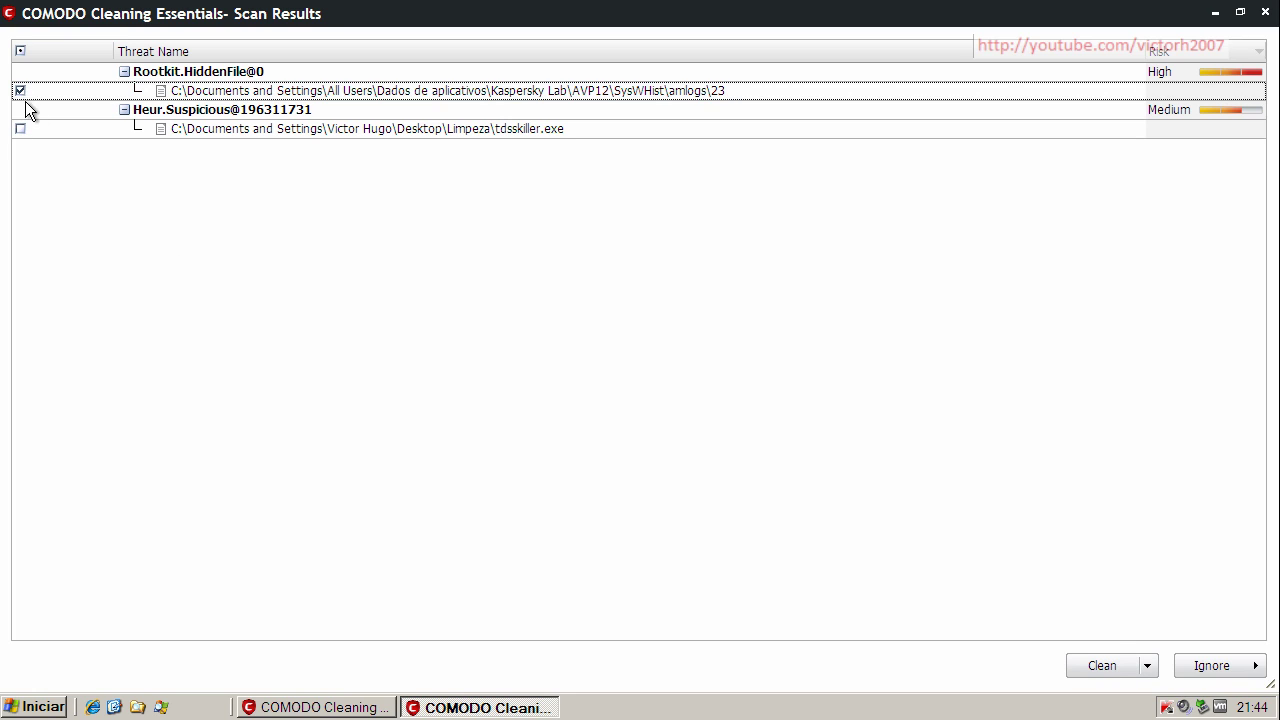
{"action": "left_click", "coordinate": [20, 128]}
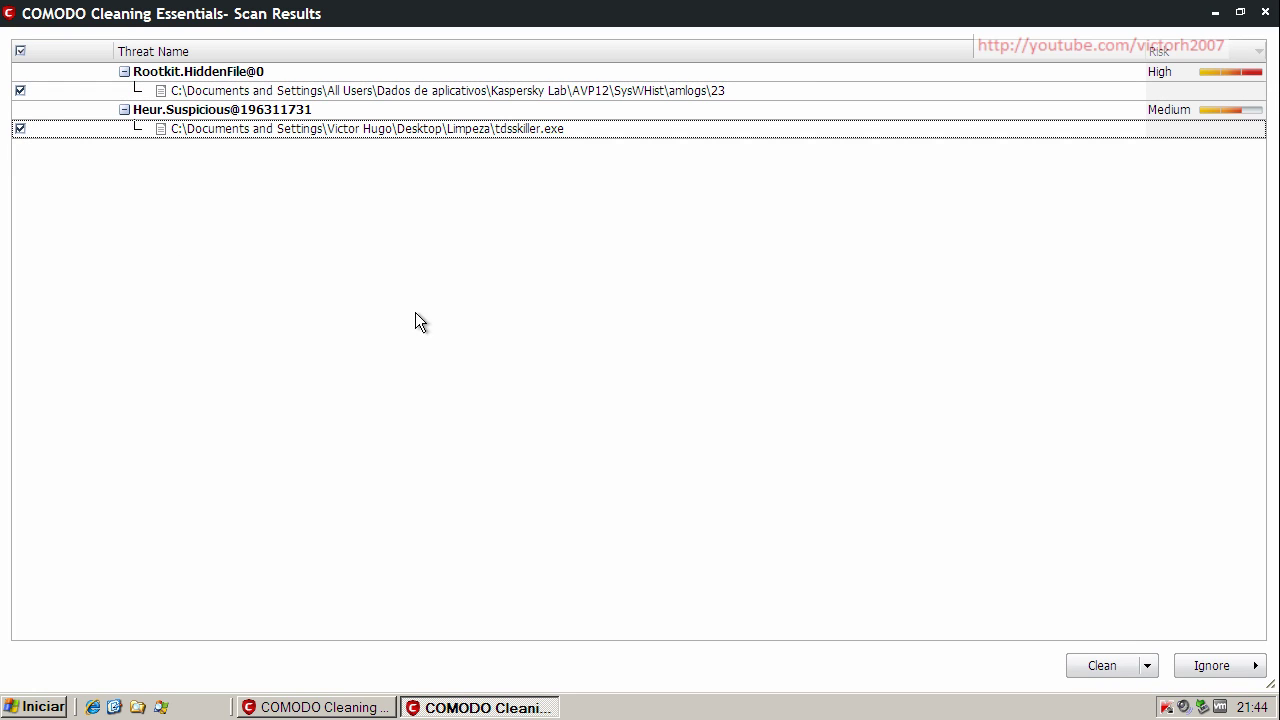
{"action": "left_click", "coordinate": [1220, 670]}
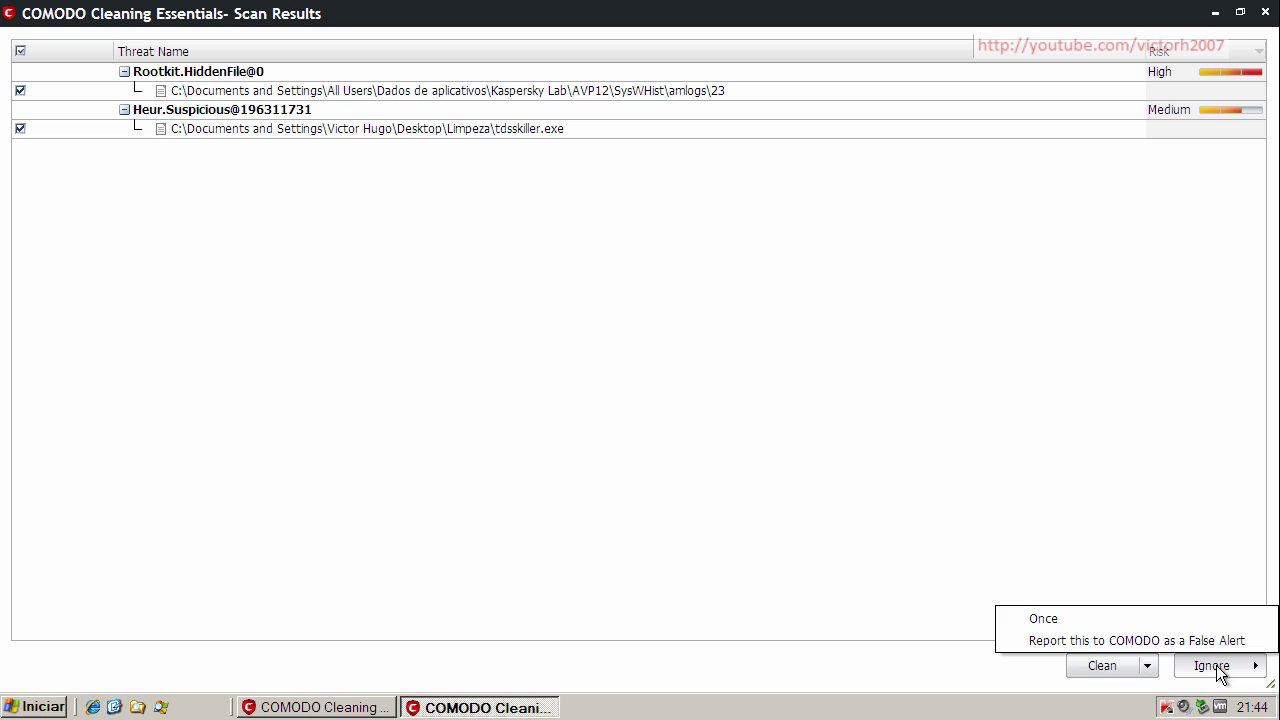
{"action": "left_click", "coordinate": [1120, 622]}
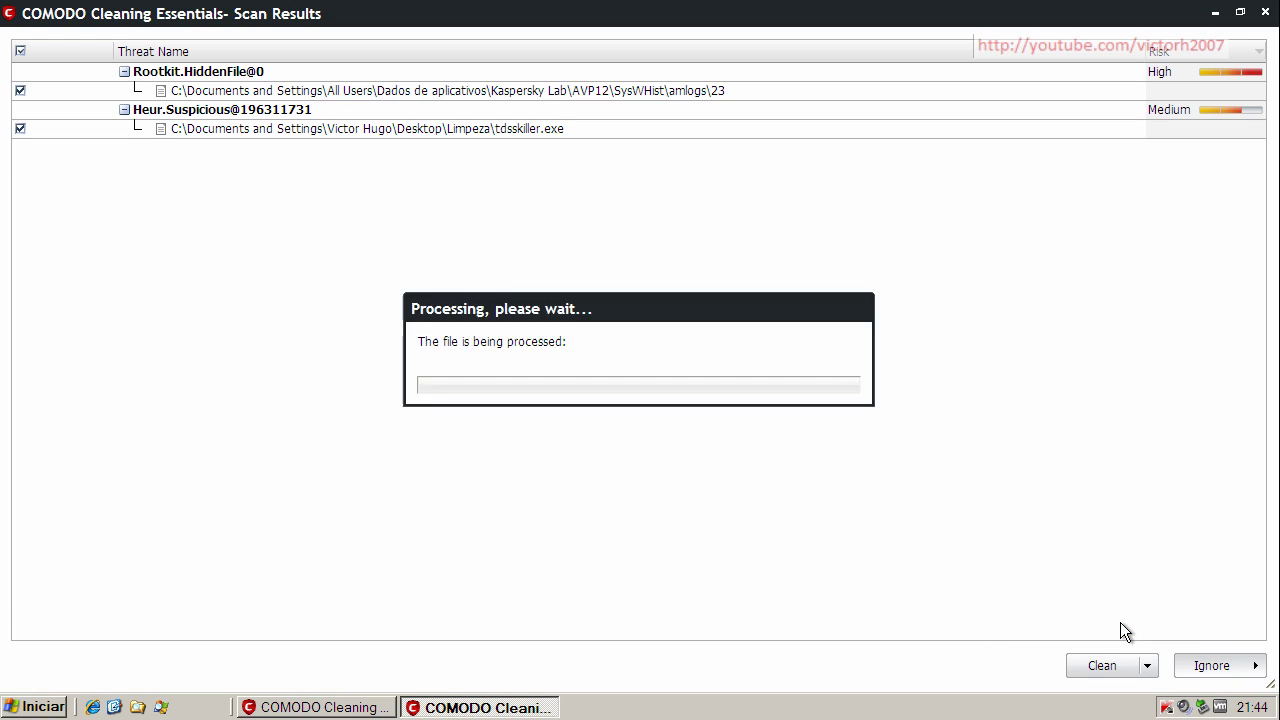
{"action": "left_click", "coordinate": [1265, 14]}
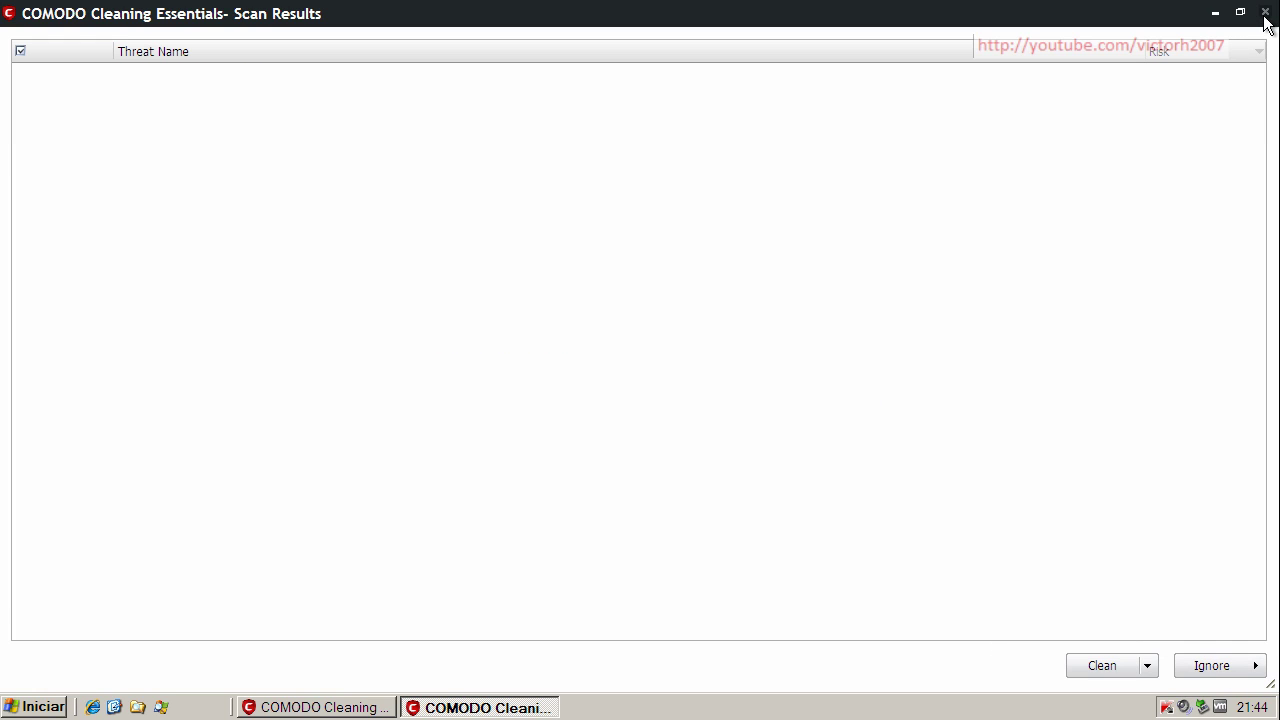
{"action": "left_click", "coordinate": [586, 390]}
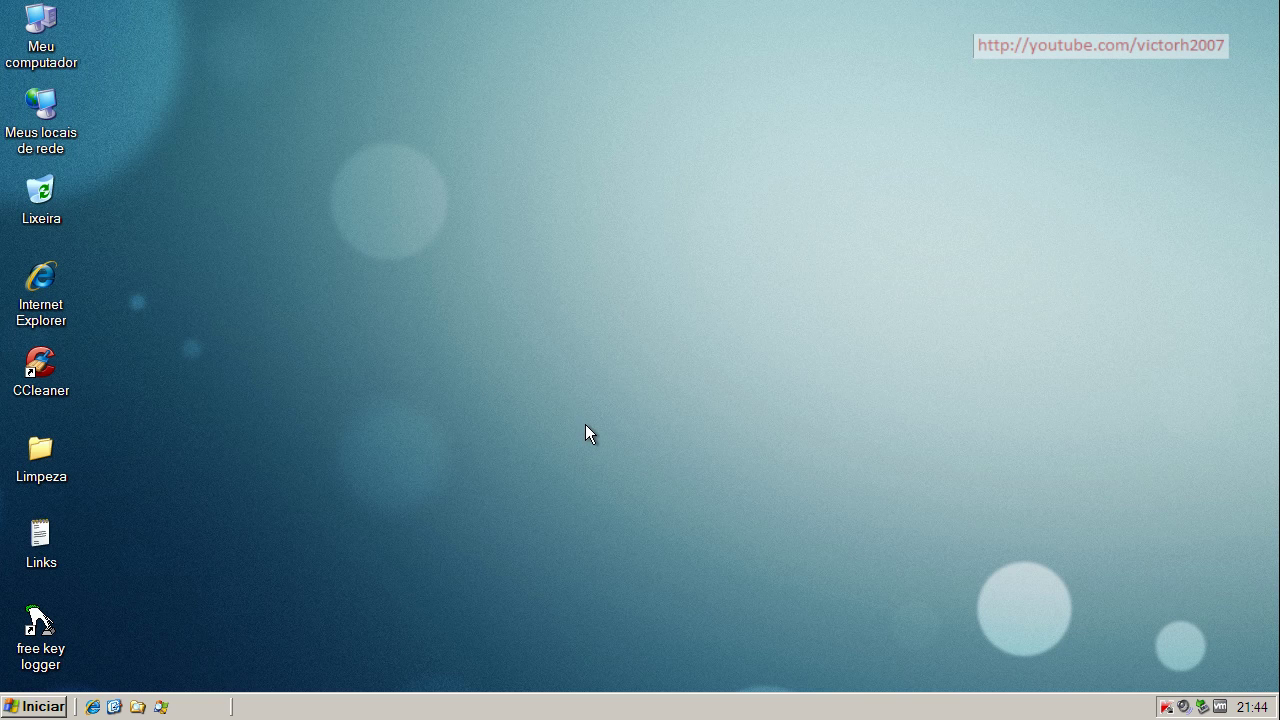
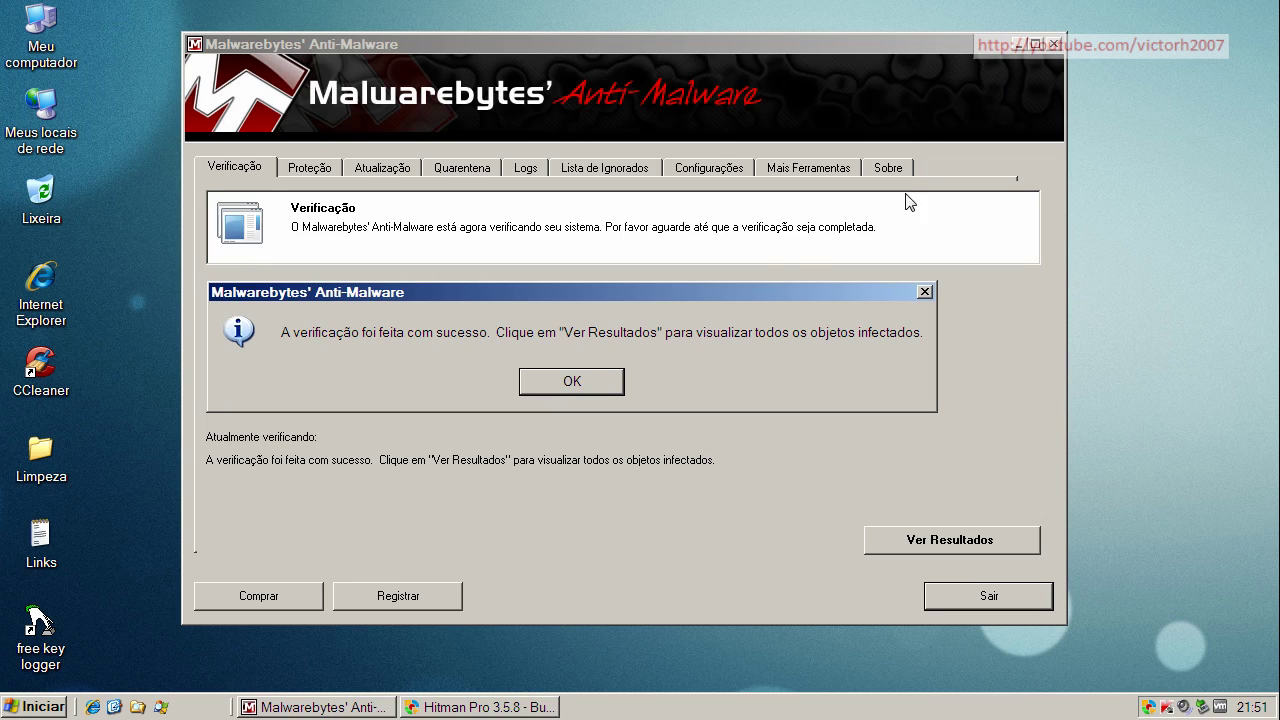
In Malwarebytes' Anti-Malware, show the completed scan's results and widen the item column to read the Trojan.BHO registry path.
{"action": "left_click", "coordinate": [595, 385]}
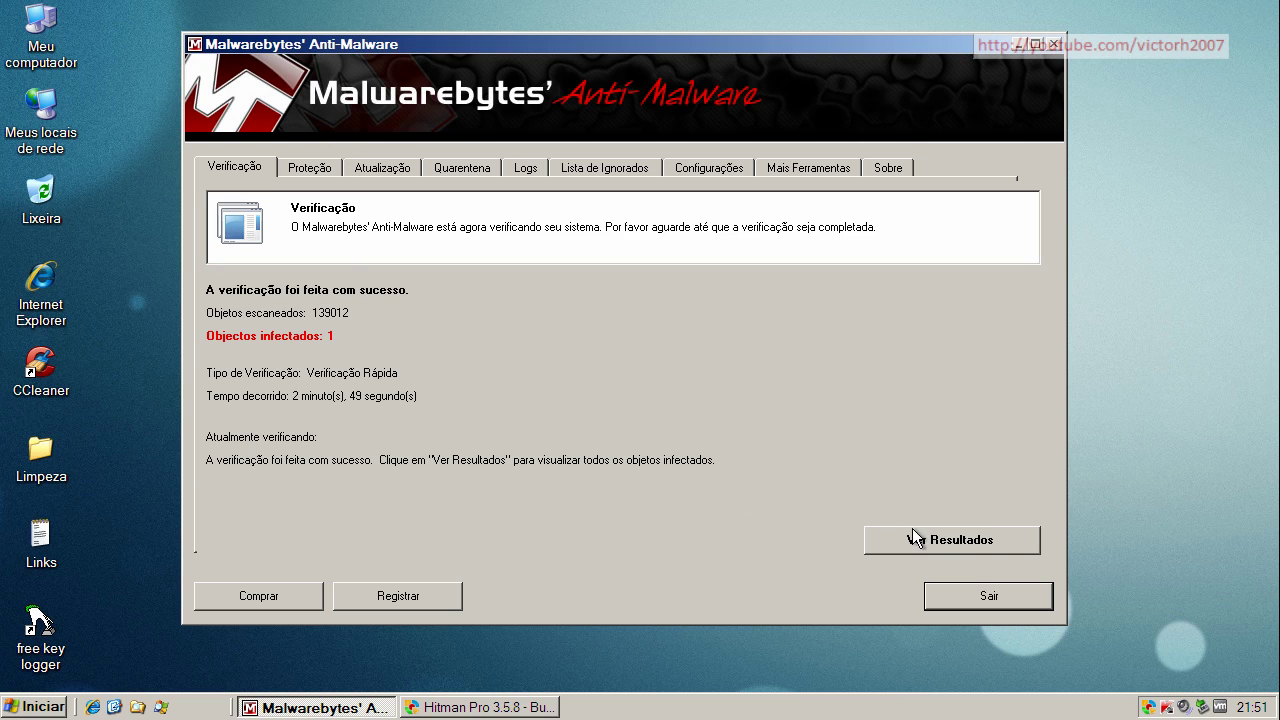
{"action": "left_click", "coordinate": [944, 540]}
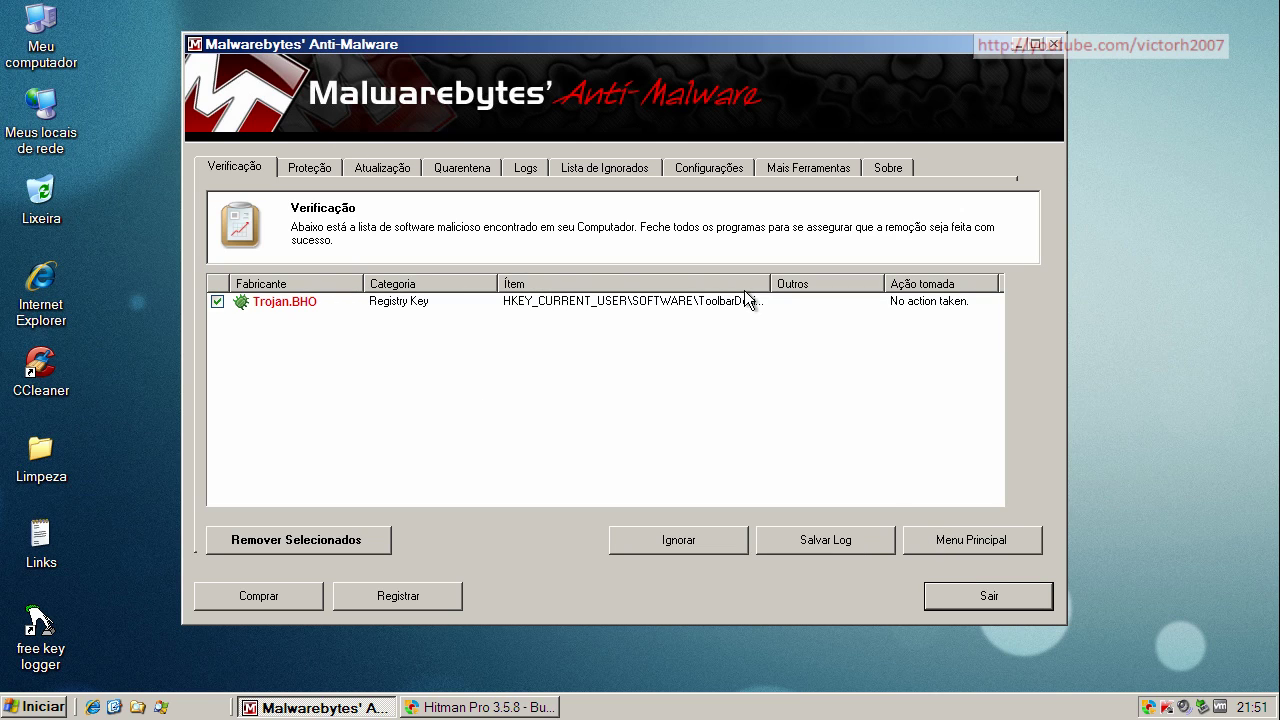
{"action": "left_click_drag", "start_coordinate": [770, 284], "coordinate": [930, 286]}
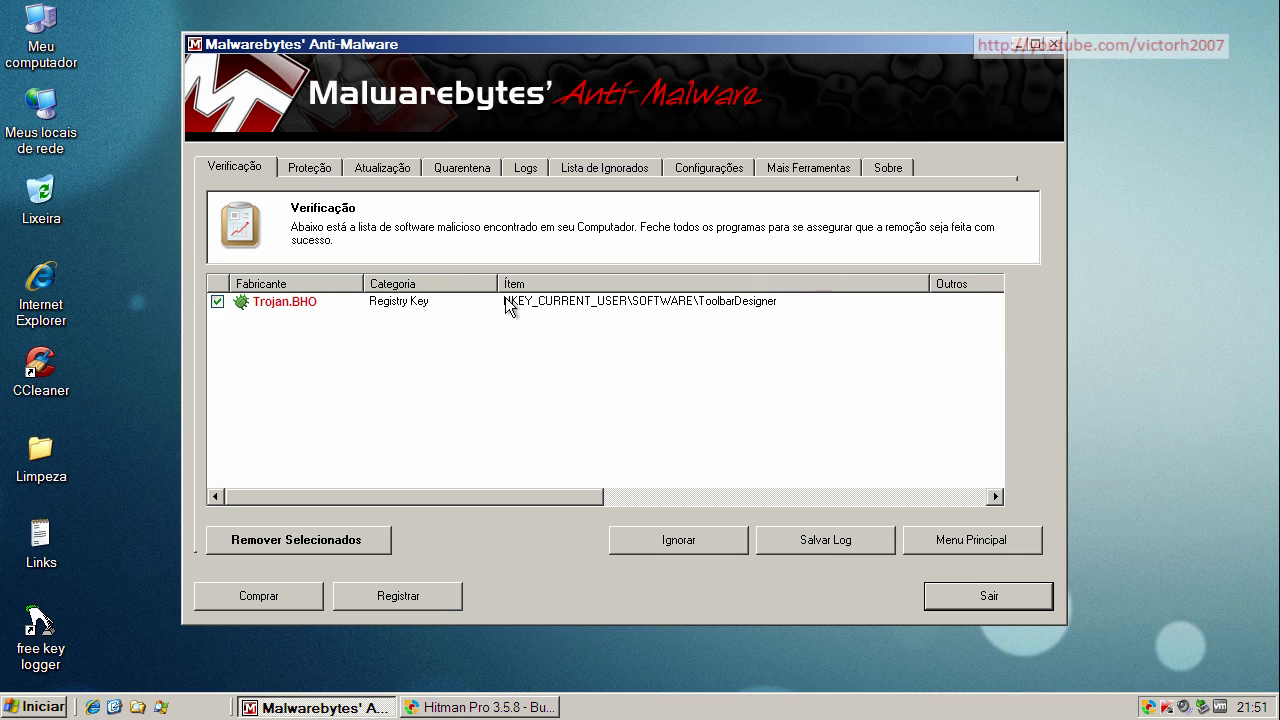
Remove the detected Trojan.BHO registry key, dismiss the removal log, and close Malwarebytes' Anti-Malware.
{"action": "left_click", "coordinate": [442, 302]}
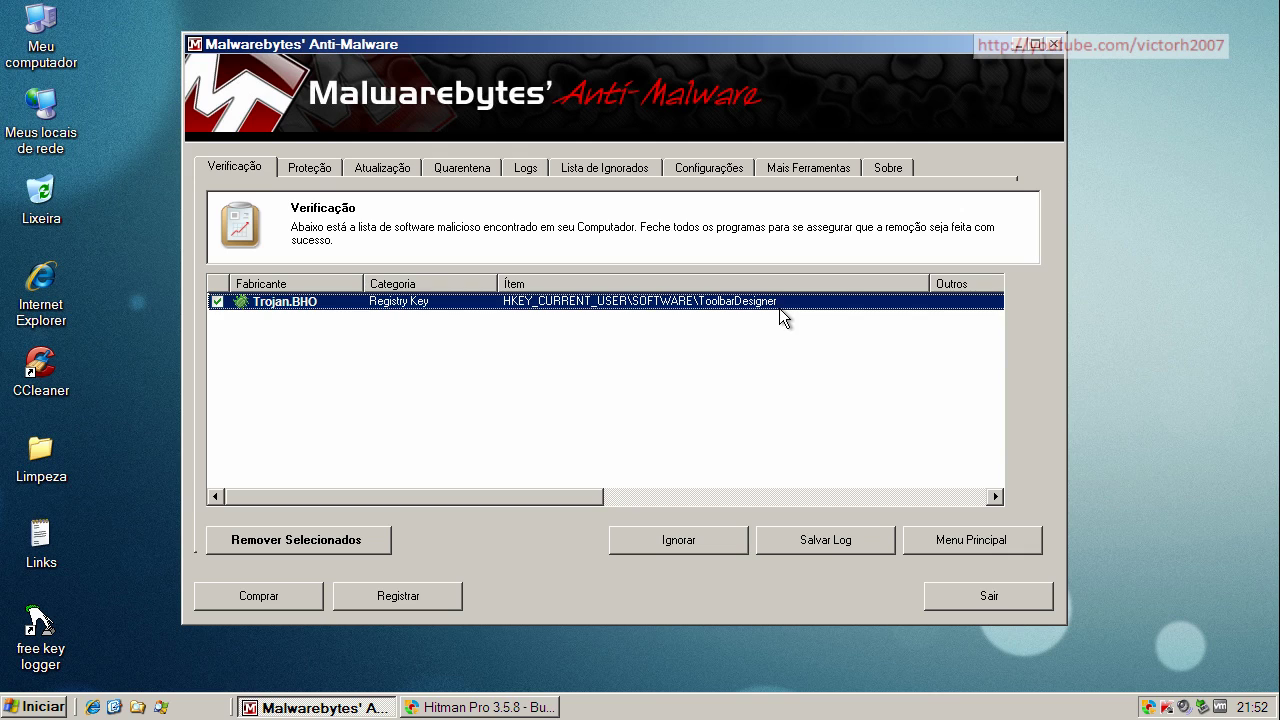
{"action": "left_click", "coordinate": [270, 543]}
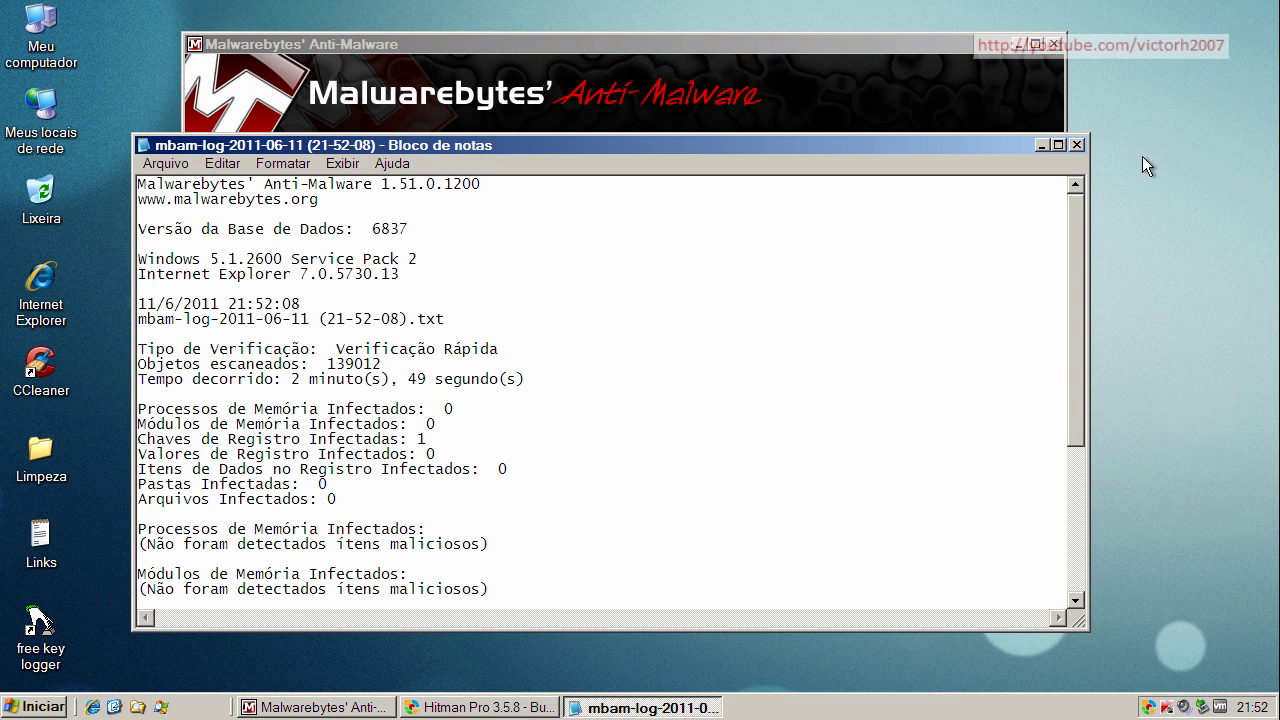
{"action": "left_click", "coordinate": [1077, 145]}
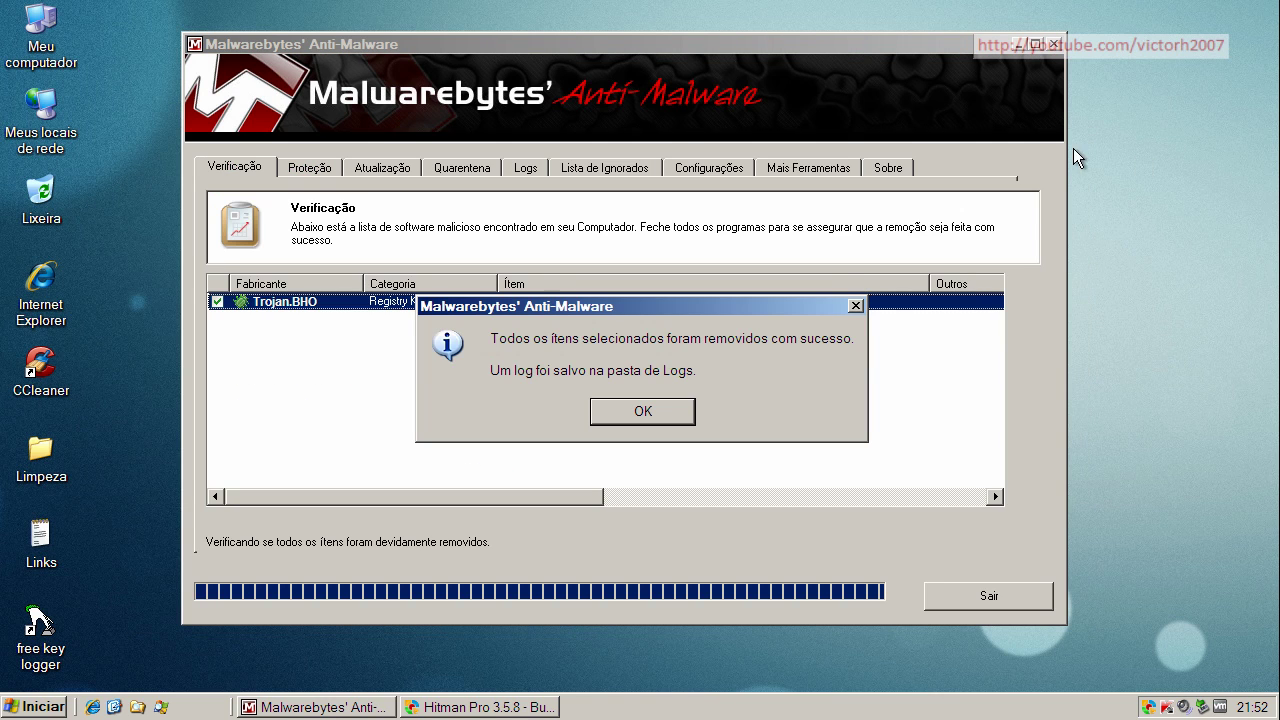
{"action": "left_click", "coordinate": [660, 410]}
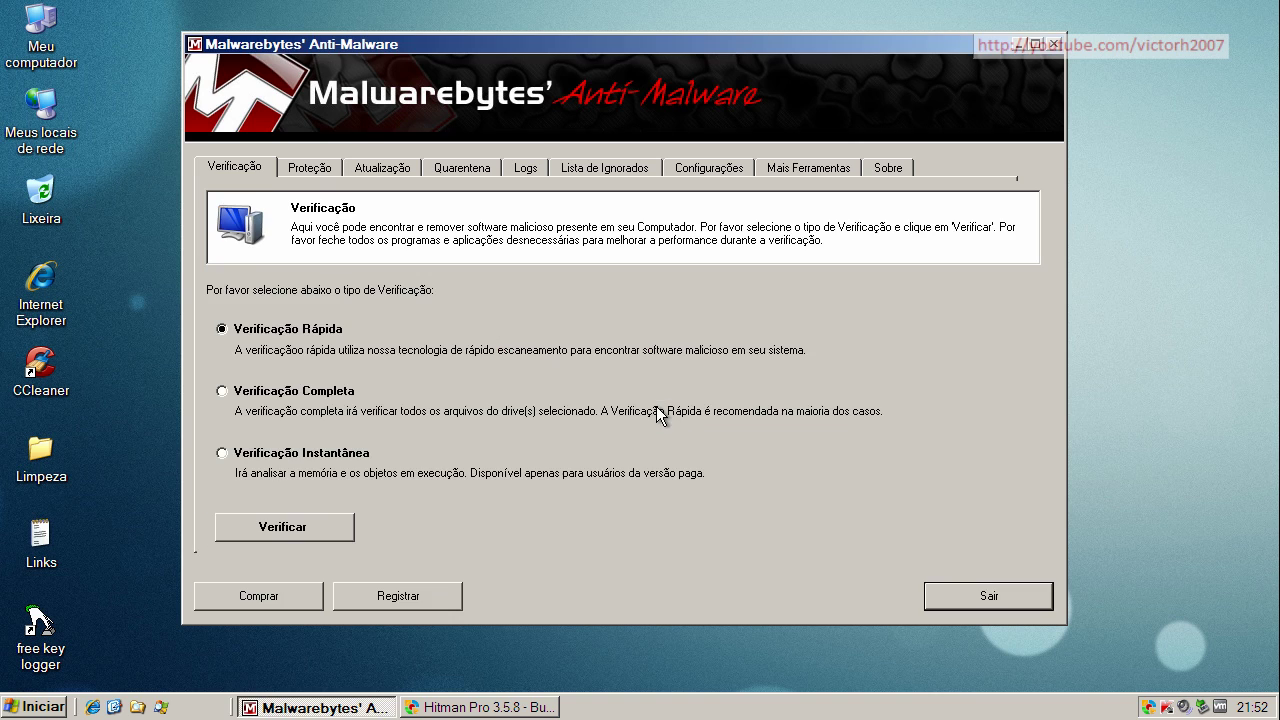
{"action": "left_click", "coordinate": [1055, 46]}
Switch to Hitman Pro, run a scan of the computer, and close the program after it completes.
{"action": "left_click", "coordinate": [381, 712]}
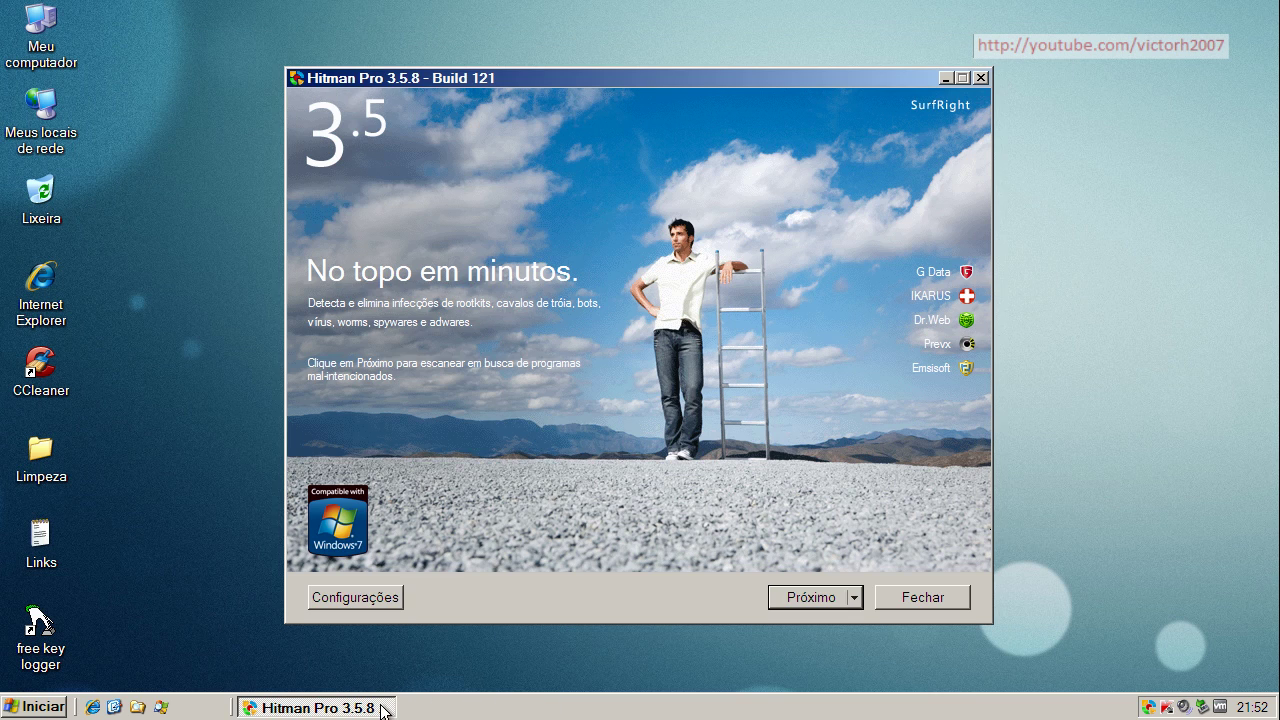
{"action": "left_click", "coordinate": [812, 597]}
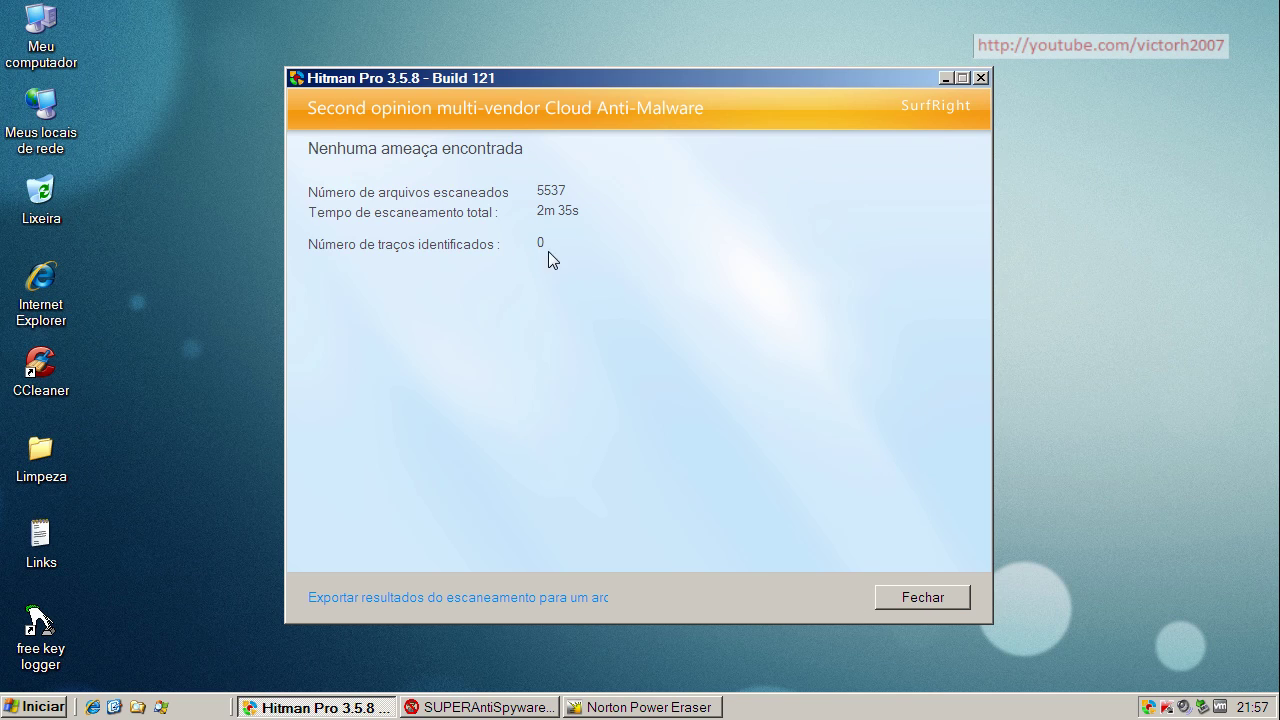
{"action": "left_click", "coordinate": [957, 599]}
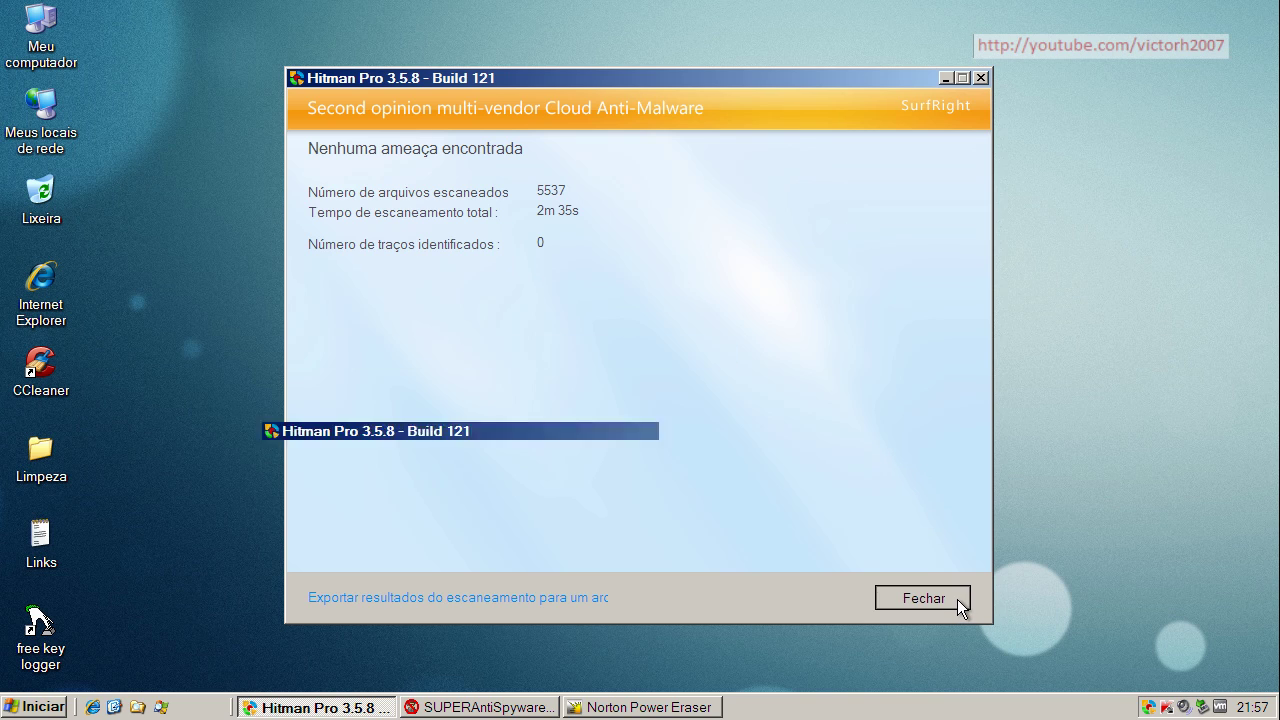
Switch to SUPERAntiSpyware, run a quick scan of drive C:, and close the program after completion.
{"action": "left_click", "coordinate": [300, 707]}
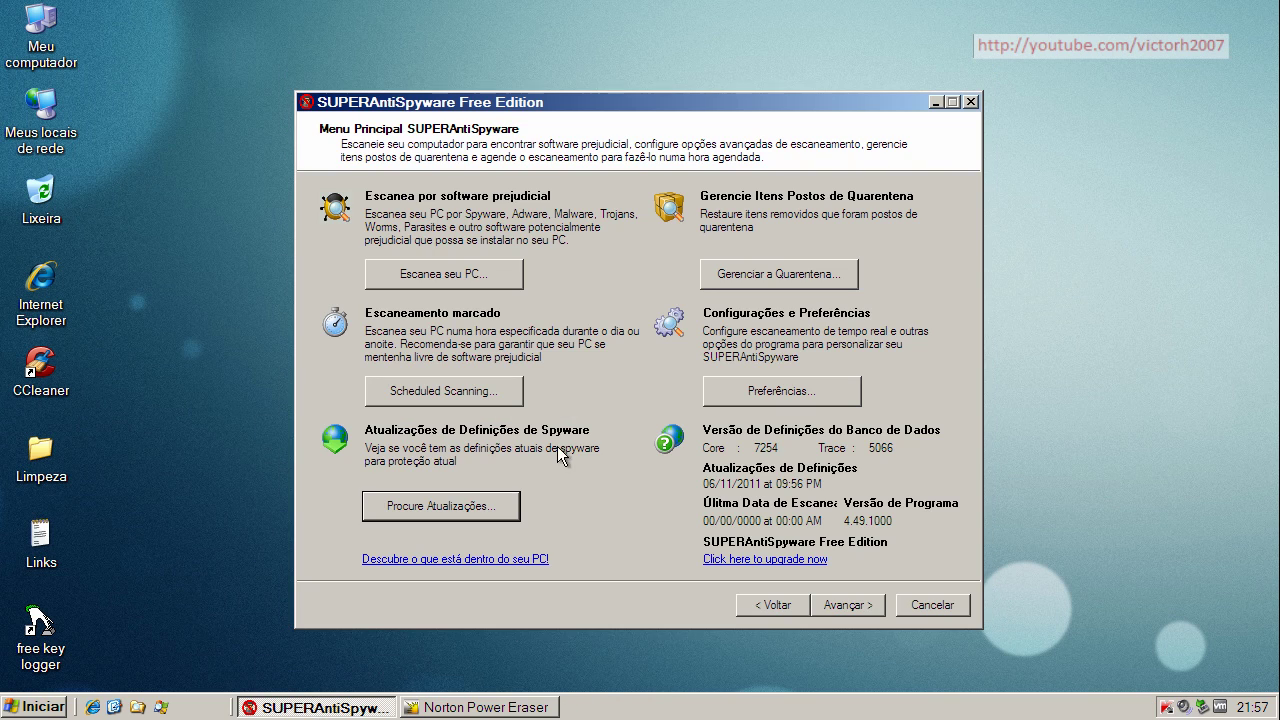
{"action": "left_click", "coordinate": [470, 274]}
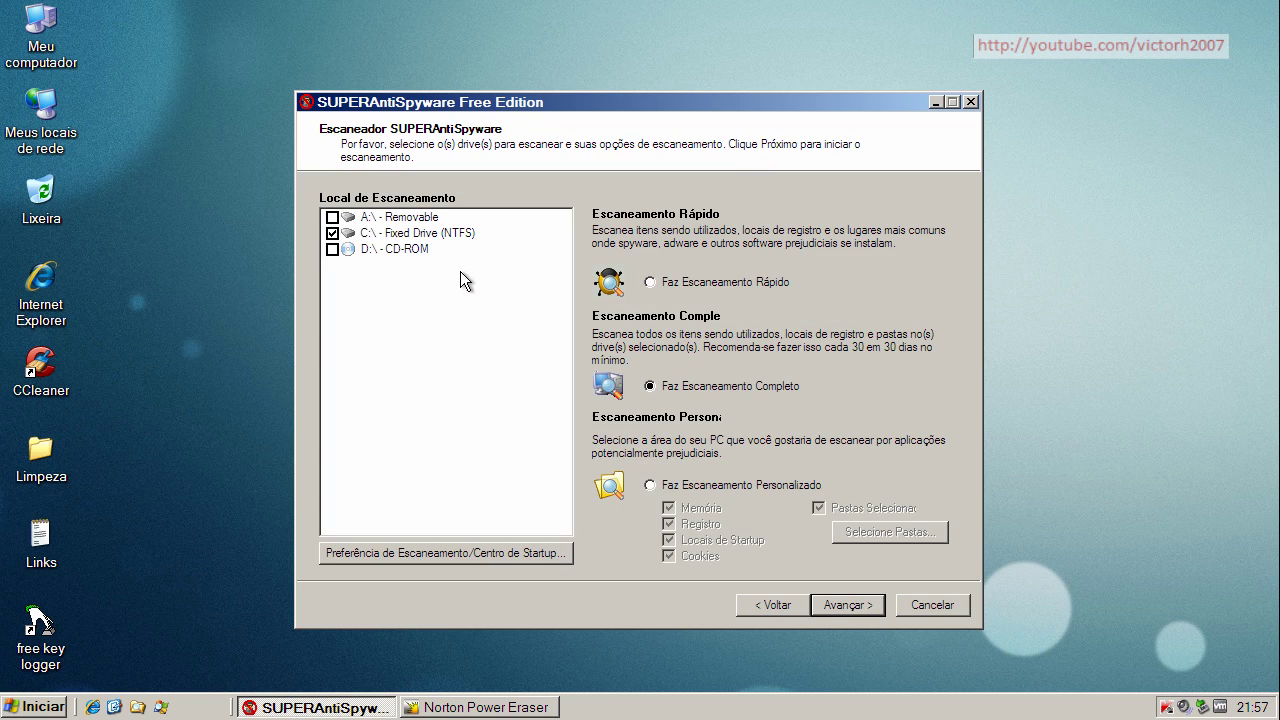
{"action": "left_click", "coordinate": [652, 284]}
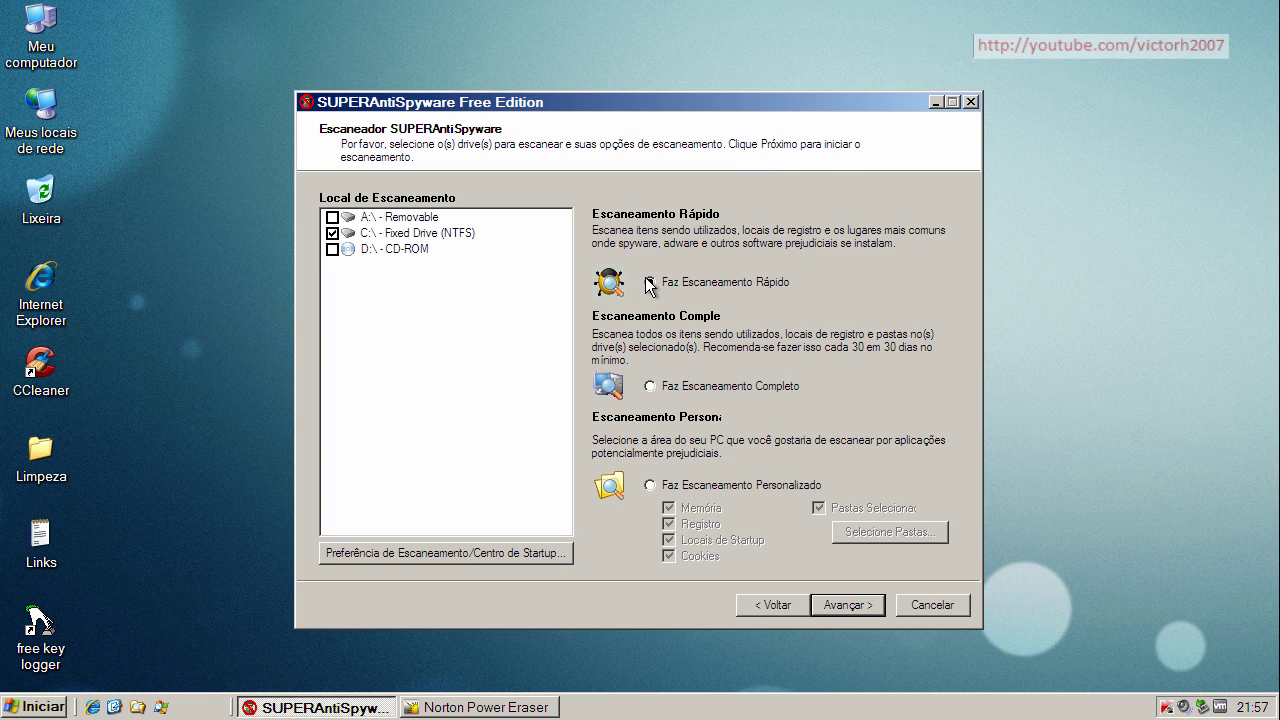
{"action": "left_click", "coordinate": [848, 606]}
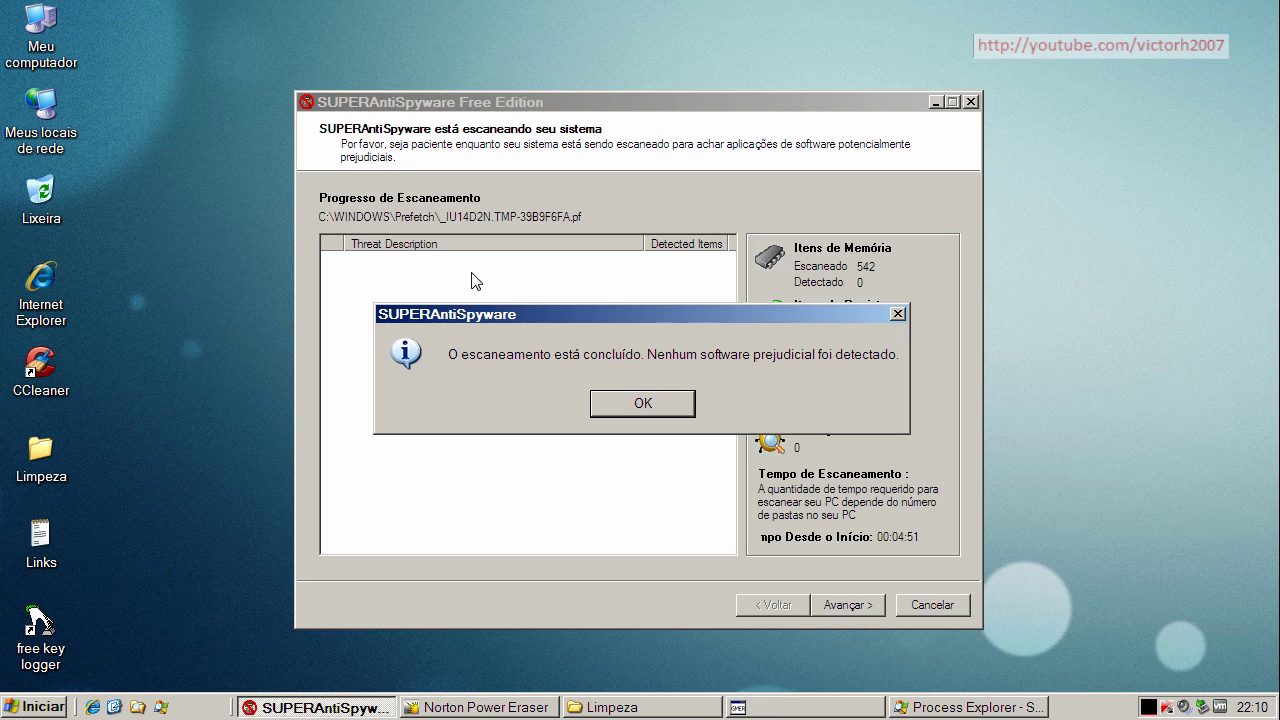
{"action": "left_click", "coordinate": [626, 400]}
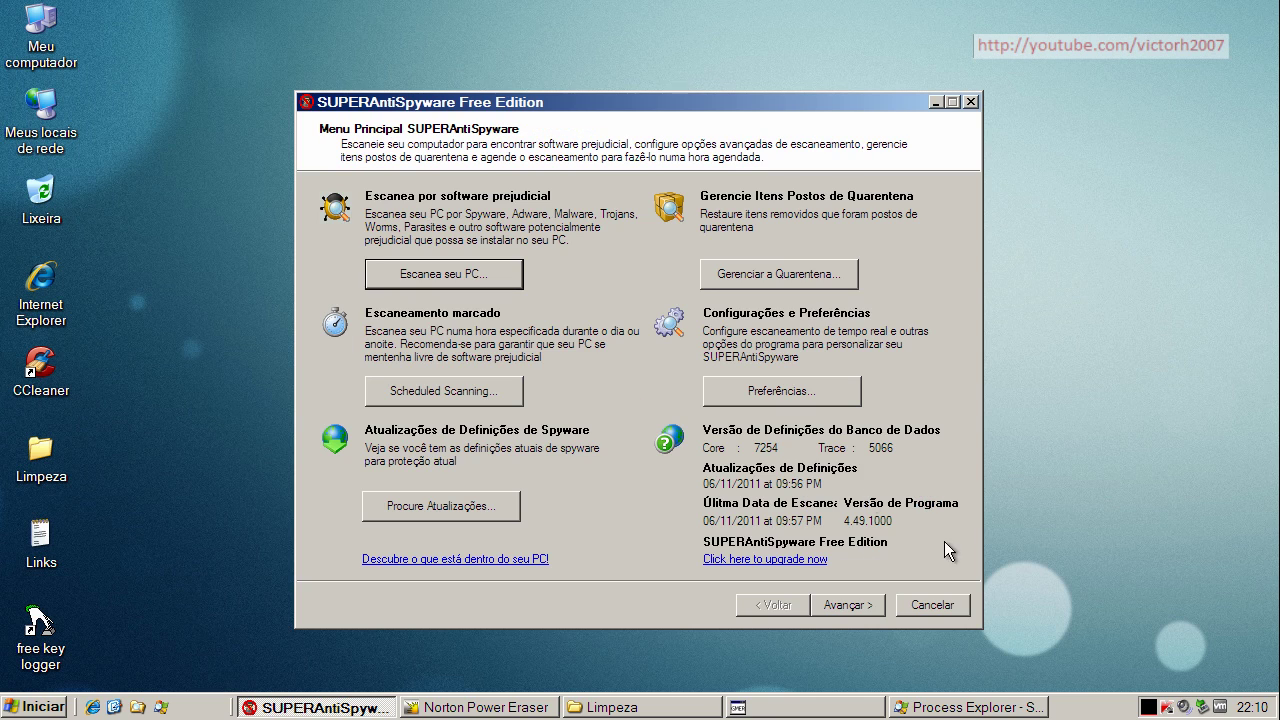
{"action": "left_click", "coordinate": [953, 605]}
Switch to Norton Power Eraser, check its completed scan result, and close the program.
{"action": "left_click", "coordinate": [320, 707]}
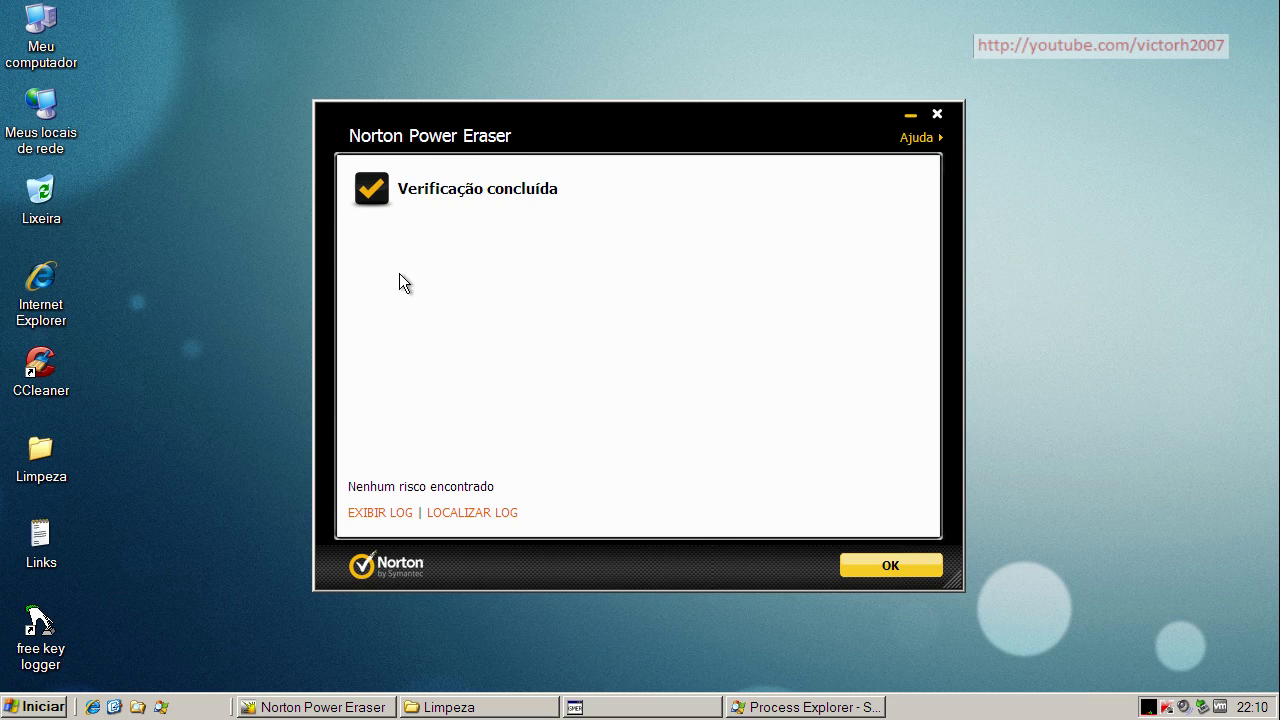
{"action": "left_click", "coordinate": [891, 565]}
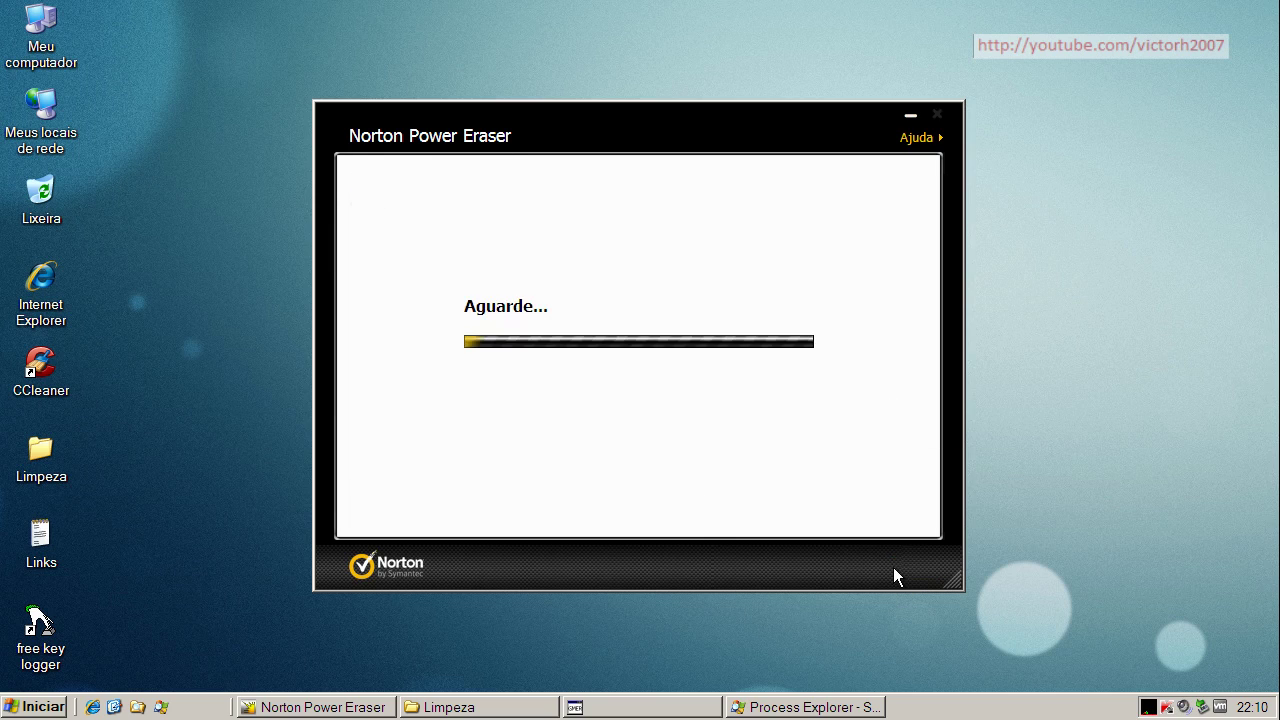
{"action": "left_click", "coordinate": [937, 114]}
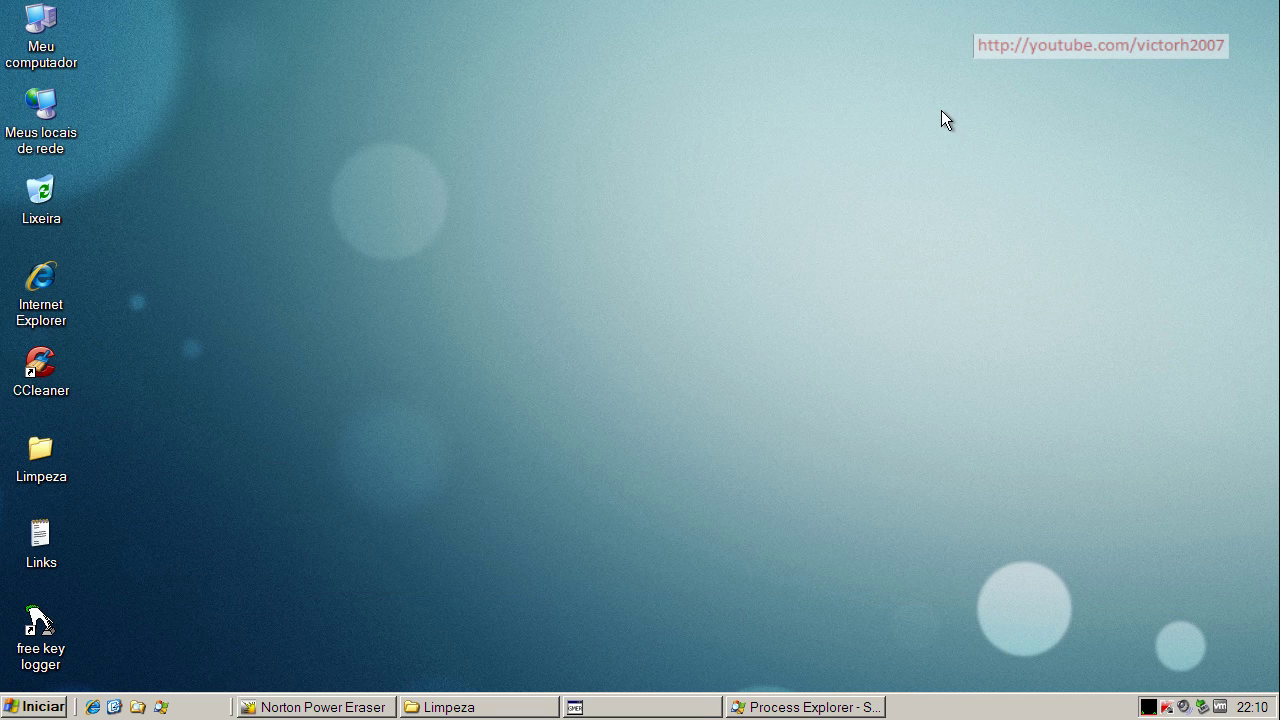
Switch to GMER to review its rootkit scan list, close it, and bring up Process Explorer's process list.
{"action": "left_click", "coordinate": [523, 708]}
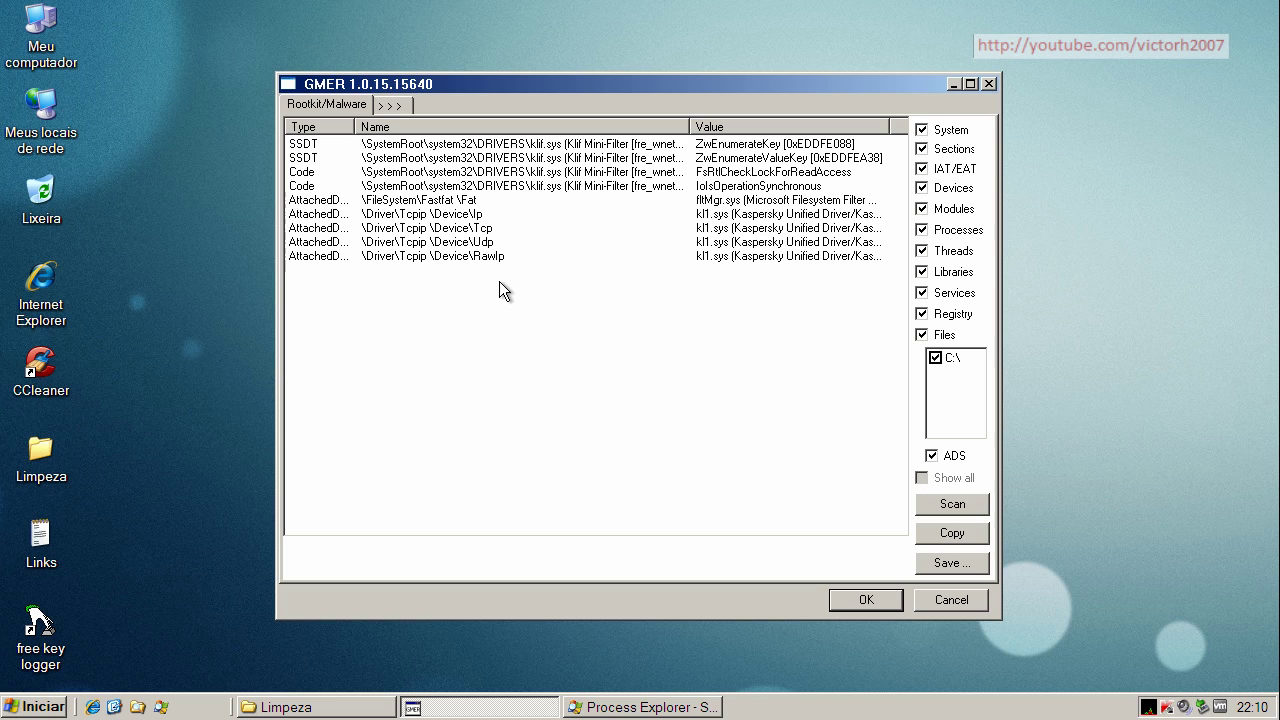
{"action": "left_click", "coordinate": [987, 83]}
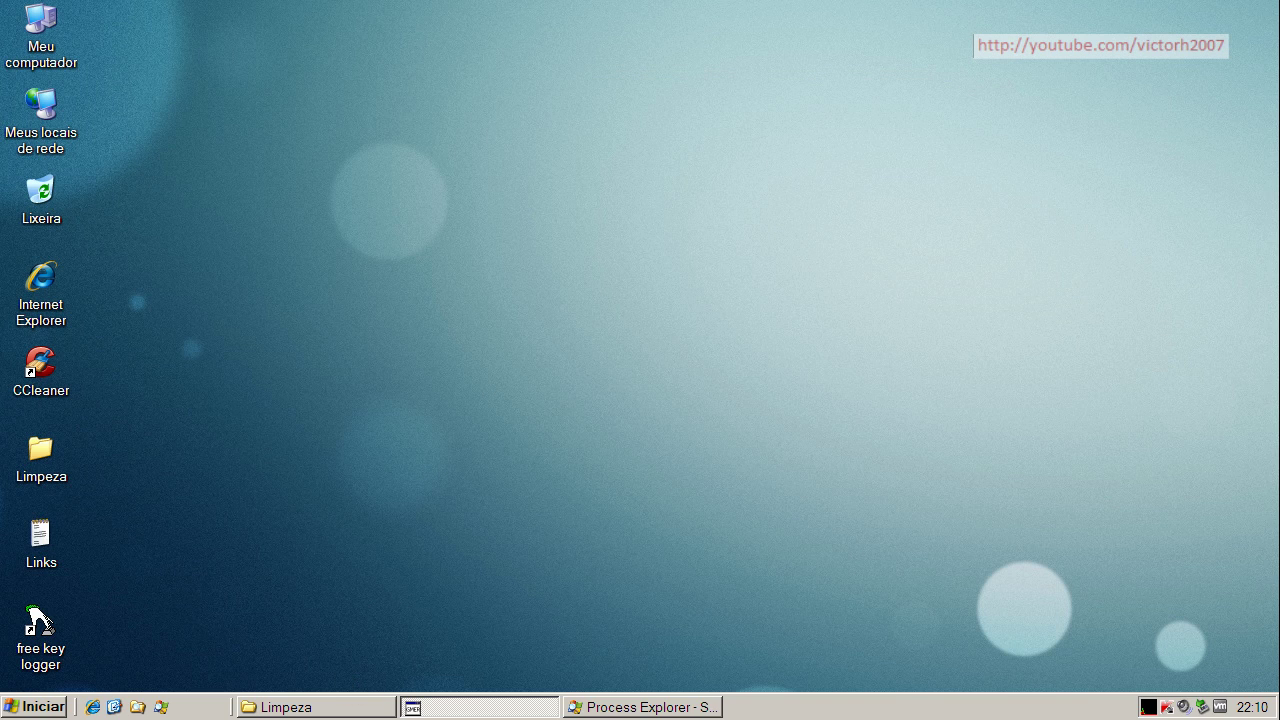
{"action": "left_click", "coordinate": [455, 707]}
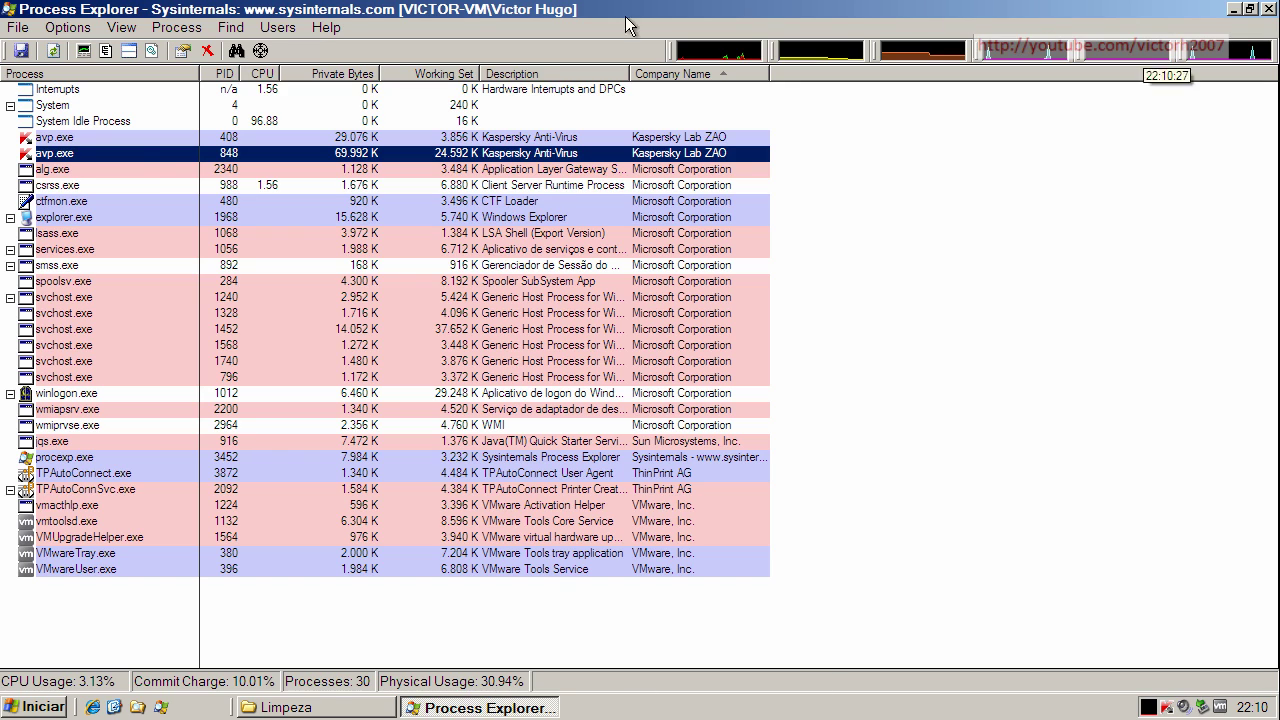
Examine the private bytes and working set of the two Kaspersky avp.exe processes, and close Process Explorer.
{"action": "left_click", "coordinate": [126, 138]}
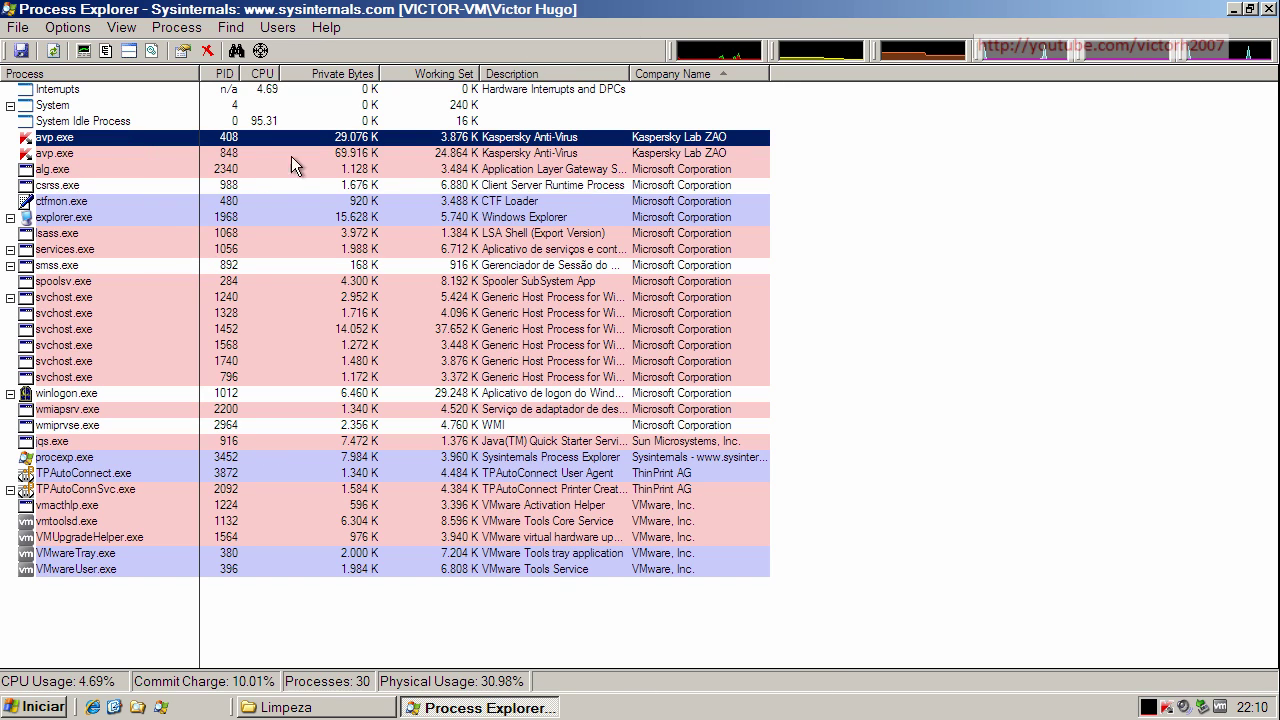
{"action": "mouse_move", "coordinate": [138, 160]}
{"action": "left_click", "coordinate": [85, 163]}
{"action": "left_click", "coordinate": [86, 140]}
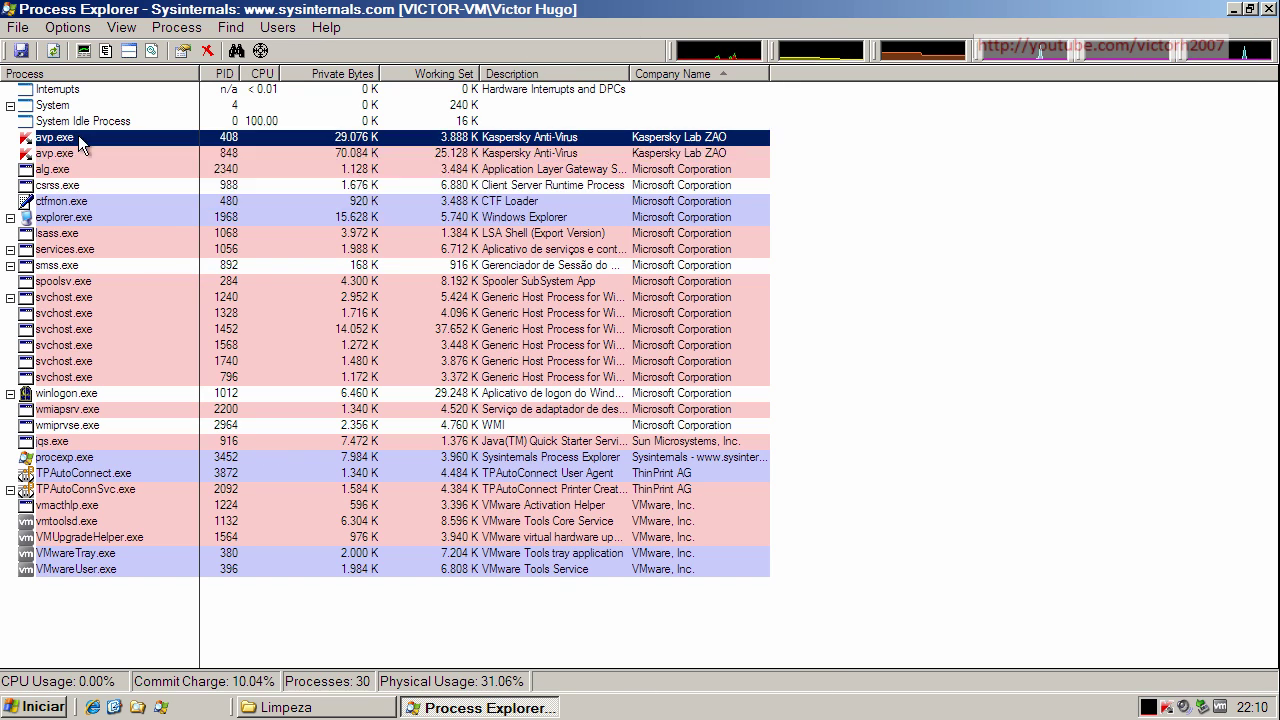
{"action": "left_click", "coordinate": [474, 152]}
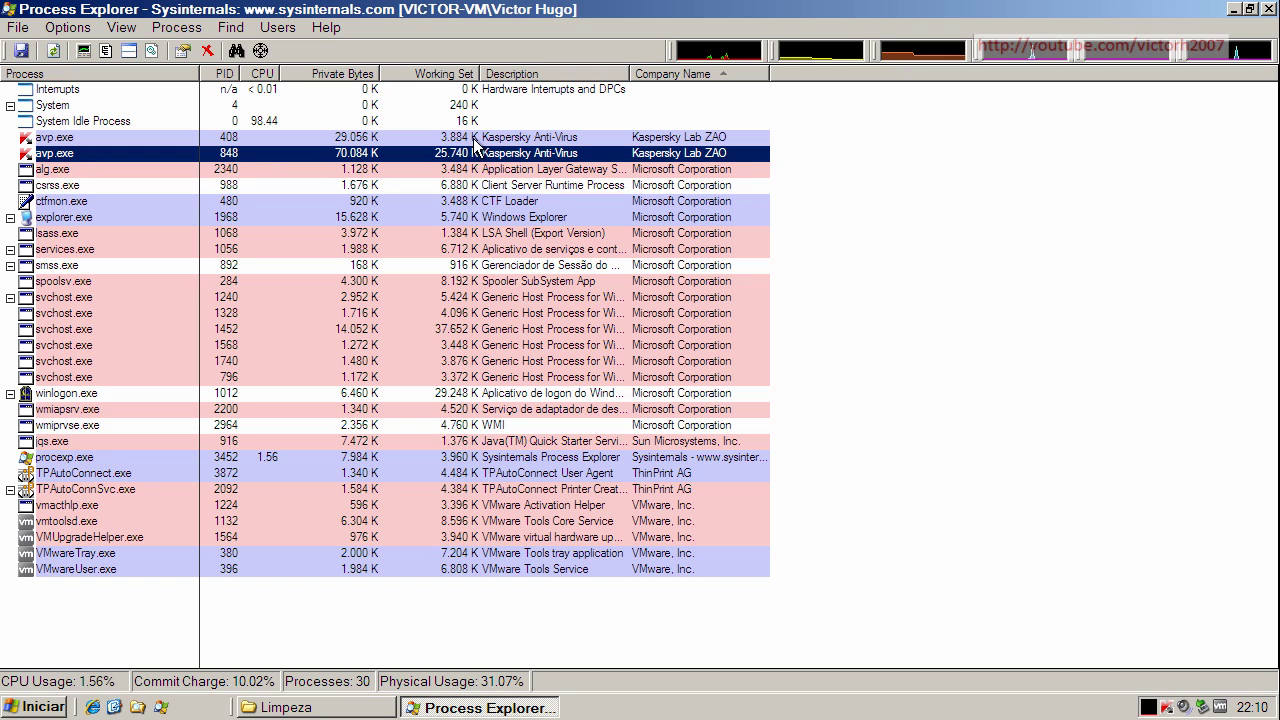
{"action": "left_click", "coordinate": [474, 140]}
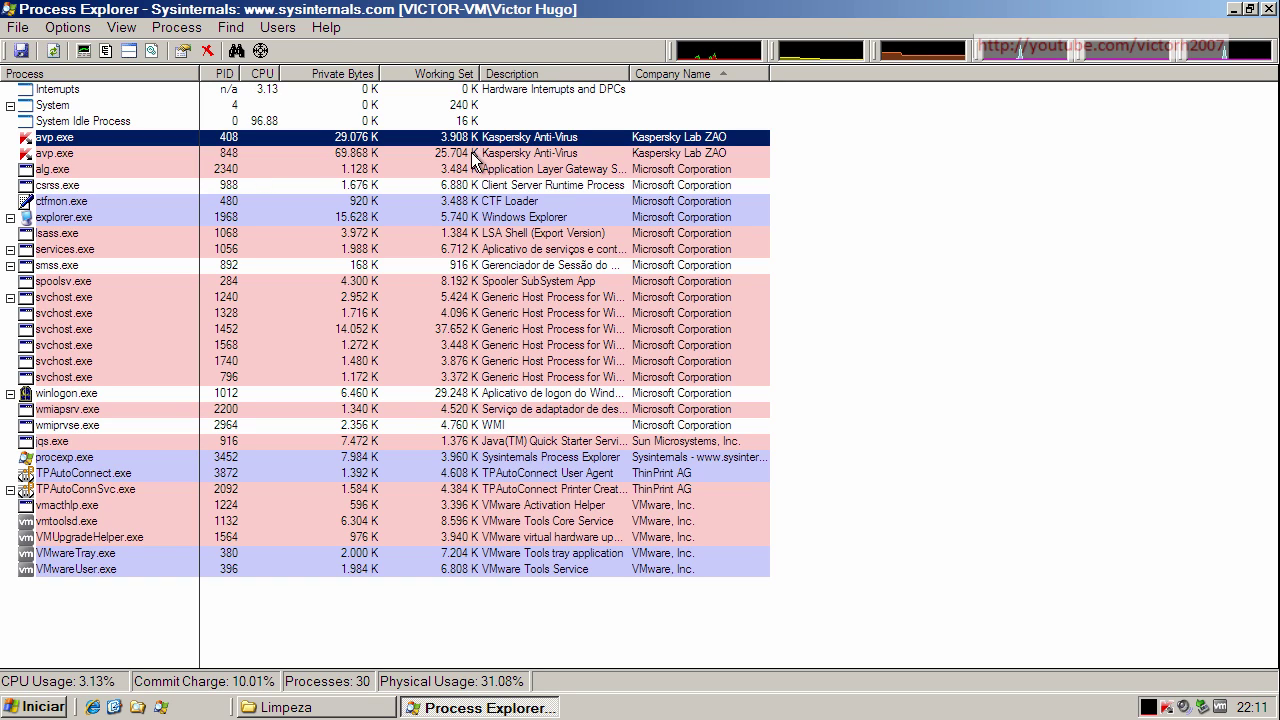
{"action": "left_click", "coordinate": [475, 155]}
{"action": "left_click", "coordinate": [476, 141]}
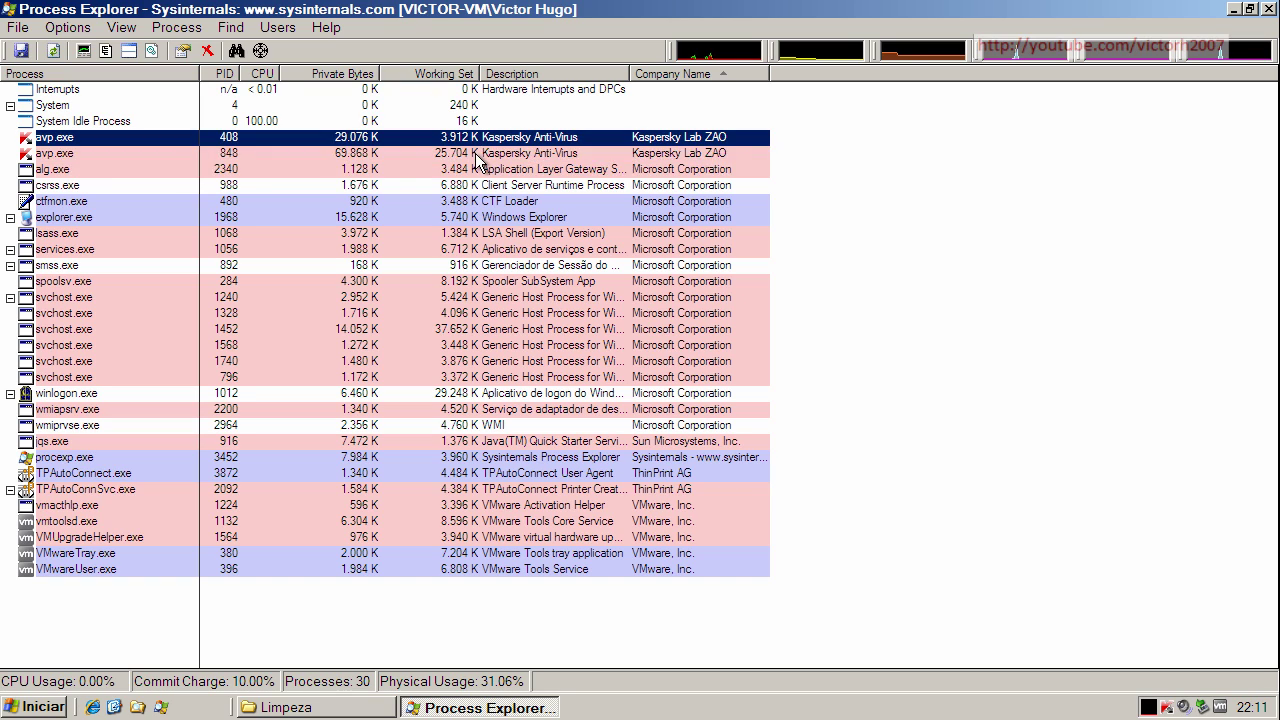
{"action": "left_click", "coordinate": [476, 154]}
{"action": "left_click", "coordinate": [476, 140]}
{"action": "left_click", "coordinate": [477, 154]}
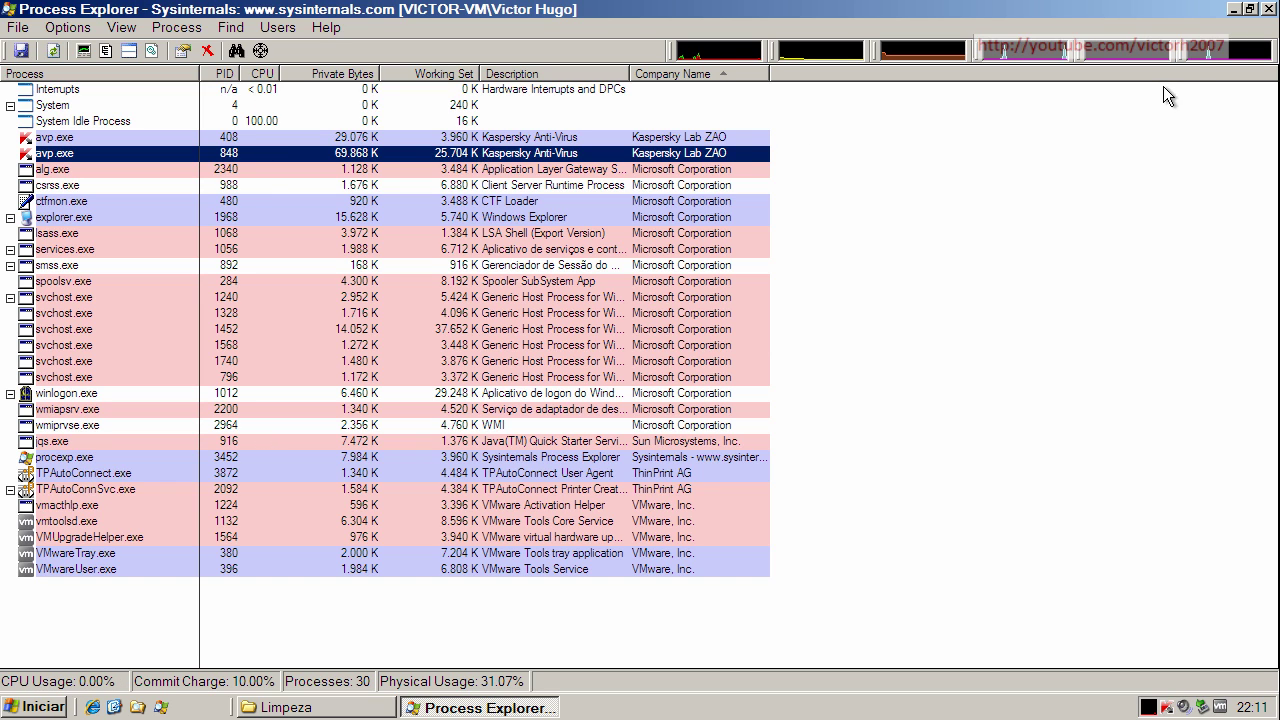
{"action": "left_click", "coordinate": [1269, 9]}
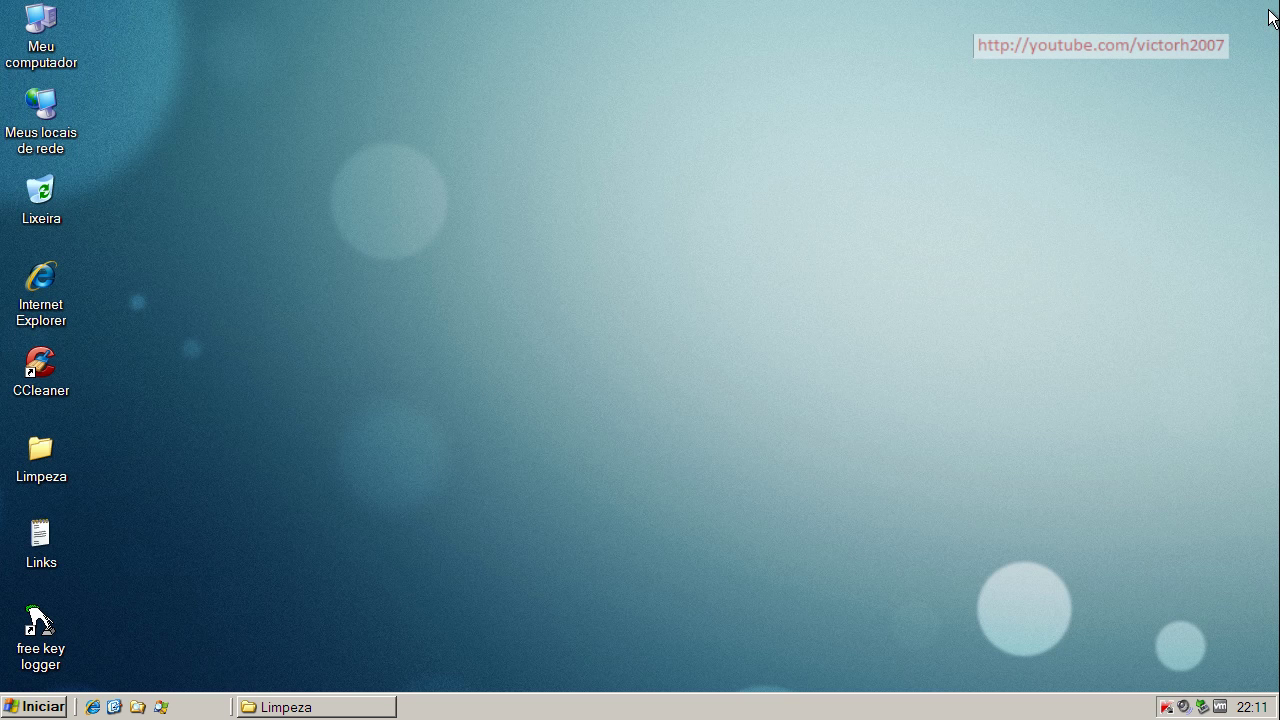
Open the main window of the running Kaspersky Internet Security.
{"action": "double_click", "coordinate": [1166, 707]}
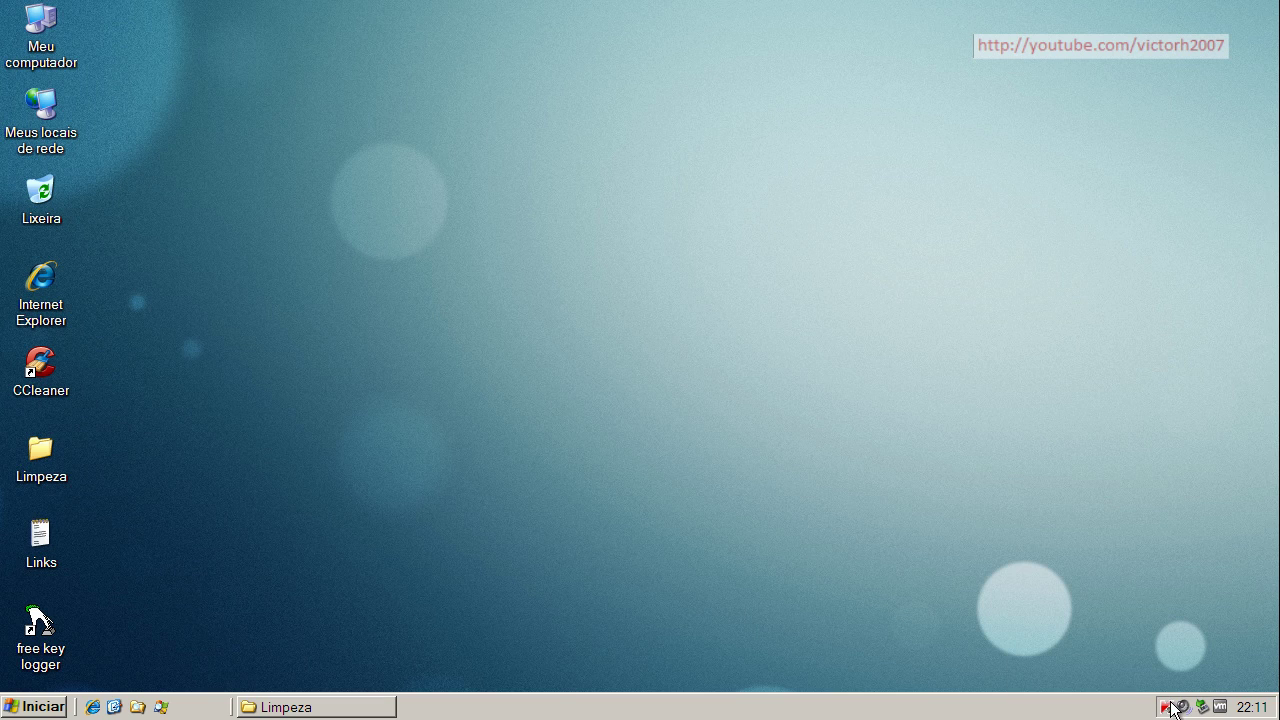